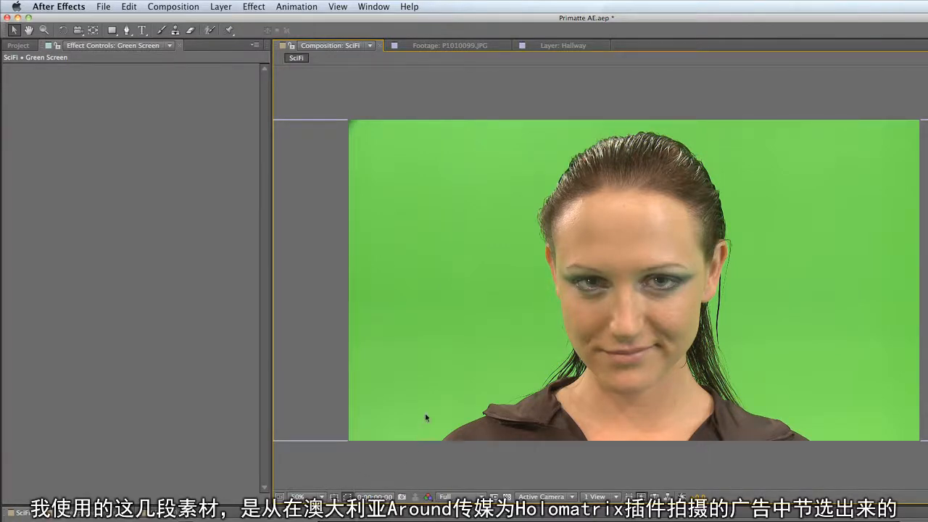
# - Move the green-screen layer aside to reveal the hallway background behind it, and undo the move
pyautogui.click(467, 317)
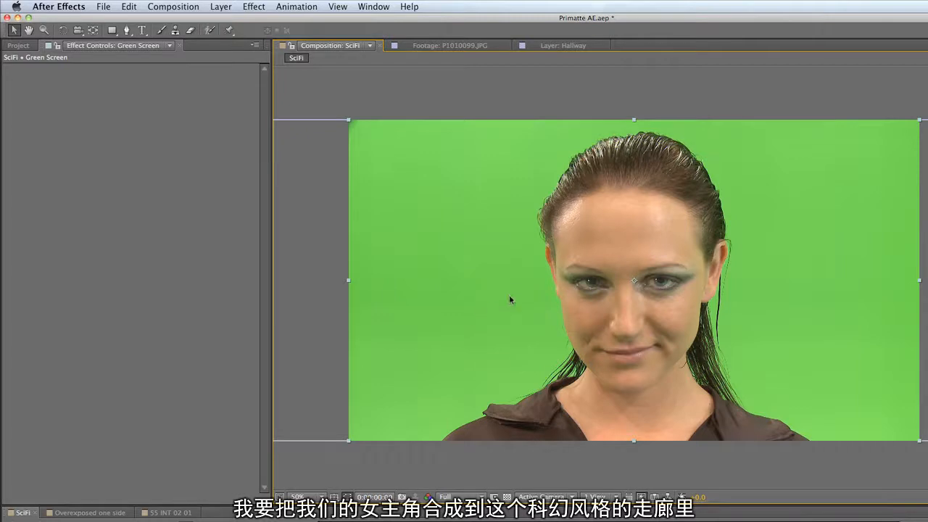
pyautogui.moveTo(377, 168); pyautogui.dragTo(648, 423)
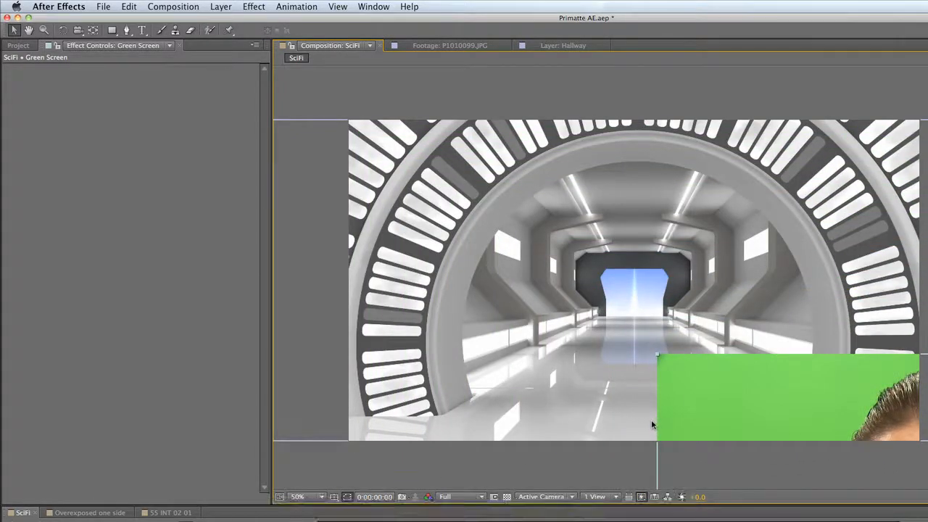
pyautogui.click(130, 7)
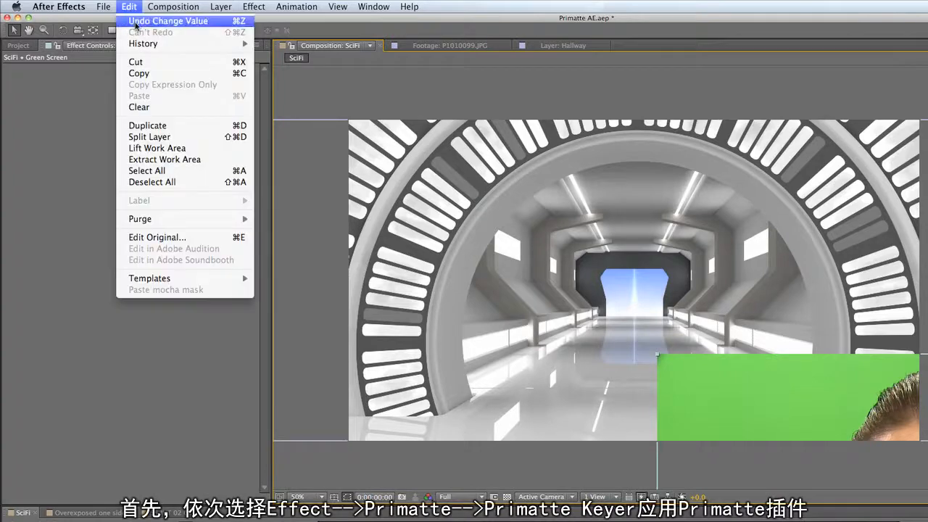
pyautogui.click(167, 20)
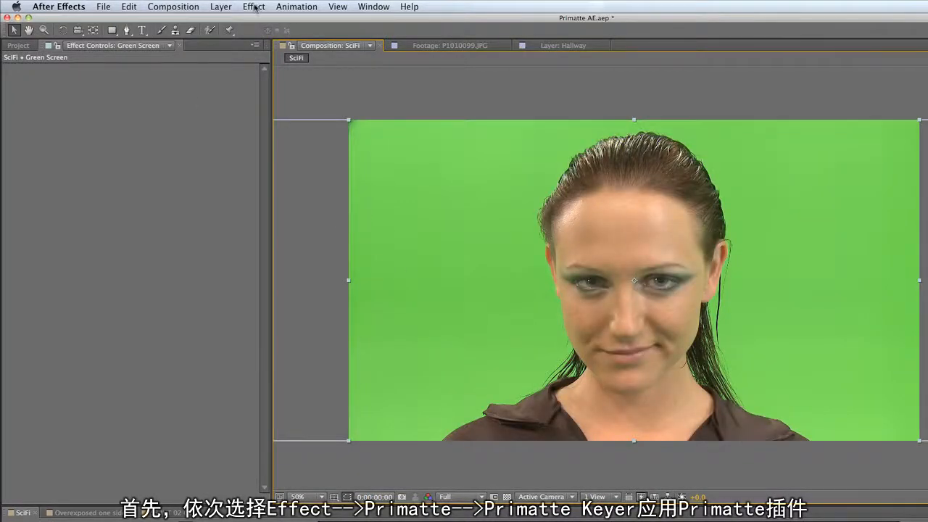
# - Apply the Primatte Keyer effect to the green-screen layer
pyautogui.click(256, 7)
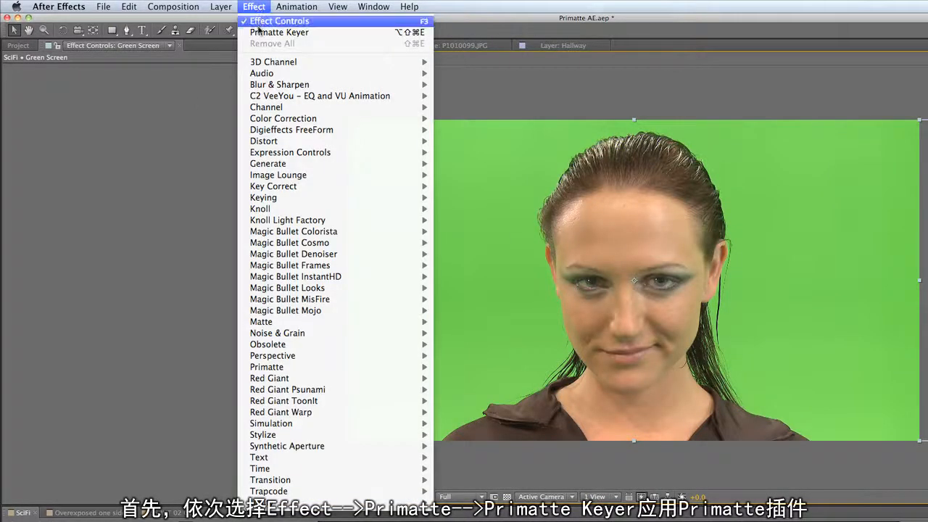
pyautogui.moveTo(338, 367)
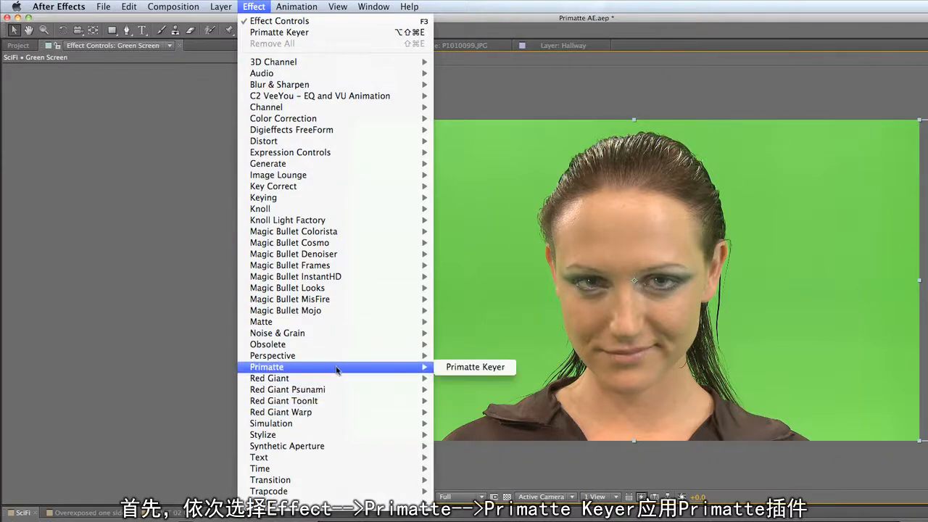
pyautogui.click(509, 370)
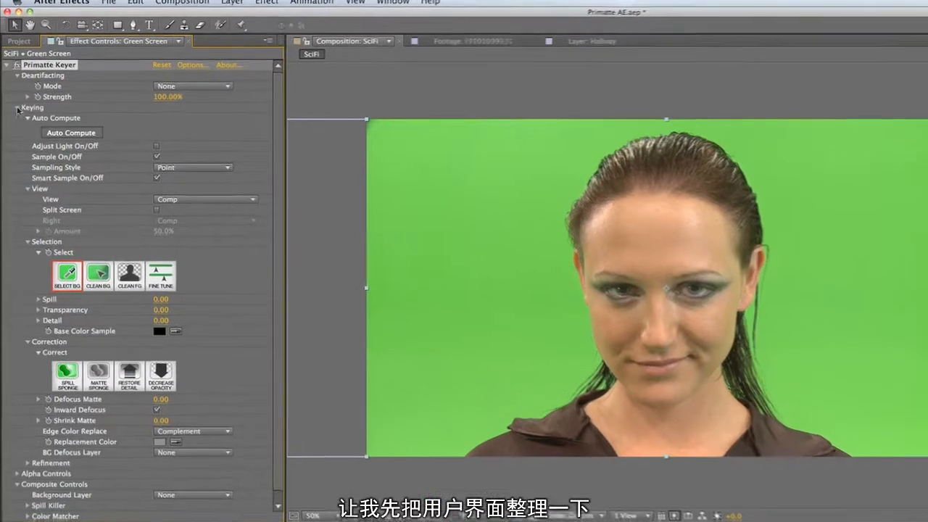
# - Collapse the Keying, Composite Controls and Deartifacting groups of the Primatte Keyer effect
pyautogui.click(17, 109)
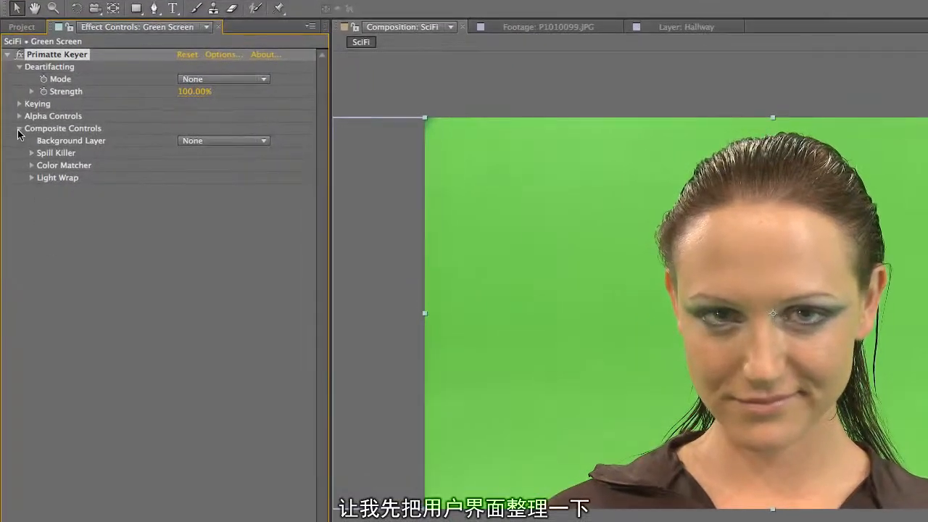
pyautogui.click(19, 128)
pyautogui.click(20, 67)
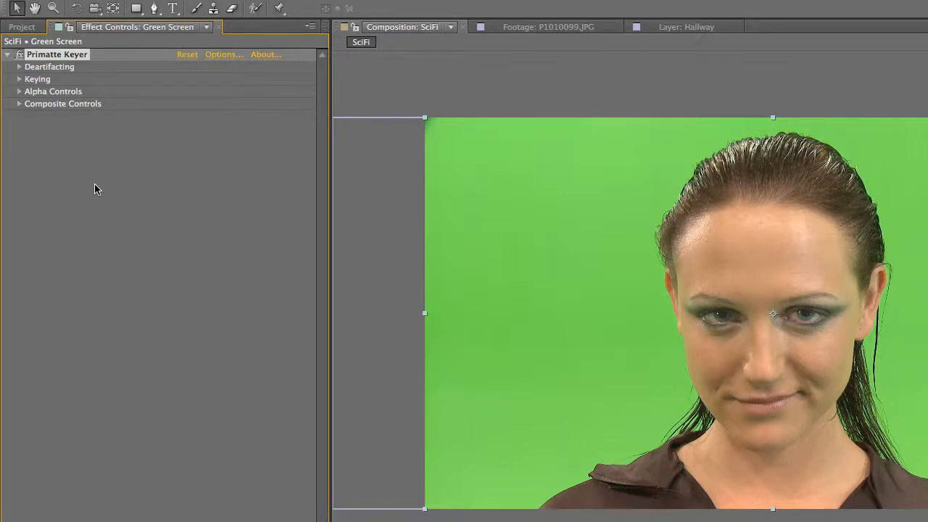
# - Expand the Deartifacting group and examine its Mode options and Strength slider
pyautogui.click(20, 67)
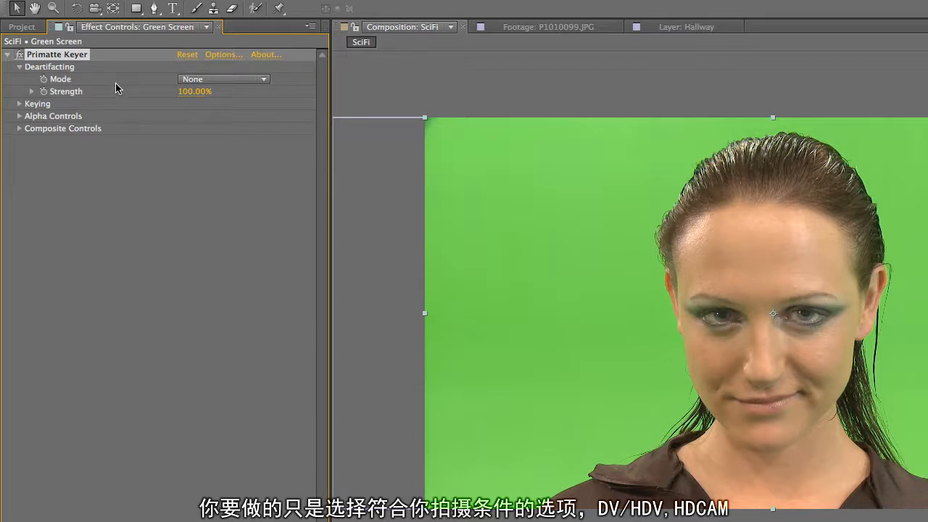
pyautogui.click(267, 80)
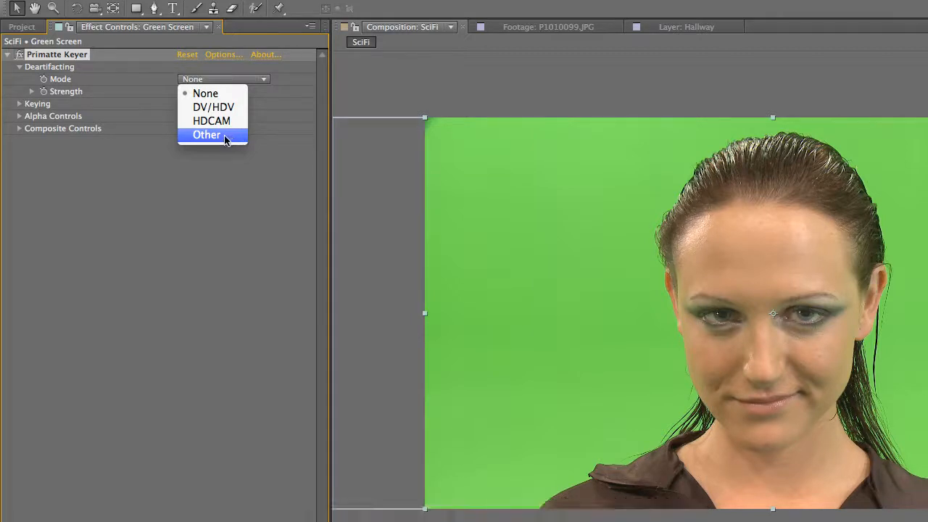
pyautogui.click(150, 165)
pyautogui.click(32, 93)
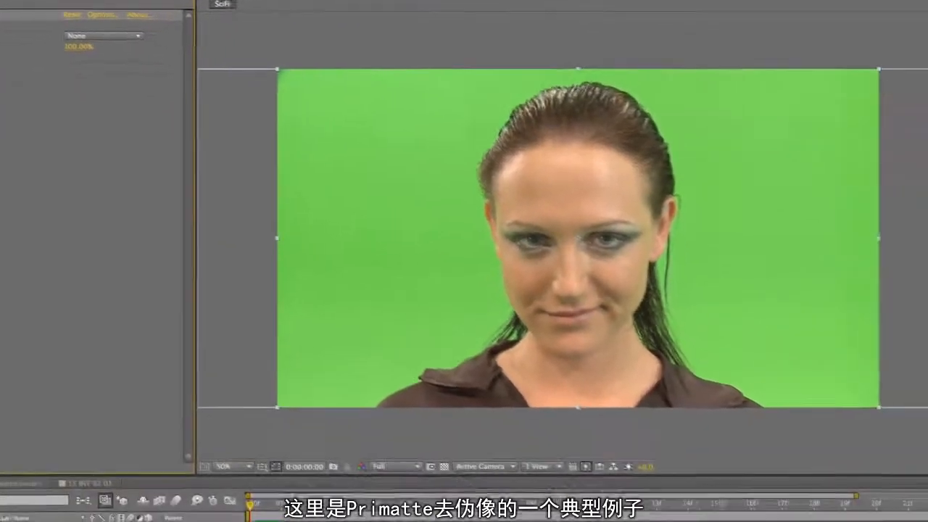
# - Switch to the Primatte Keyer 5.0 help, read through the Deartifacting page and the Step-by-Step Tutorial, and return to After Effects
pyautogui.press('super+Tab')
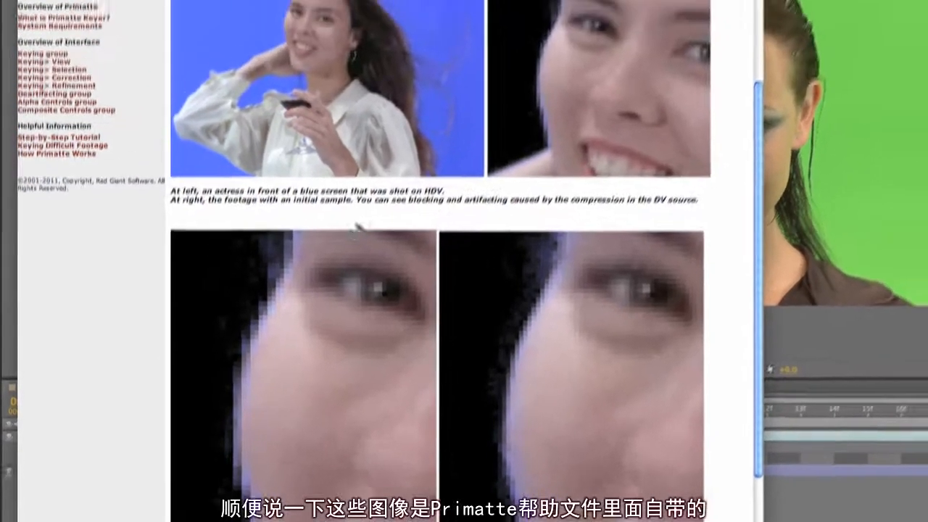
pyautogui.scroll(5, 418, 308)
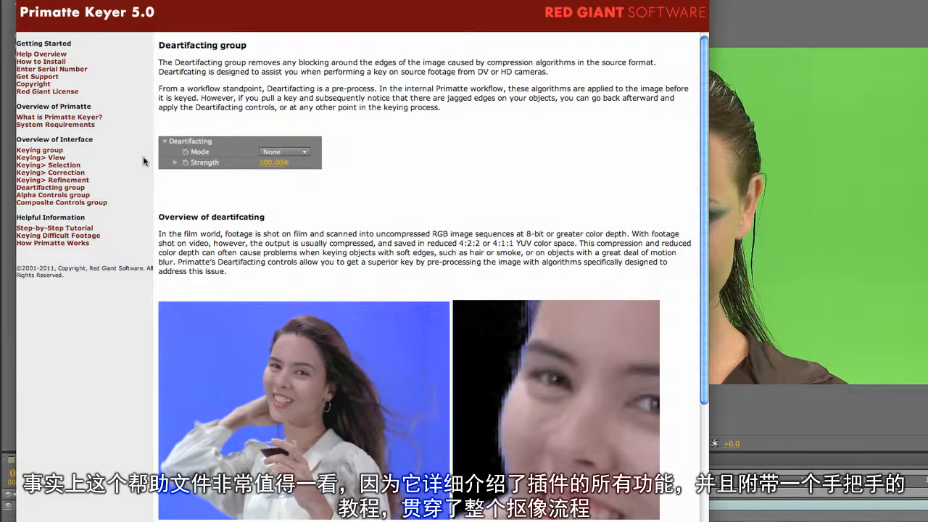
pyautogui.click(85, 228)
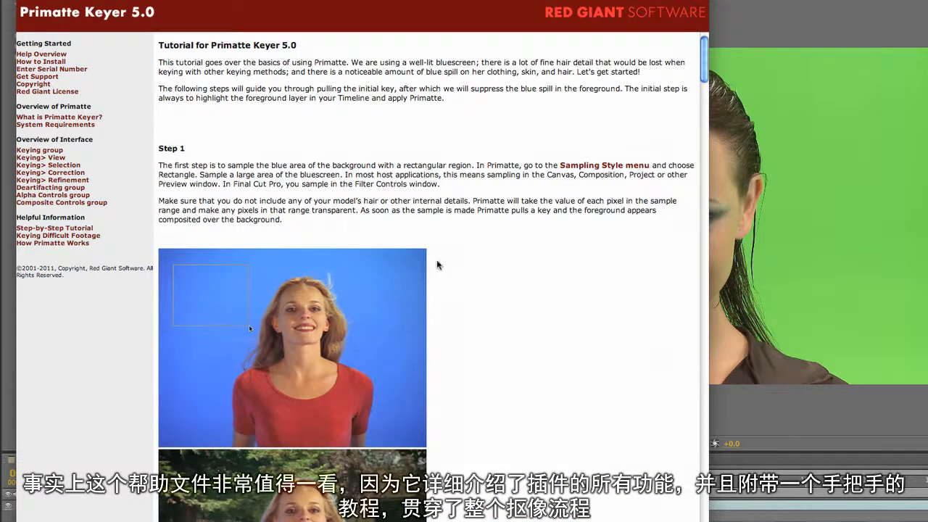
pyautogui.moveTo(704, 71); pyautogui.dragTo(695, 239)
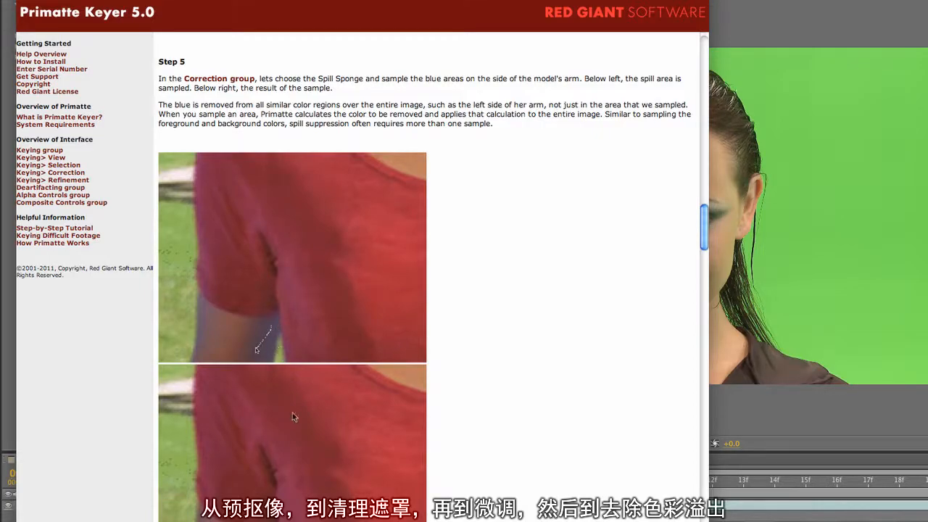
pyautogui.scroll(-20, 257, 254)
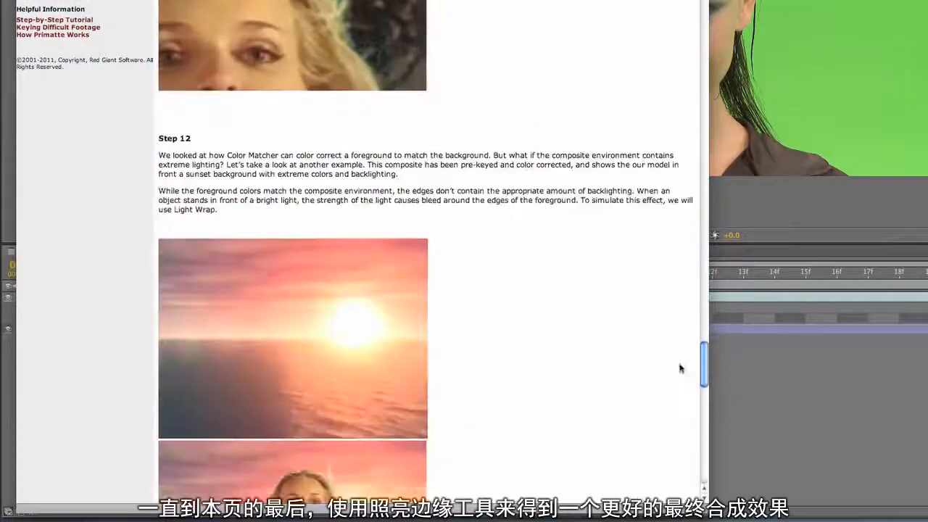
pyautogui.scroll(-15, 680, 368)
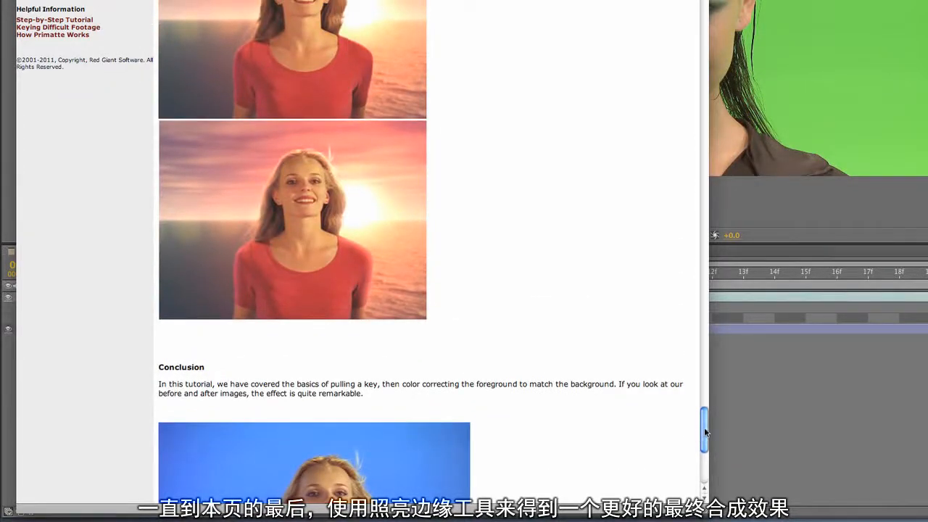
pyautogui.moveTo(704, 427); pyautogui.dragTo(703, 460)
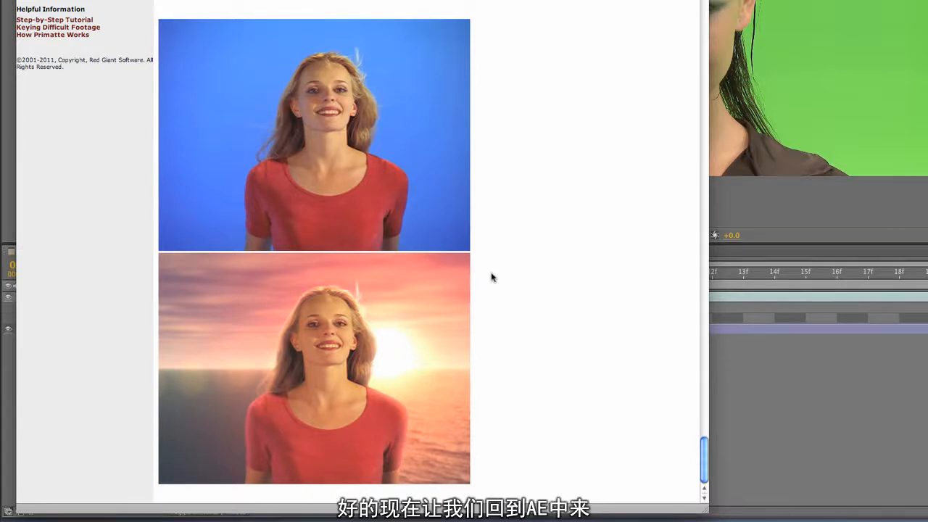
pyautogui.click(740, 203)
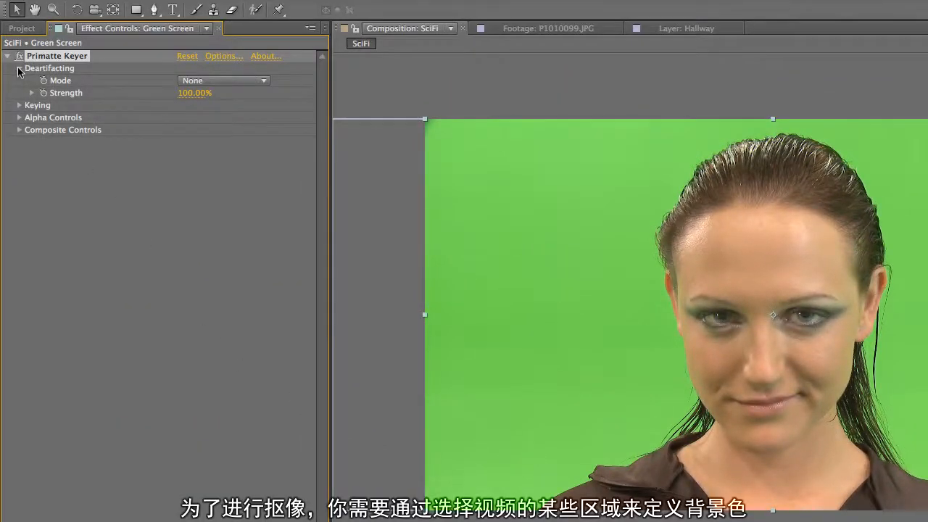
# - Collapse the Deartifacting group and expand the Keying group of the Primatte Keyer effect
pyautogui.click(19, 68)
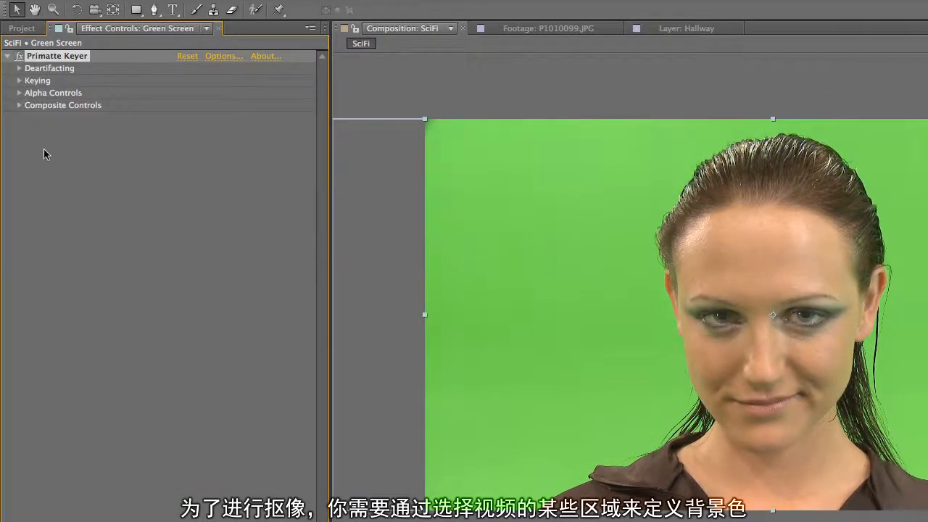
pyautogui.click(20, 81)
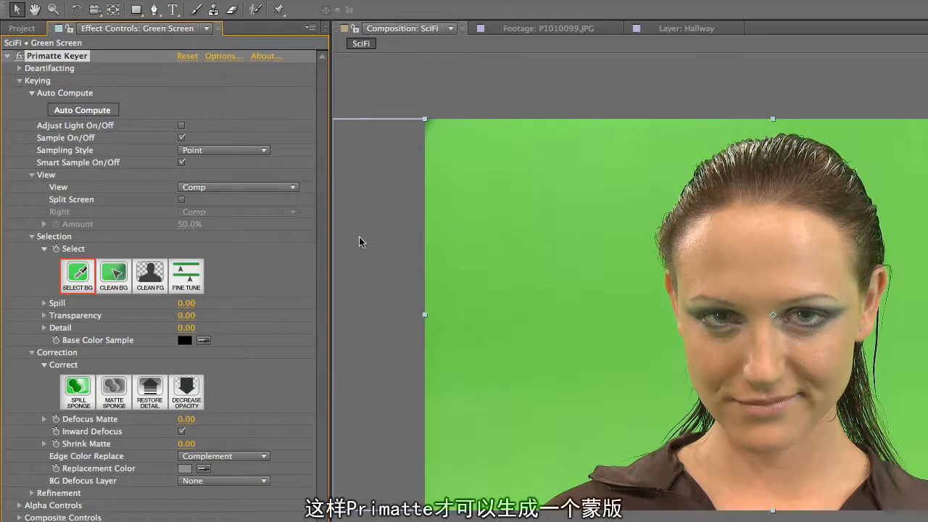
# - Try the Clean BG, Clean FG and Fine Tune selection modes, and return to Select BG
pyautogui.click(110, 281)
pyautogui.click(152, 274)
pyautogui.click(186, 275)
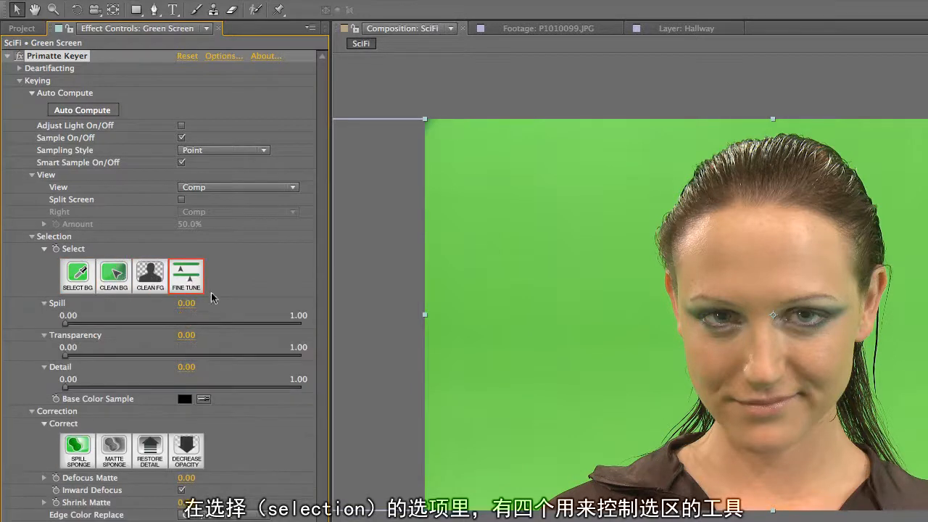
pyautogui.click(77, 279)
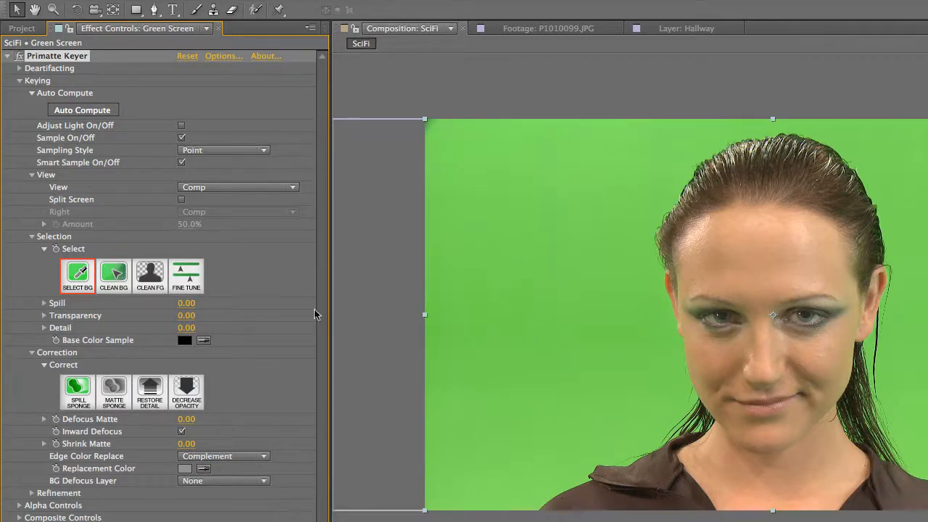
# - Try the Rectangle sampling style on a large green area beside the woman's head, and undo the sample
pyautogui.click(256, 152)
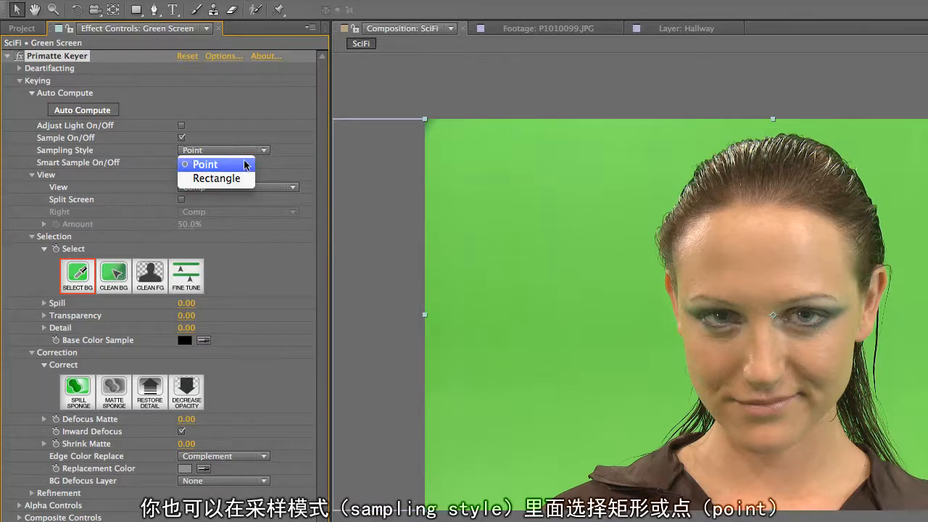
pyautogui.click(247, 180)
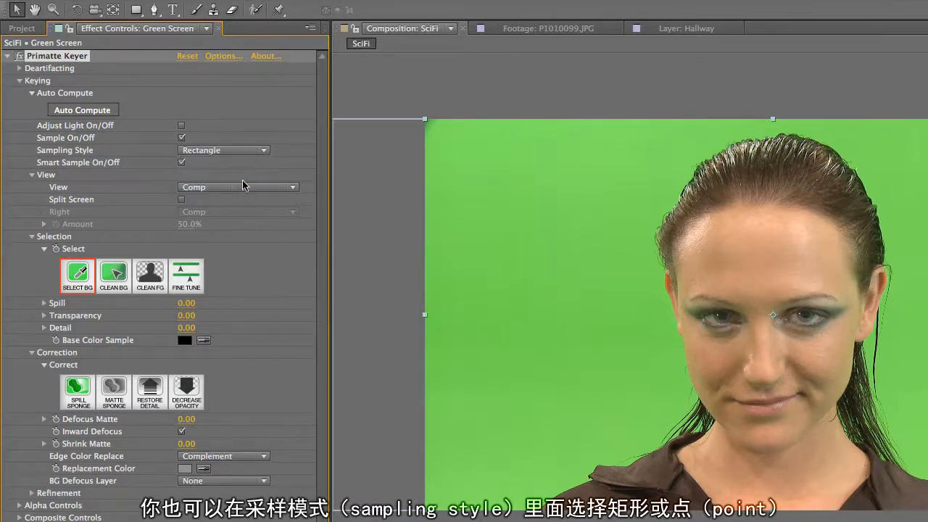
pyautogui.moveTo(471, 197); pyautogui.dragTo(623, 353)
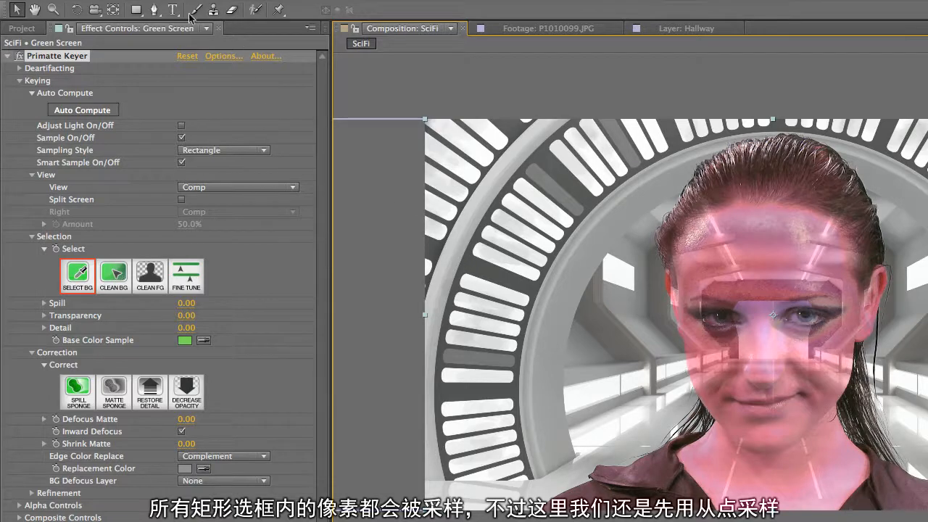
pyautogui.click(151, 0)
pyautogui.click(166, 2)
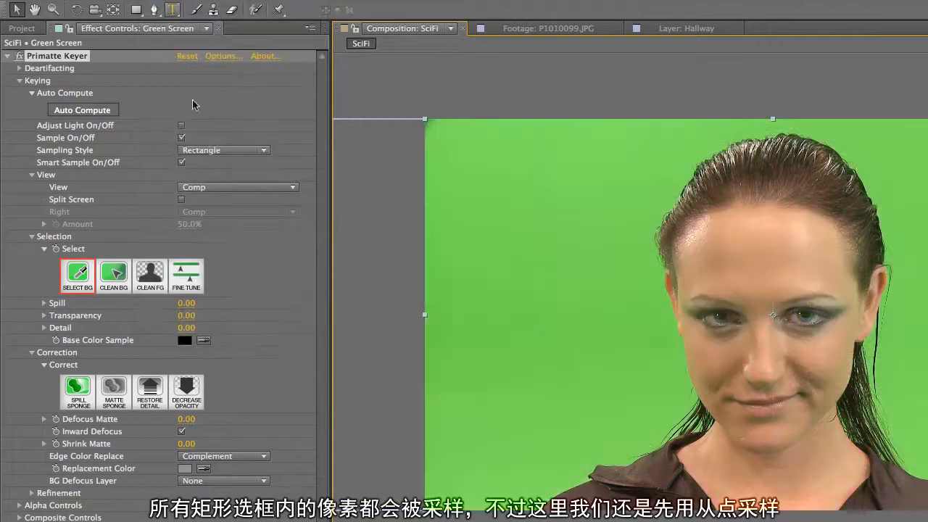
# - Set the Sampling Style to Point and sample the green background in a stroke close along the woman's hair, face and shoulder
pyautogui.click(217, 150)
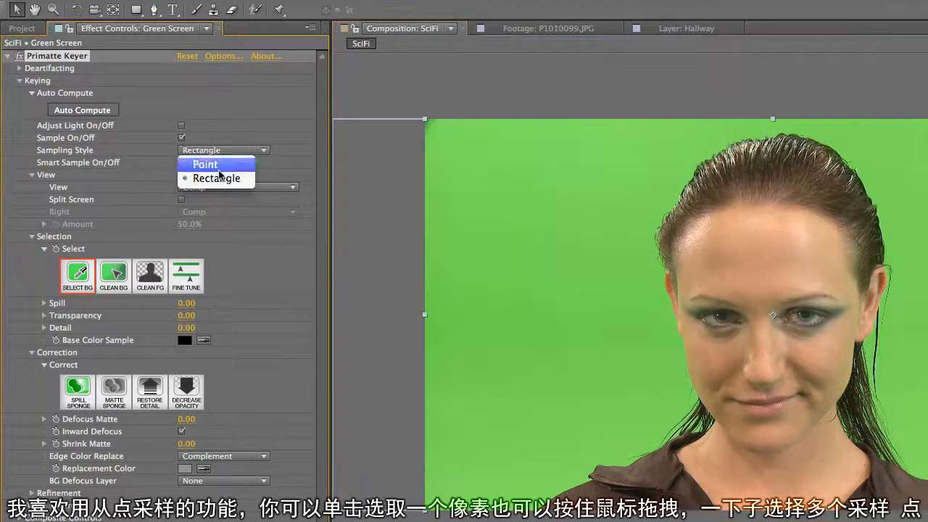
pyautogui.click(209, 161)
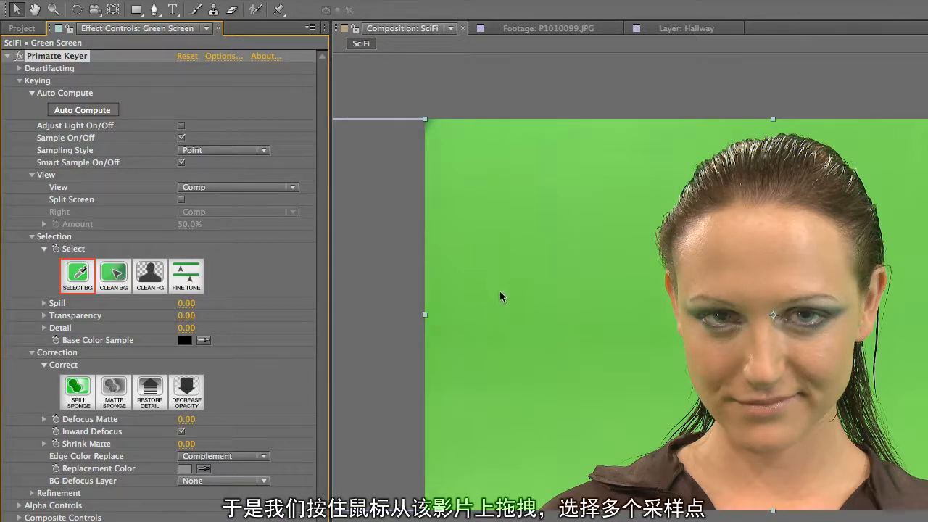
pyautogui.moveTo(686, 154); pyautogui.dragTo(679, 162)
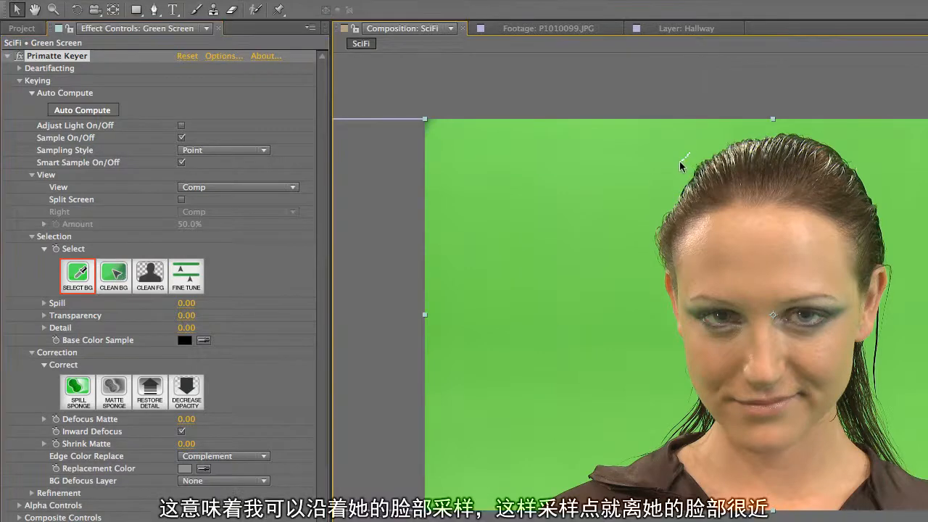
pyautogui.moveTo(638, 278)
pyautogui.mouseDown()
pyautogui.moveTo(632, 410)
pyautogui.moveTo(537, 472)
pyautogui.mouseUp()
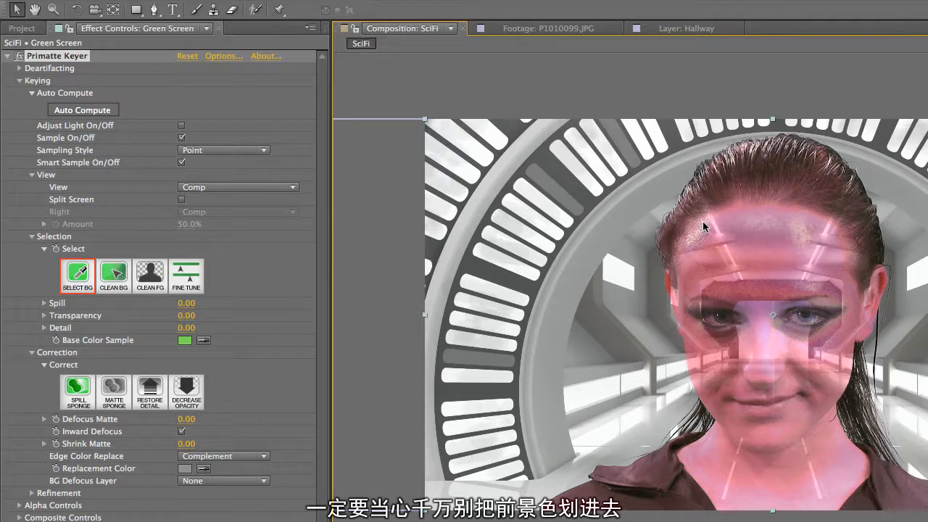
# - Set the keyer's View to Matte to inspect the matte of the initial key
pyautogui.click(267, 185)
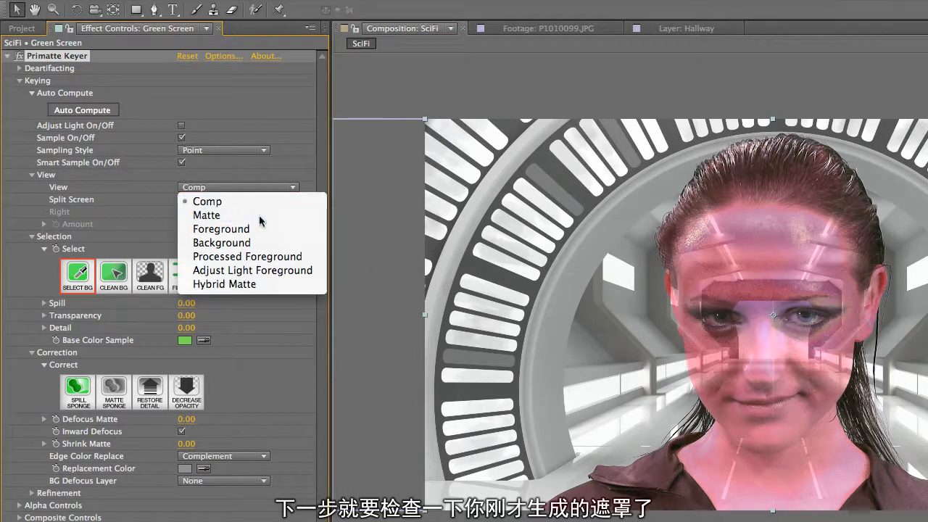
pyautogui.click(260, 217)
pyautogui.click(293, 188)
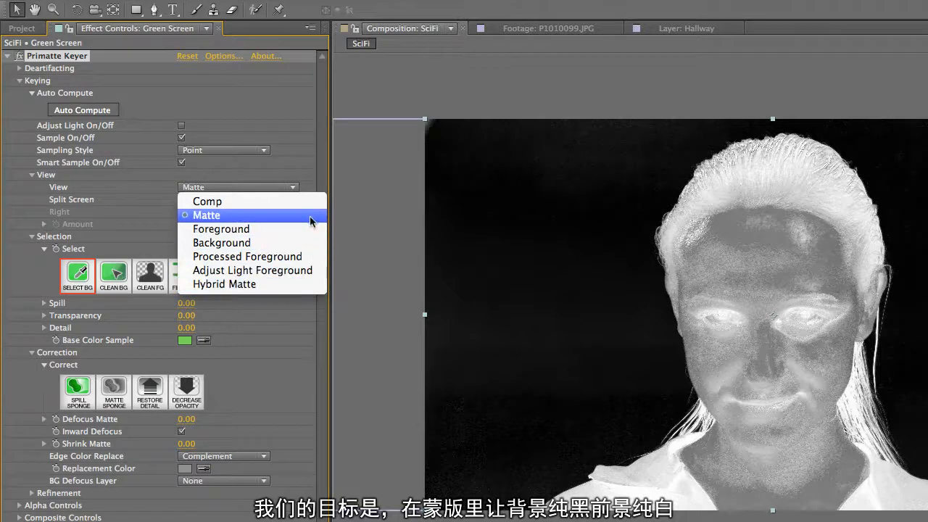
pyautogui.click(589, 232)
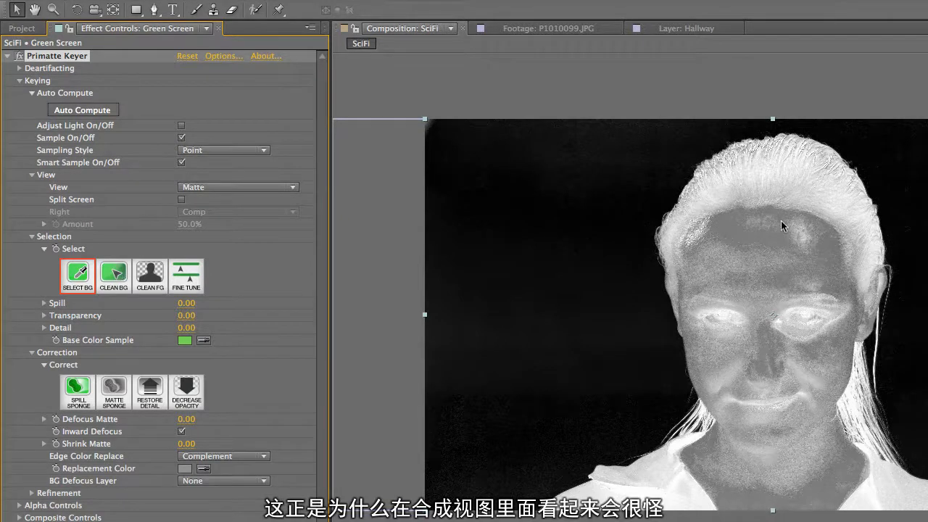
# - Check the initial key in the Comp view and return the keyer's View to Matte
pyautogui.click(239, 187)
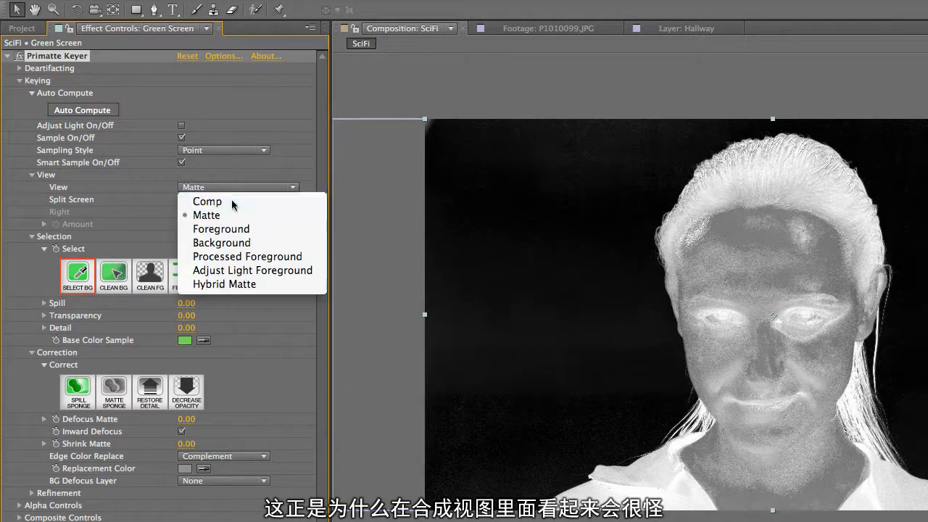
pyautogui.click(217, 199)
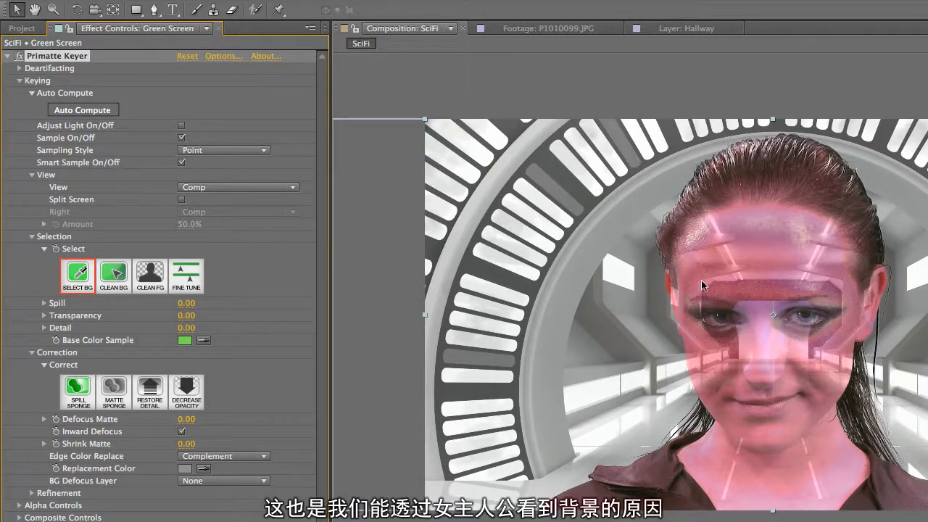
pyautogui.click(245, 189)
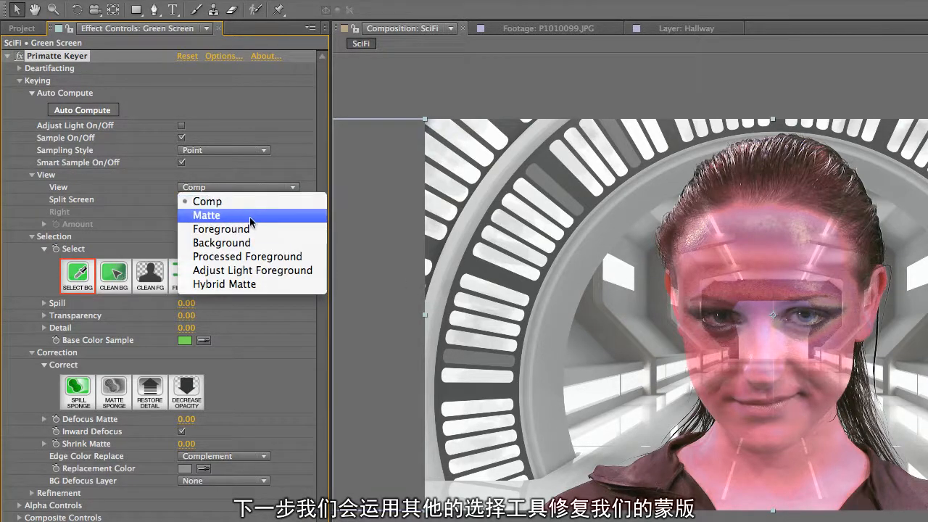
pyautogui.click(250, 217)
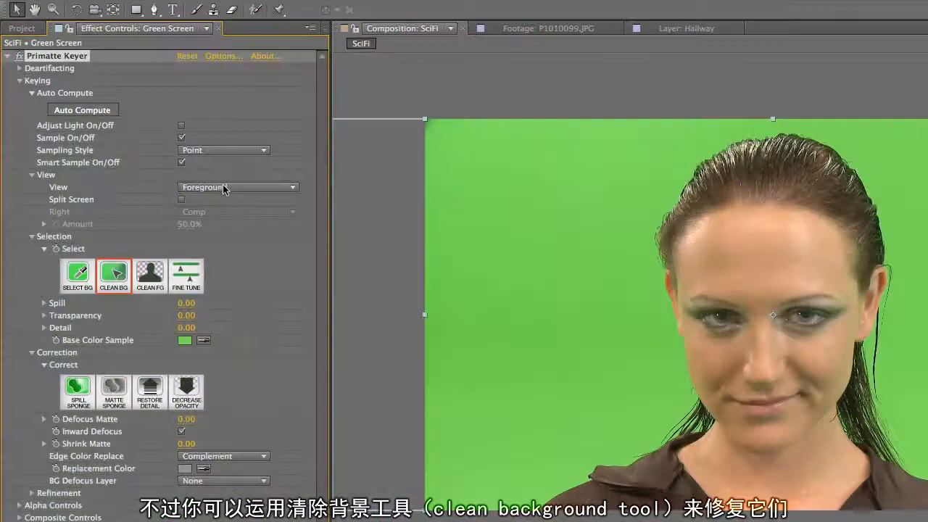
# - Set the View to Matte and sample the background beside the woman's head in long strokes with Clean BG
pyautogui.click(222, 187)
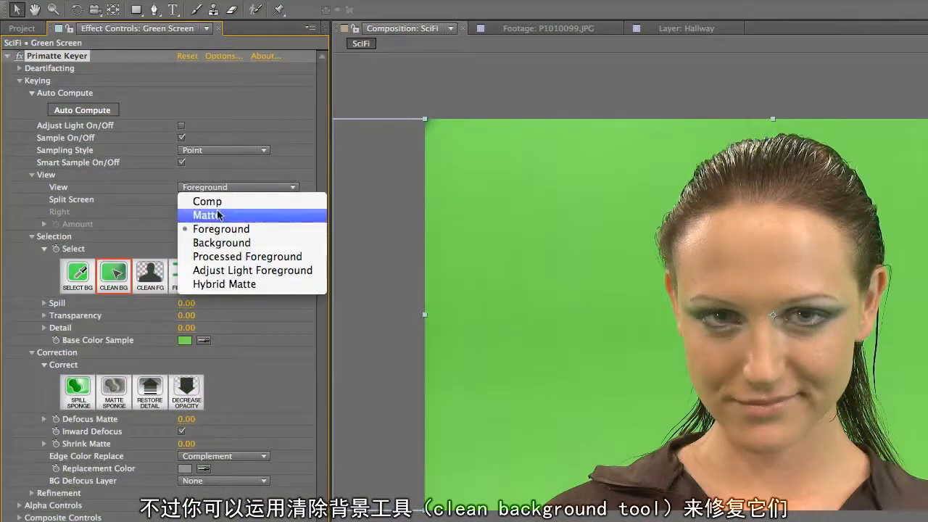
pyautogui.click(218, 225)
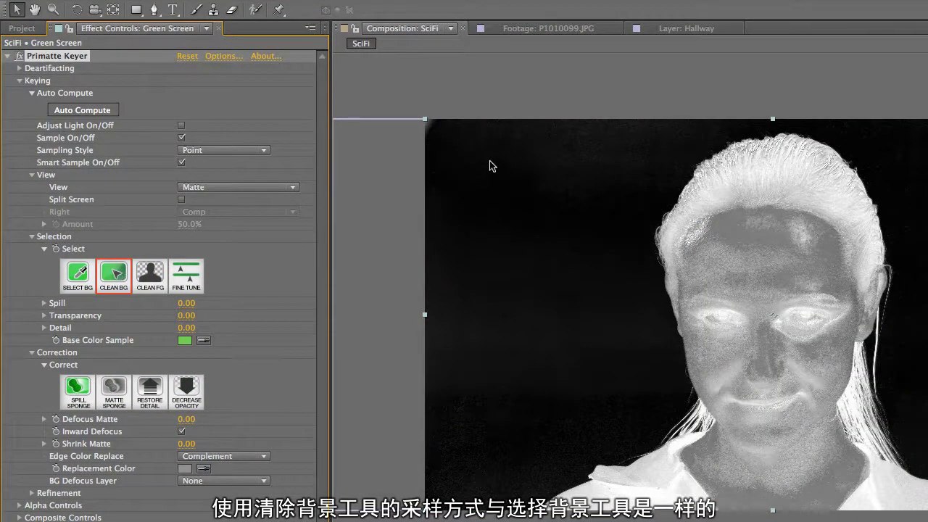
pyautogui.moveTo(472, 162)
pyautogui.mouseDown()
pyautogui.moveTo(542, 247)
pyautogui.moveTo(581, 345)
pyautogui.mouseUp()
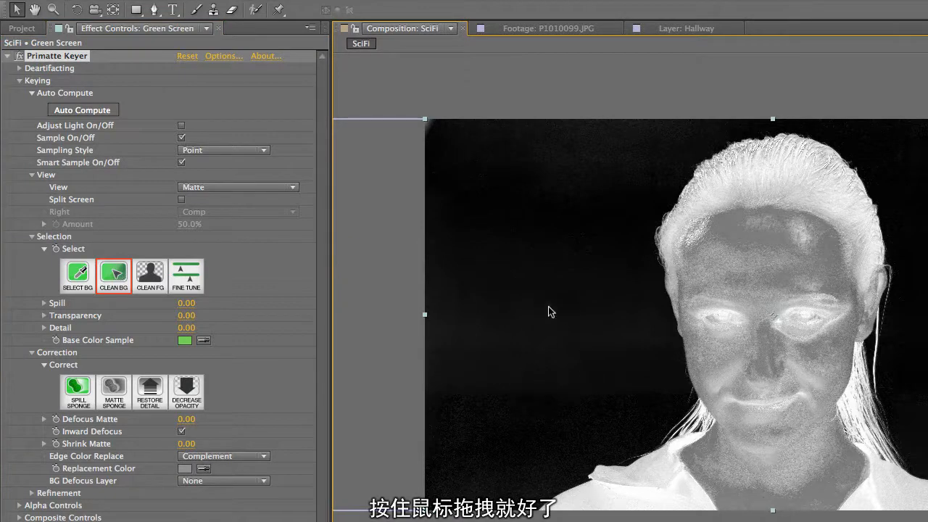
pyautogui.moveTo(534, 176)
pyautogui.mouseDown()
pyautogui.moveTo(577, 297)
pyautogui.moveTo(603, 360)
pyautogui.mouseUp()
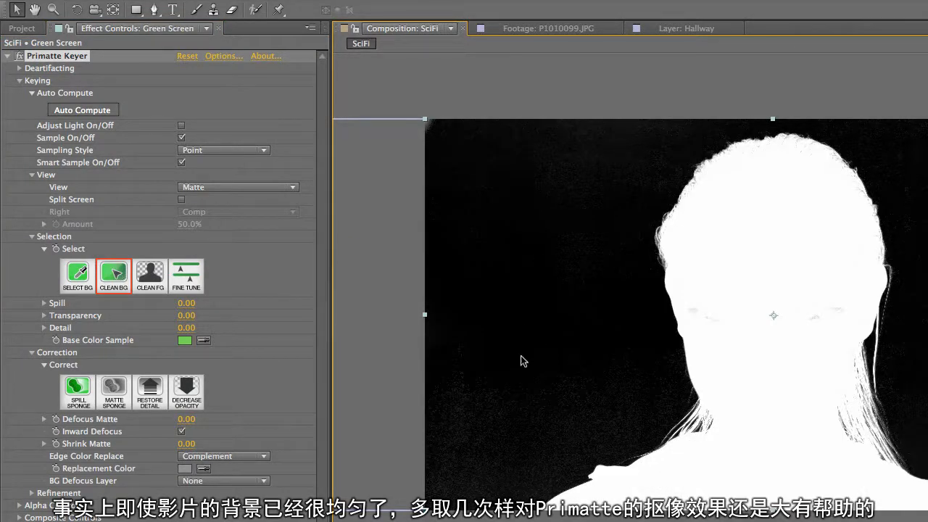
# - Check the cleaned background in the Comp view, and set the View back to Matte
pyautogui.click(269, 187)
pyautogui.click(270, 202)
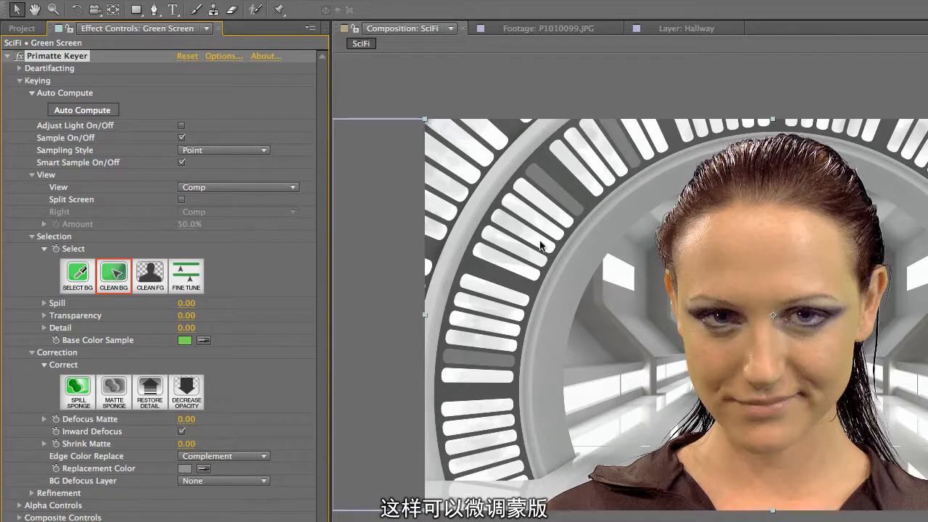
pyautogui.click(274, 188)
pyautogui.click(266, 213)
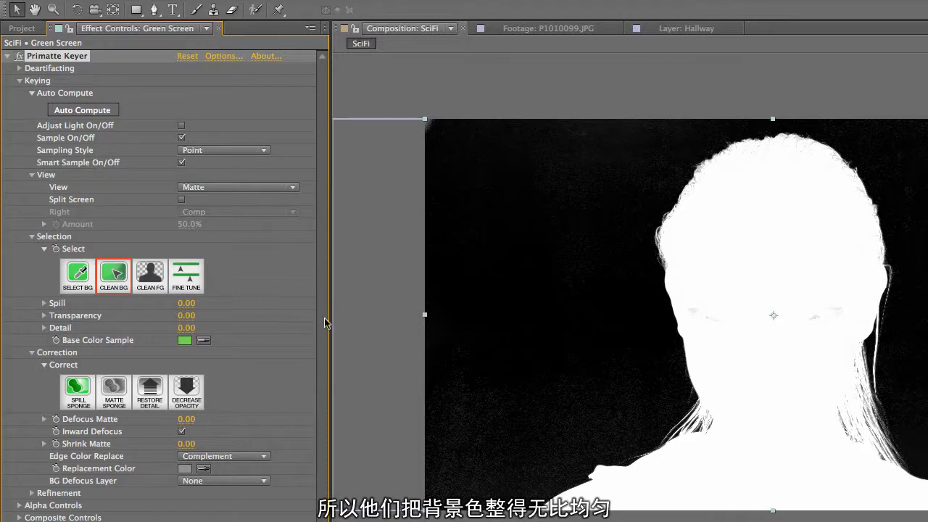
# - In the Overexposed one side composition, sample the green background beside the standing woman using Select BG with the Point sampling style
pyautogui.click(10, 56)
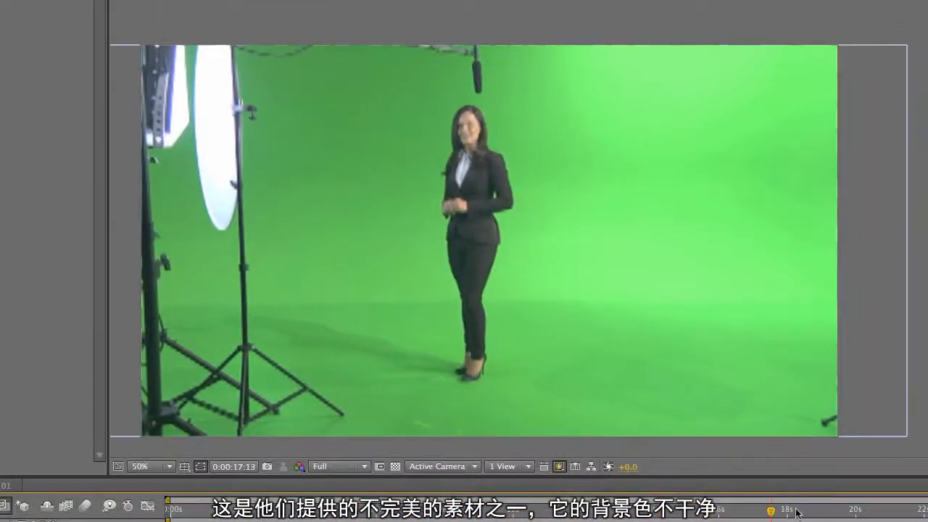
pyautogui.moveTo(796, 513); pyautogui.dragTo(652, 514)
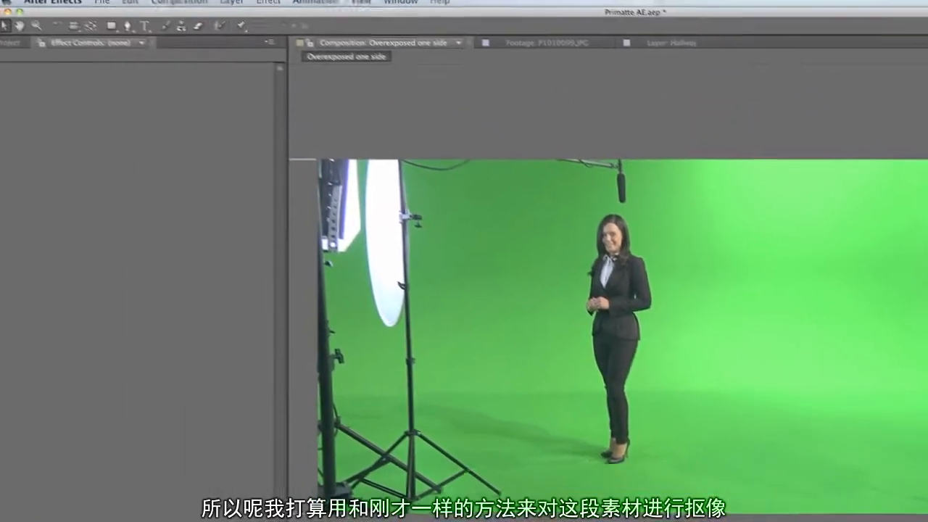
pyautogui.click(632, 335)
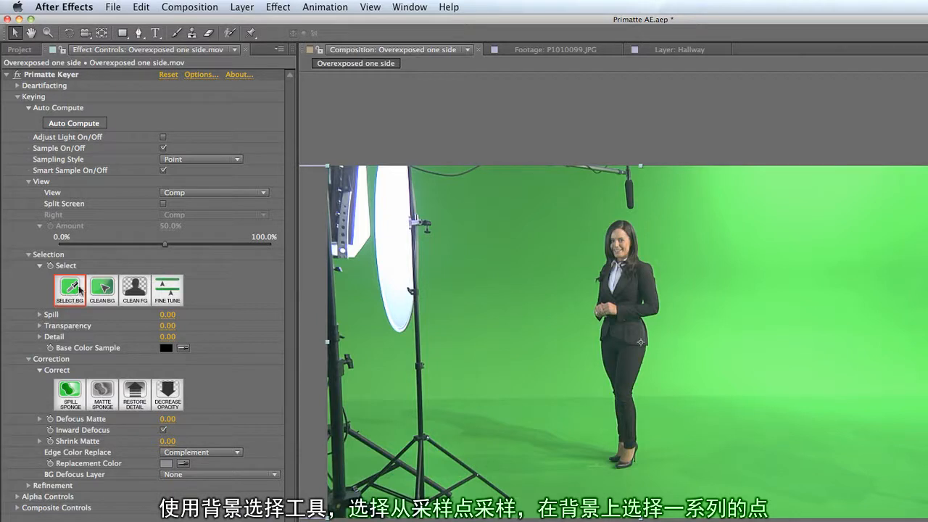
pyautogui.click(236, 158)
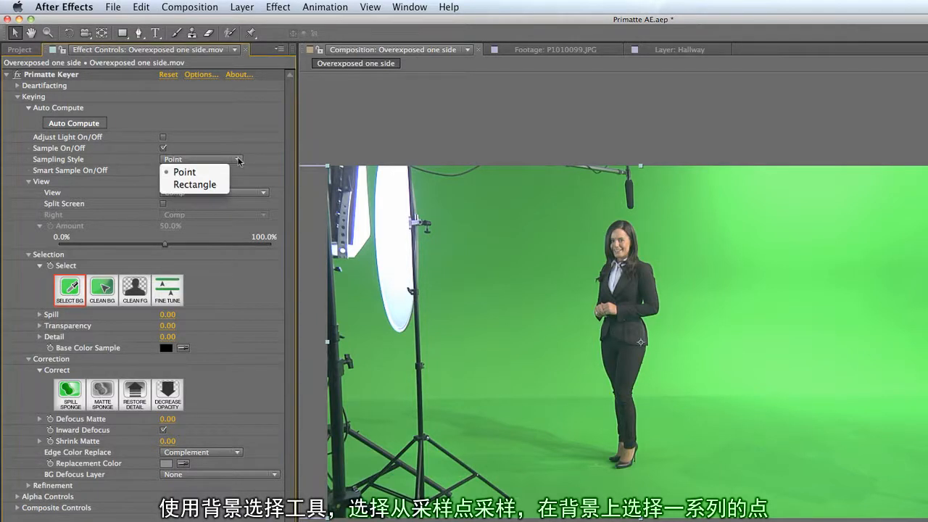
pyautogui.click(219, 172)
pyautogui.moveTo(603, 214); pyautogui.dragTo(536, 269)
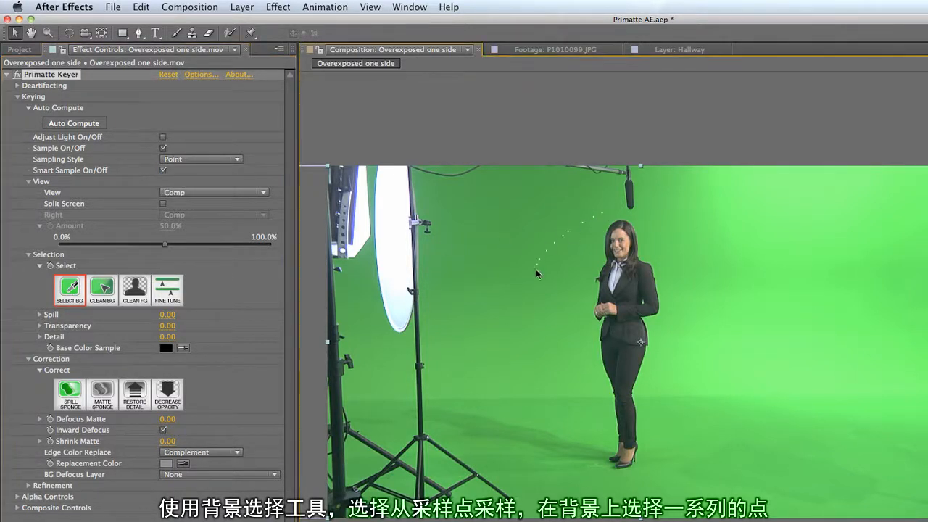
pyautogui.moveTo(566, 403); pyautogui.dragTo(545, 451)
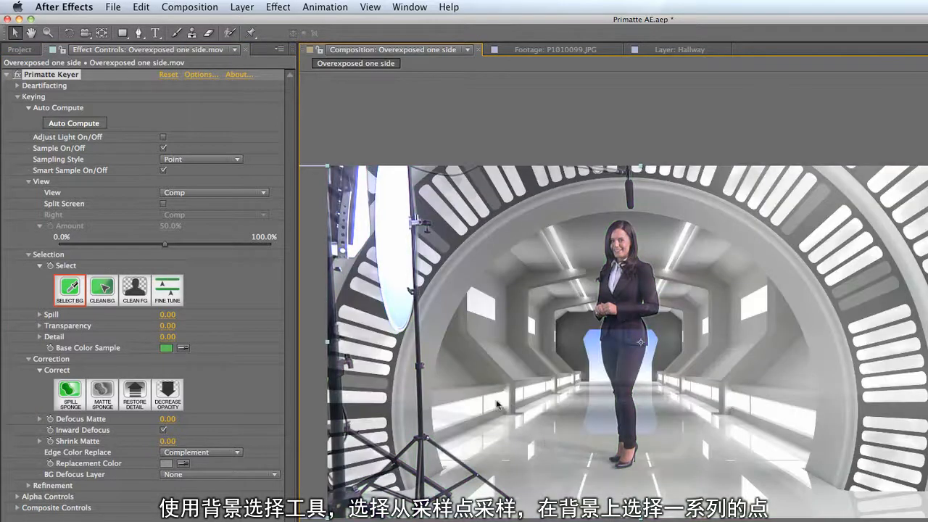
# - Set the View to Matte and sample the grey background areas on both sides of the standing woman with Clean BG
pyautogui.click(221, 193)
pyautogui.click(208, 214)
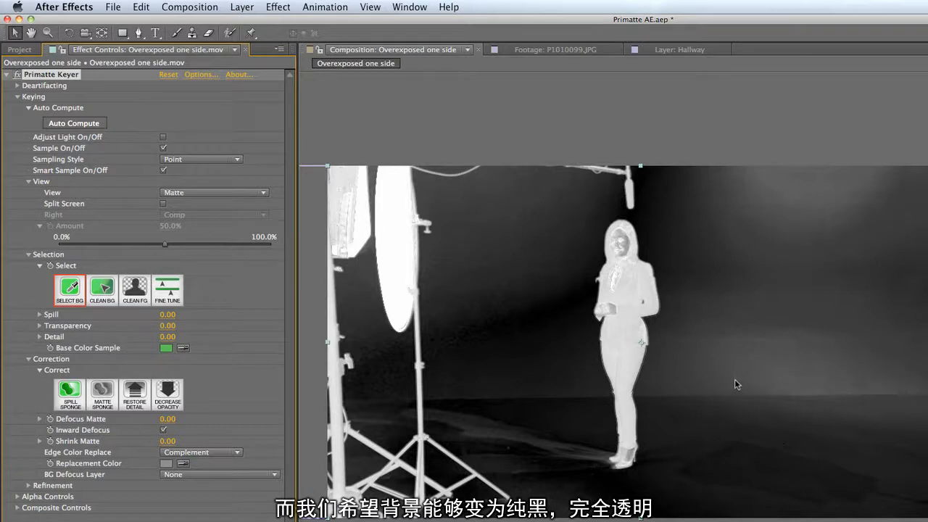
pyautogui.click(103, 291)
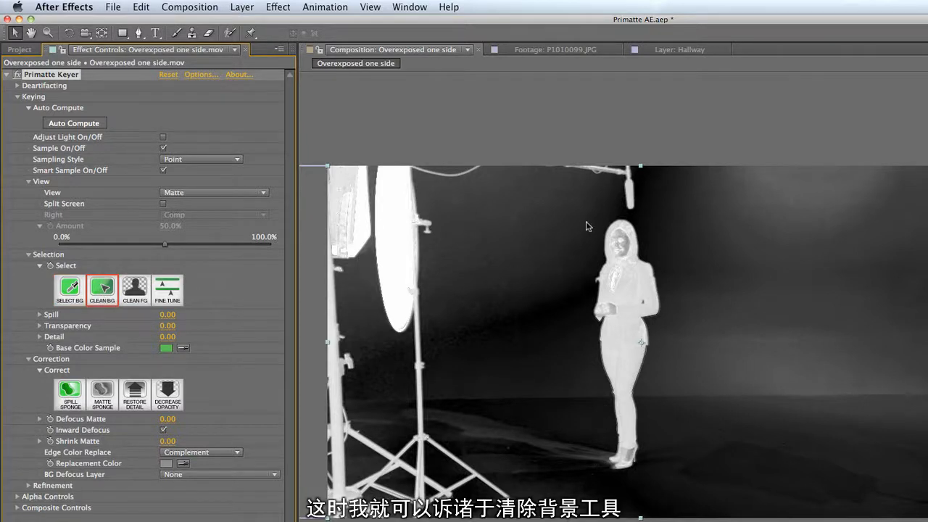
pyautogui.moveTo(592, 216)
pyautogui.mouseDown()
pyautogui.moveTo(555, 261)
pyautogui.moveTo(529, 340)
pyautogui.mouseUp()
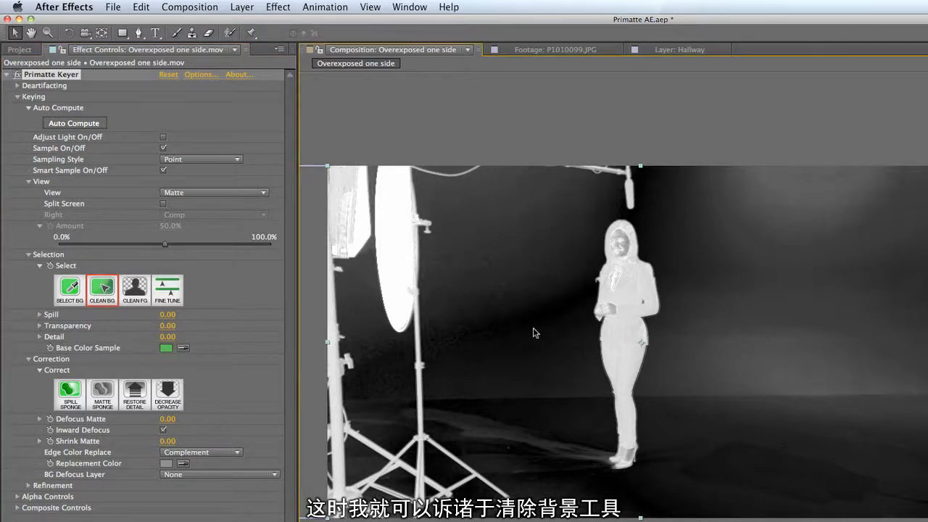
pyautogui.moveTo(695, 265); pyautogui.dragTo(811, 200)
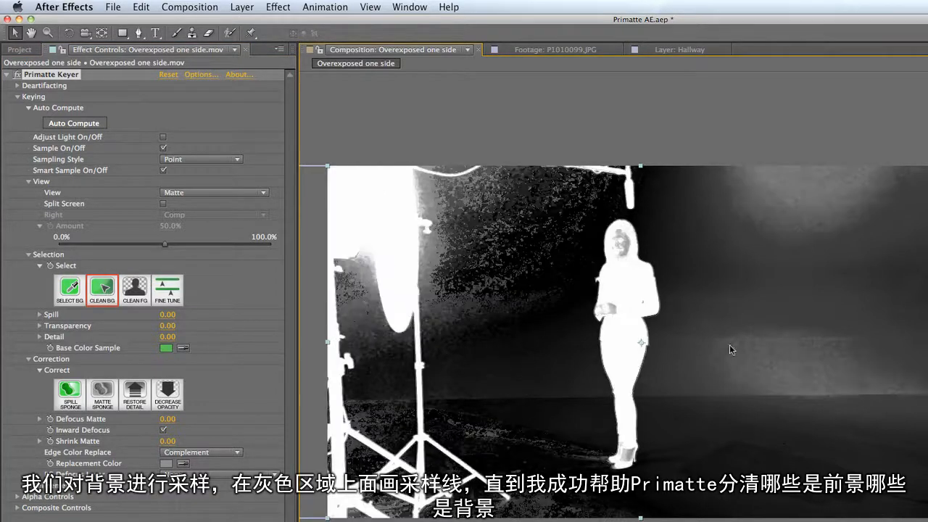
pyautogui.moveTo(789, 332); pyautogui.dragTo(755, 376)
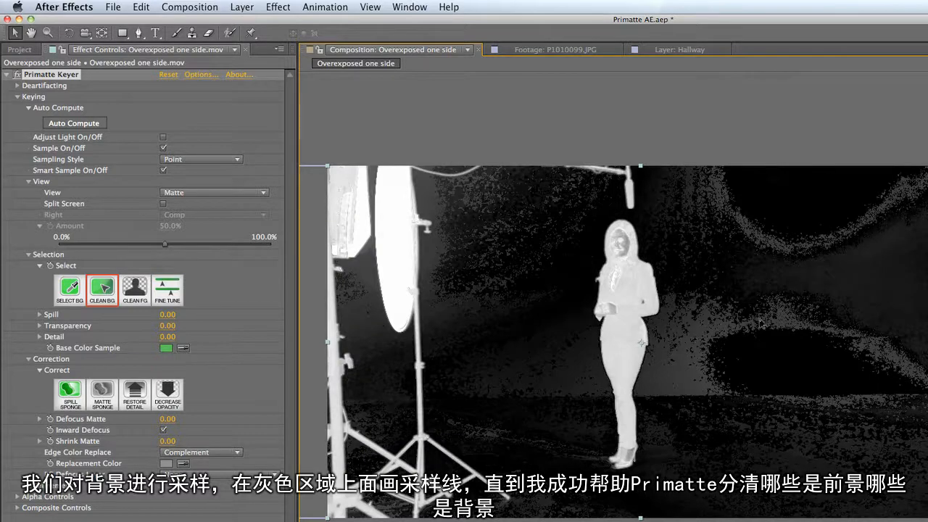
pyautogui.moveTo(814, 403)
pyautogui.mouseDown()
pyautogui.moveTo(774, 438)
pyautogui.moveTo(747, 440)
pyautogui.mouseUp()
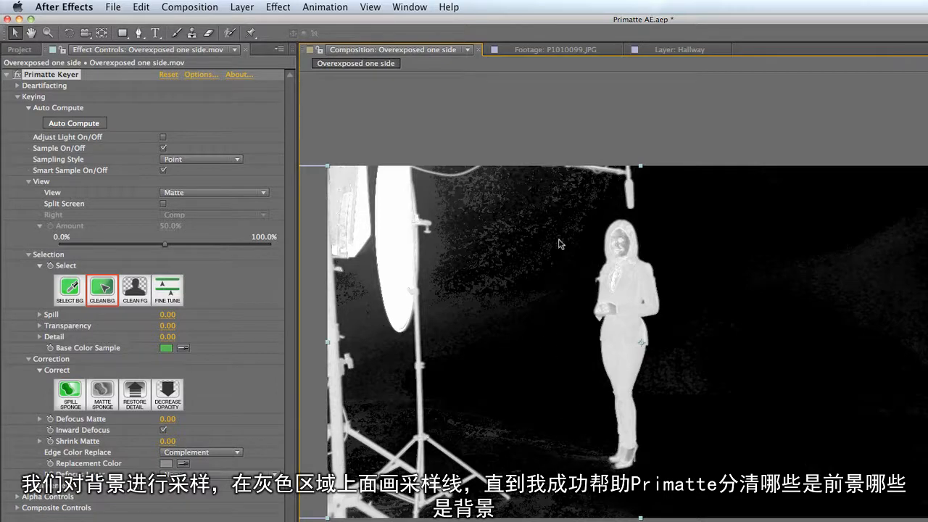
# - Sample the remaining grey patches on the floor and on the wall between the light stand and the woman with Clean BG
pyautogui.moveTo(523, 431); pyautogui.dragTo(545, 444)
pyautogui.click(550, 444)
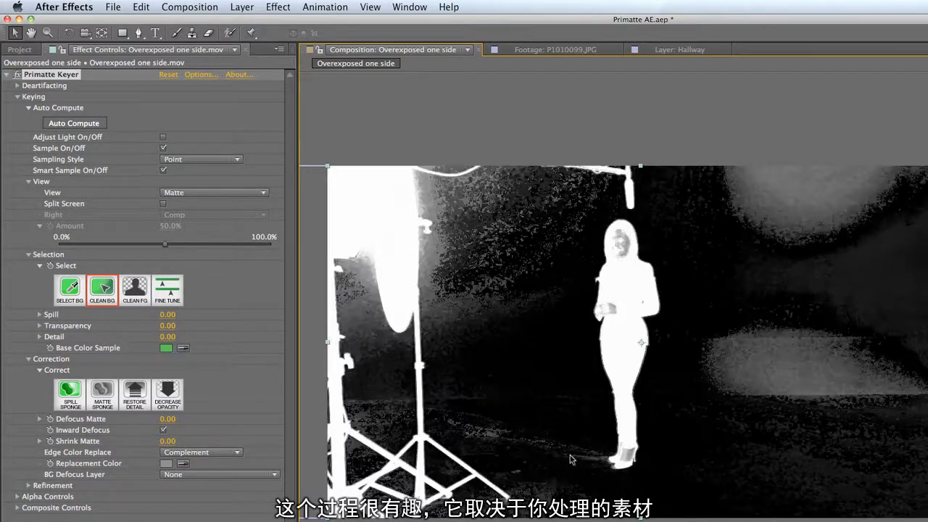
pyautogui.click(512, 444)
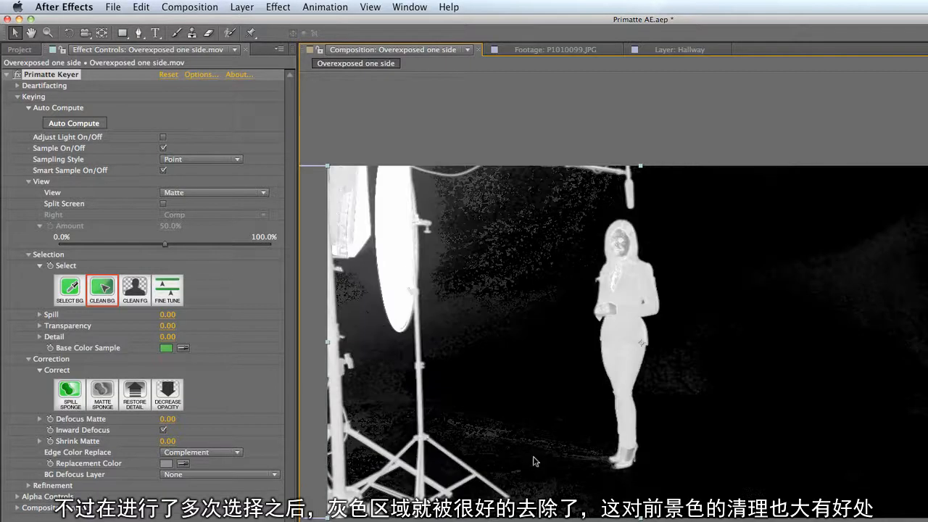
pyautogui.click(517, 297)
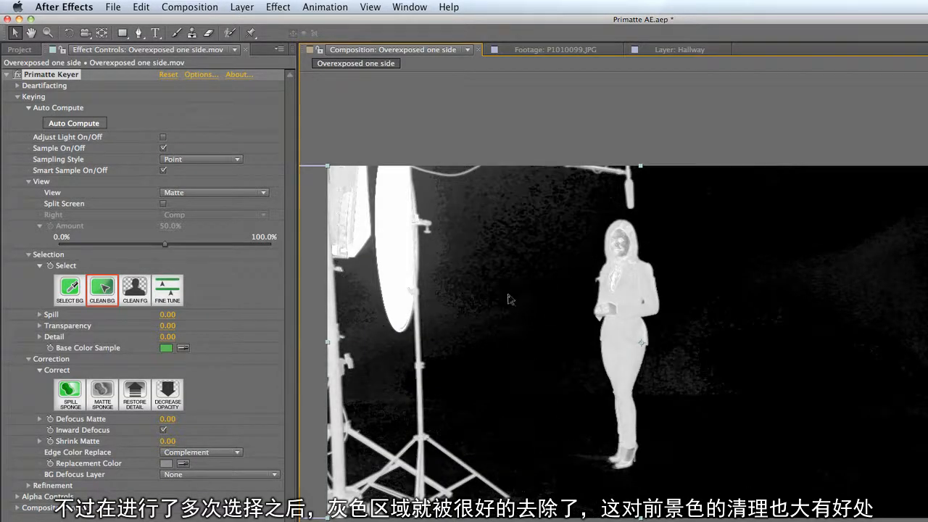
pyautogui.click(519, 324)
pyautogui.click(465, 346)
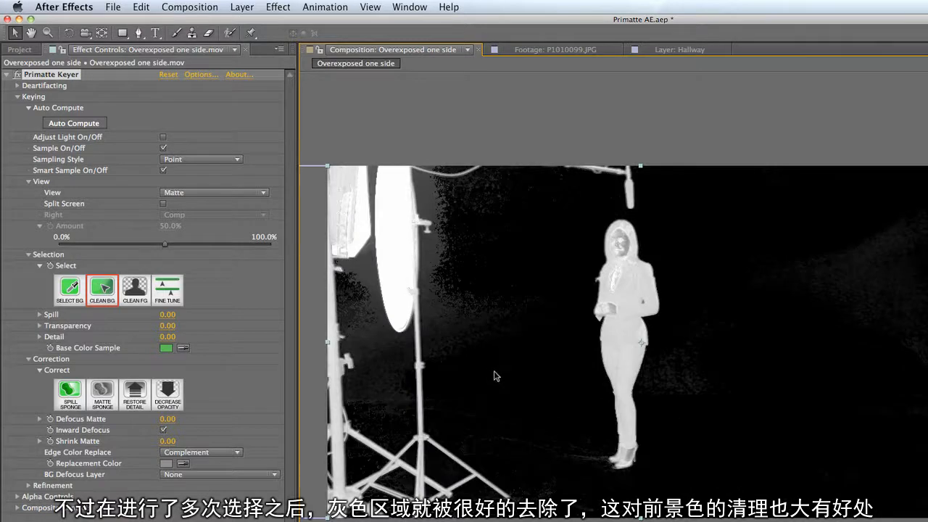
# - Sample the woman's legs, face, shoes and hands with Clean FG to make her matte solid white
pyautogui.click(137, 290)
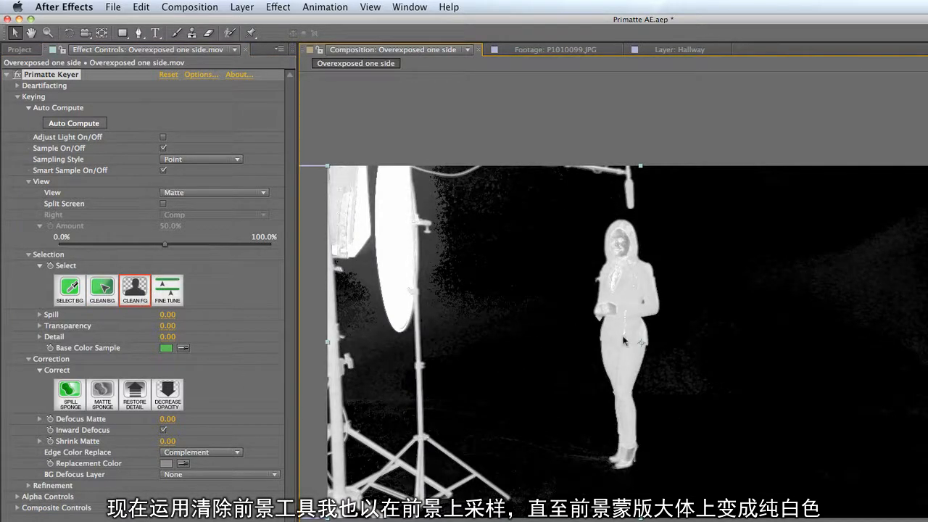
pyautogui.click(617, 379)
pyautogui.click(625, 242)
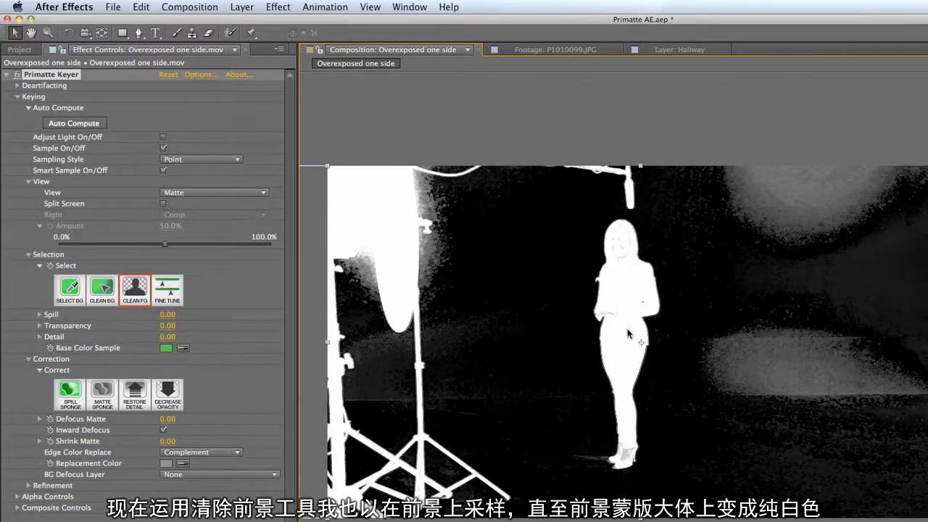
pyautogui.click(623, 459)
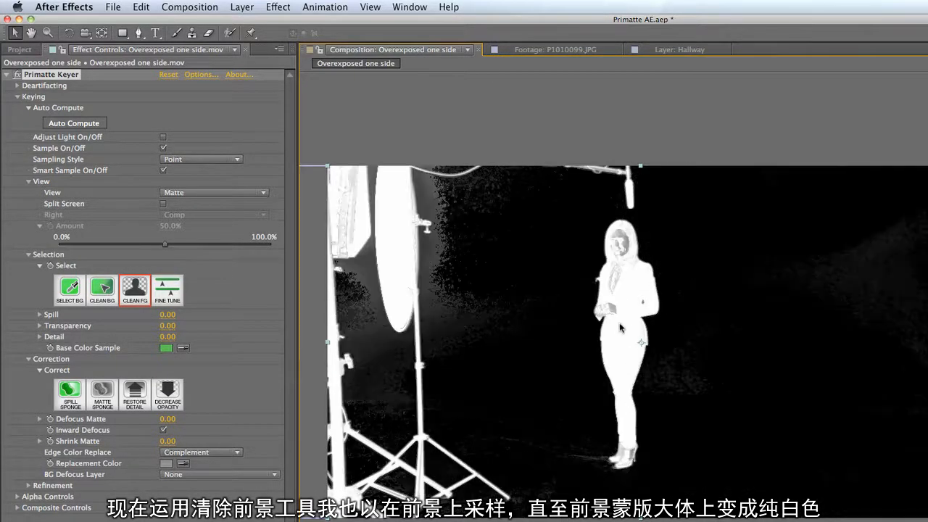
pyautogui.click(625, 240)
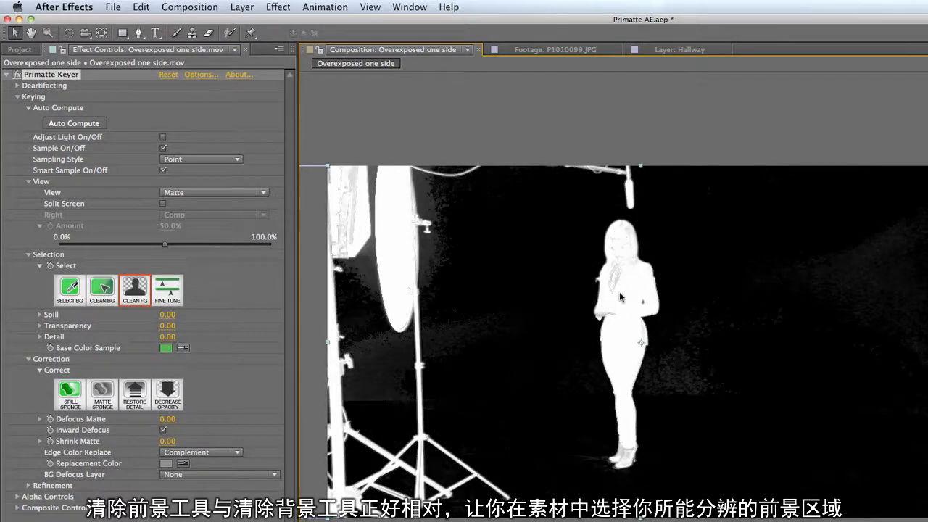
pyautogui.click(615, 317)
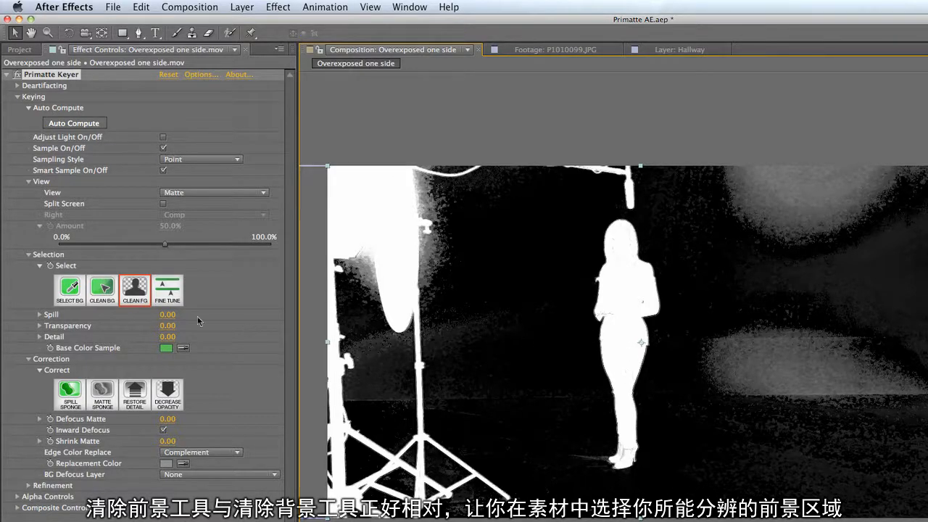
# - Sample the wall between the light stand and the woman again with Clean BG, and switch to Clean FG and back to Clean BG
pyautogui.click(104, 289)
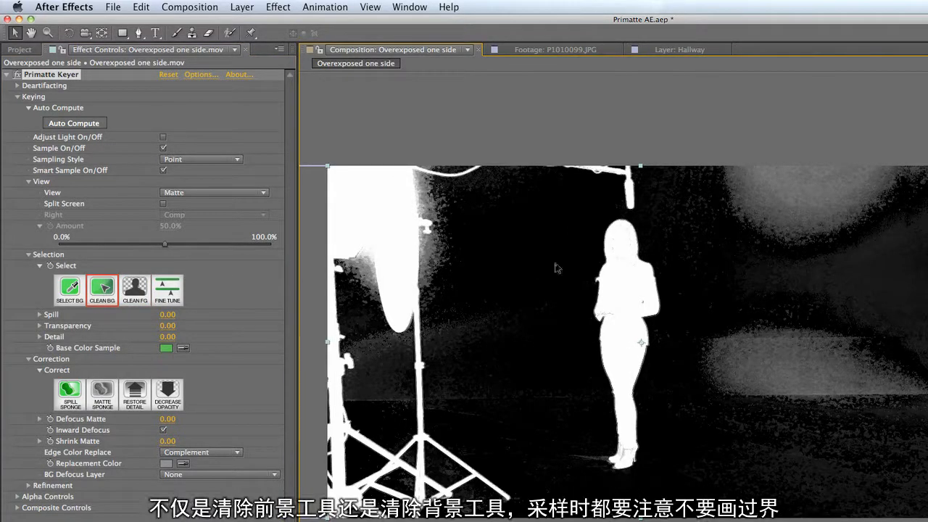
pyautogui.moveTo(556, 269)
pyautogui.mouseDown()
pyautogui.moveTo(532, 289)
pyautogui.moveTo(469, 282)
pyautogui.moveTo(554, 281)
pyautogui.mouseUp()
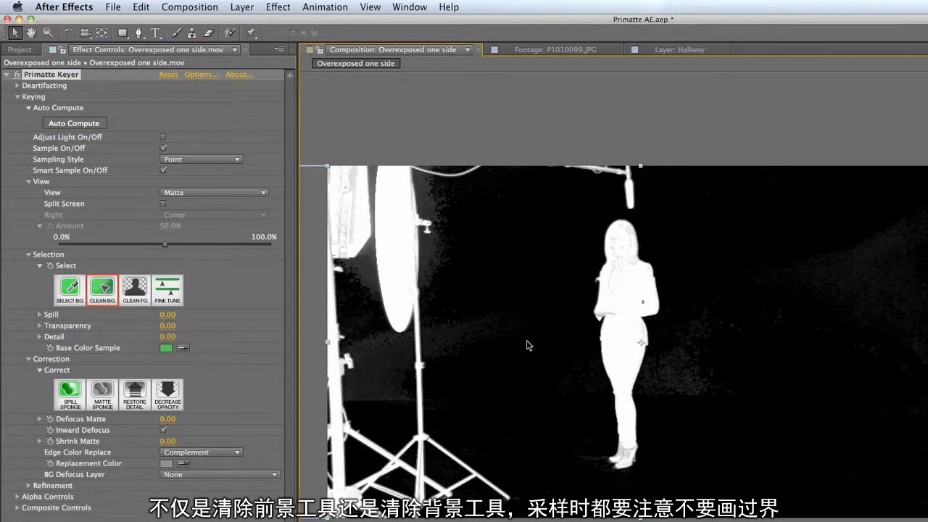
pyautogui.click(146, 297)
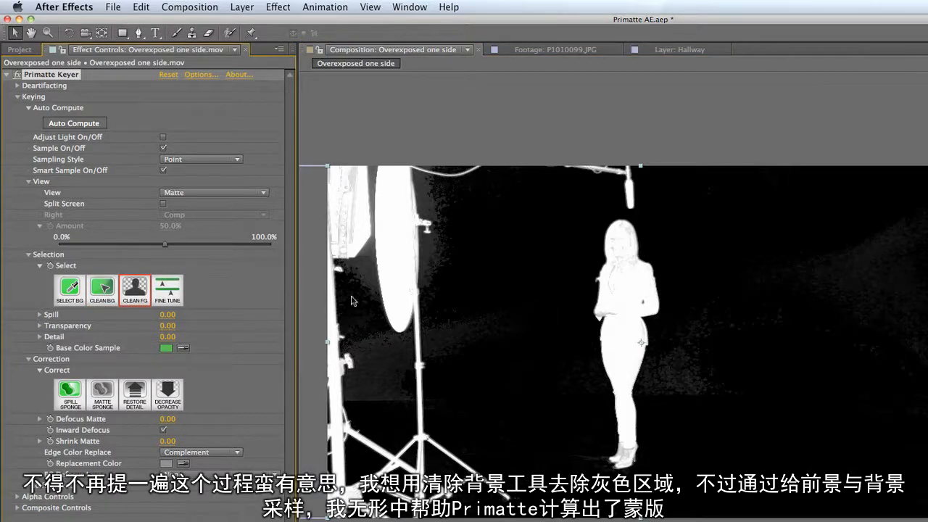
pyautogui.click(102, 300)
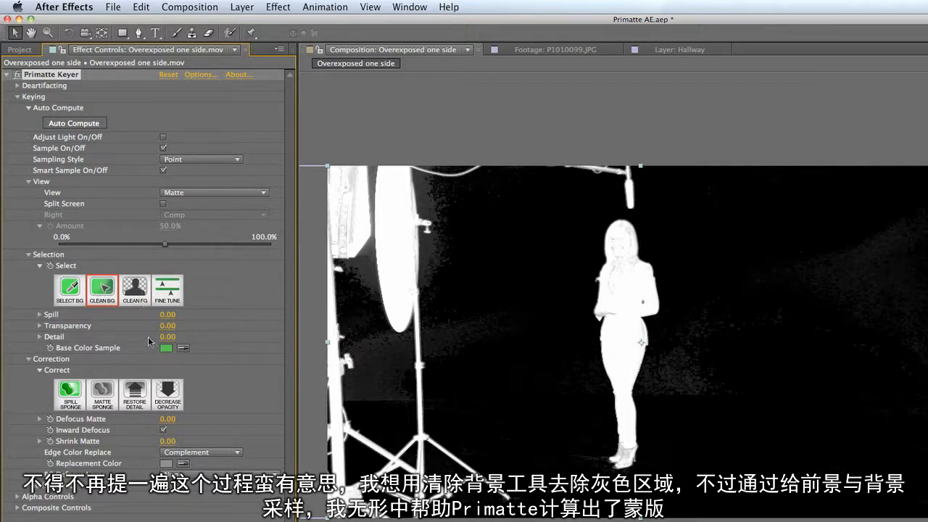
# - Sample the grey spots on the standing woman's face, jacket and waist with the Matte Sponge to make her matte solid white
pyautogui.click(136, 300)
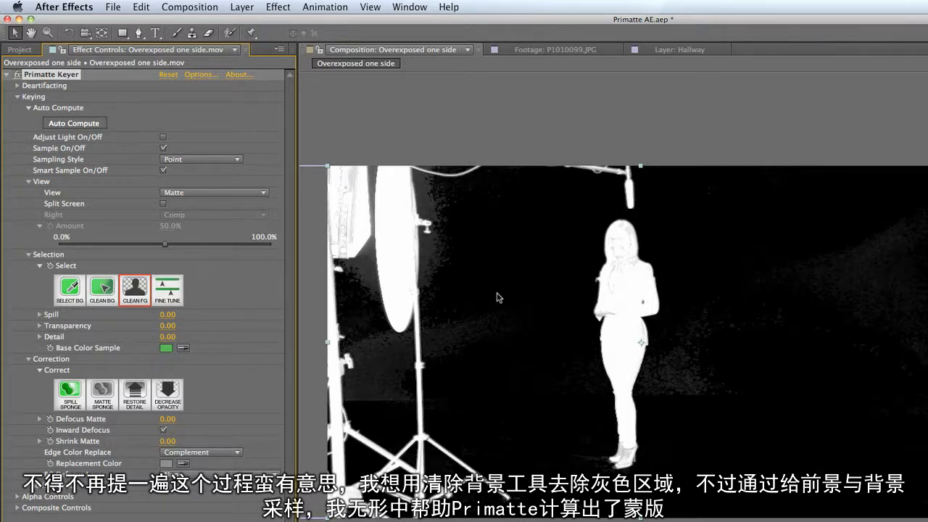
pyautogui.click(169, 294)
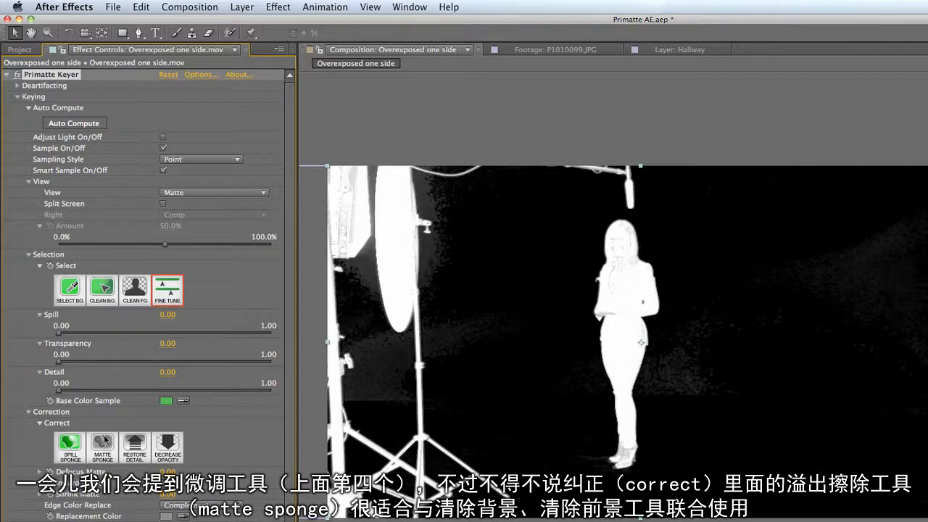
pyautogui.click(135, 292)
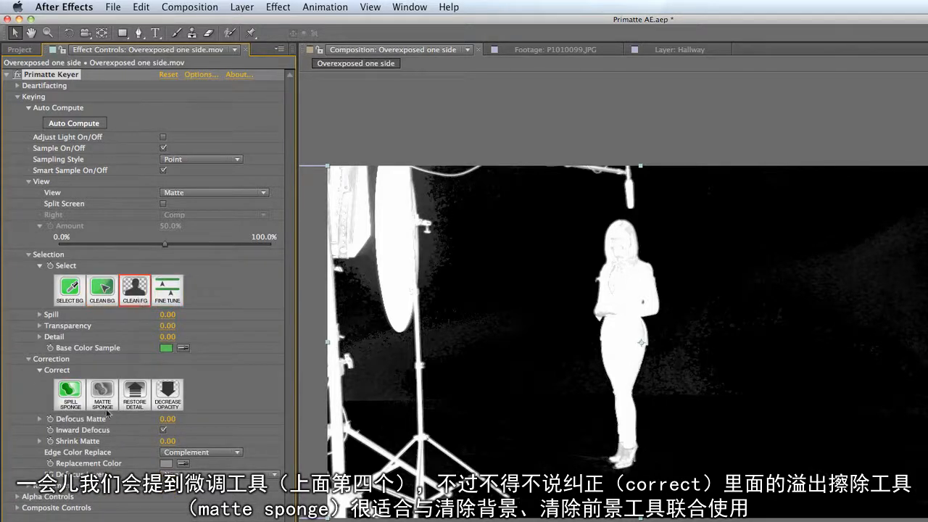
pyautogui.click(107, 412)
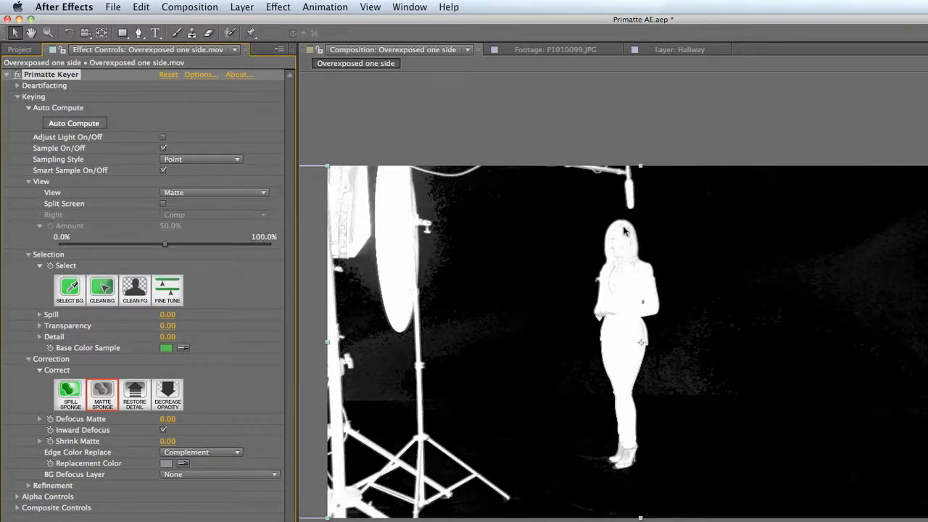
pyautogui.click(626, 257)
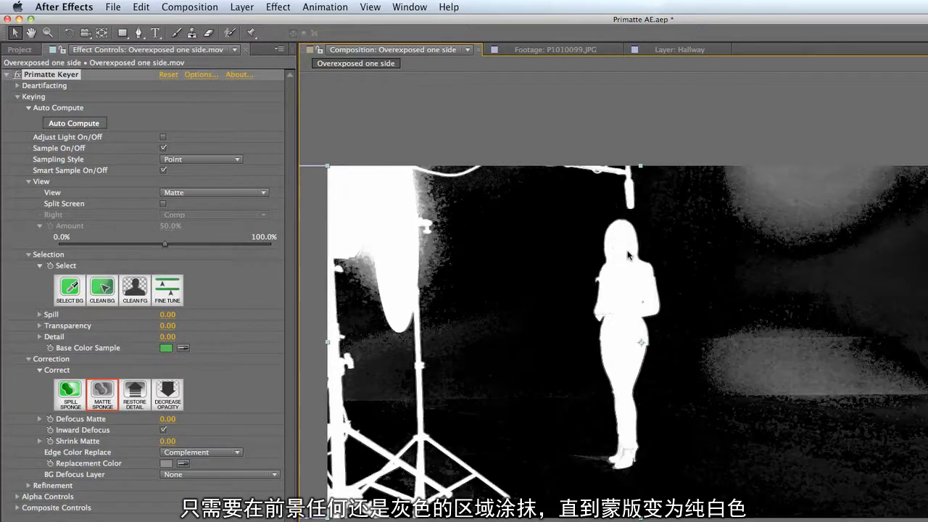
pyautogui.moveTo(611, 319); pyautogui.dragTo(615, 324)
pyautogui.moveTo(617, 274); pyautogui.dragTo(614, 301)
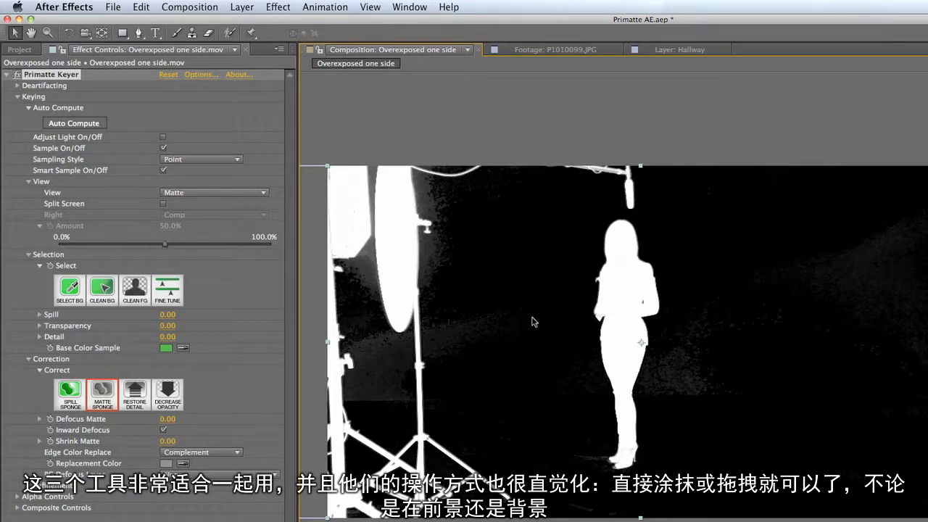
# - Set the View to Comp and draw a closed ten-point garbage mask around the standing woman with the Pen tool
pyautogui.click(194, 194)
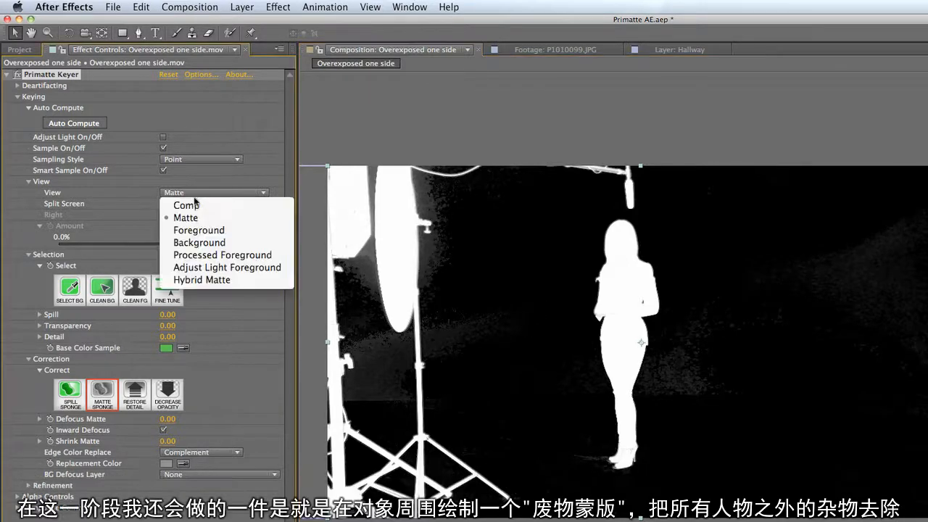
pyautogui.click(195, 205)
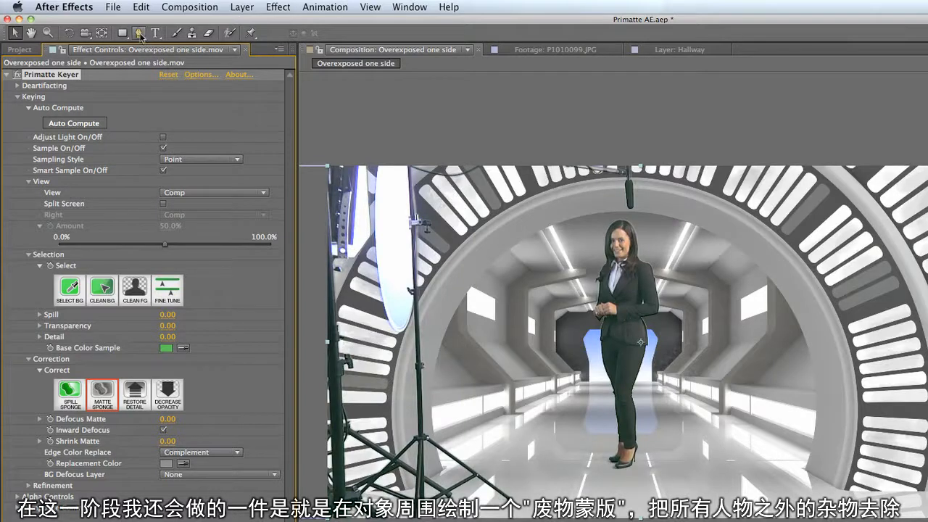
pyautogui.click(139, 33)
pyautogui.click(577, 227)
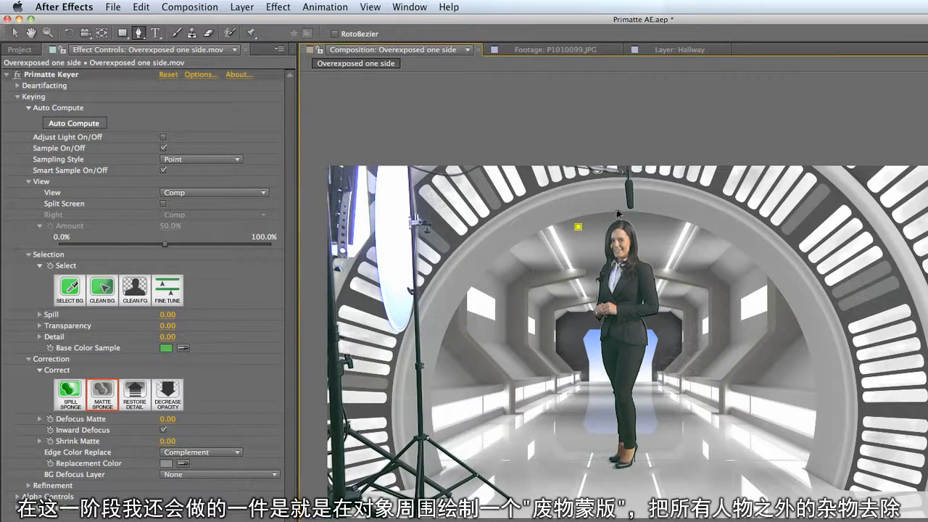
pyautogui.click(615, 206)
pyautogui.click(675, 232)
pyautogui.click(716, 316)
pyautogui.click(707, 407)
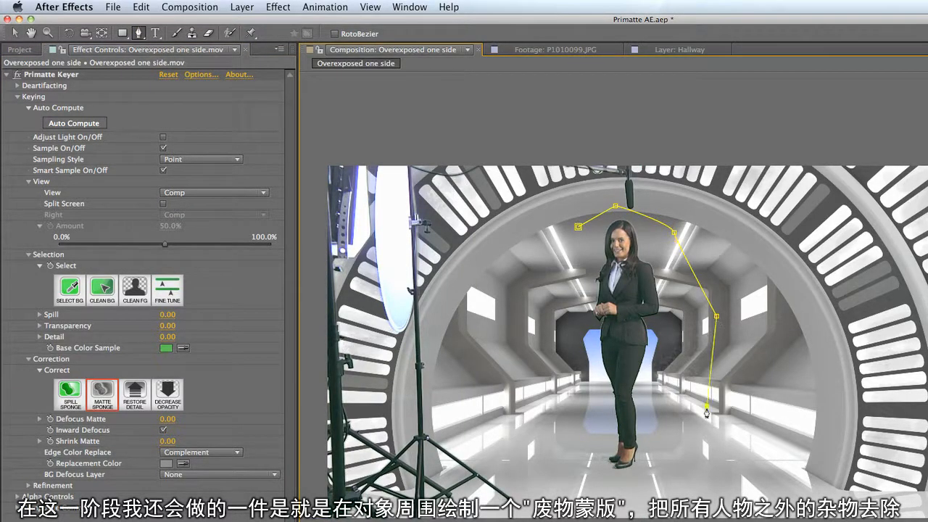
pyautogui.click(672, 453)
pyautogui.click(645, 496)
pyautogui.click(534, 468)
pyautogui.click(549, 363)
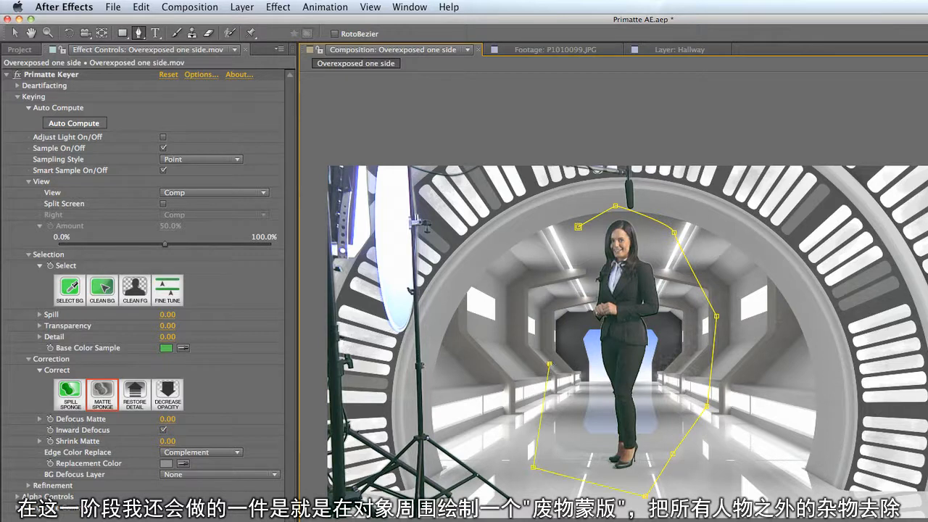
pyautogui.click(536, 279)
pyautogui.click(578, 227)
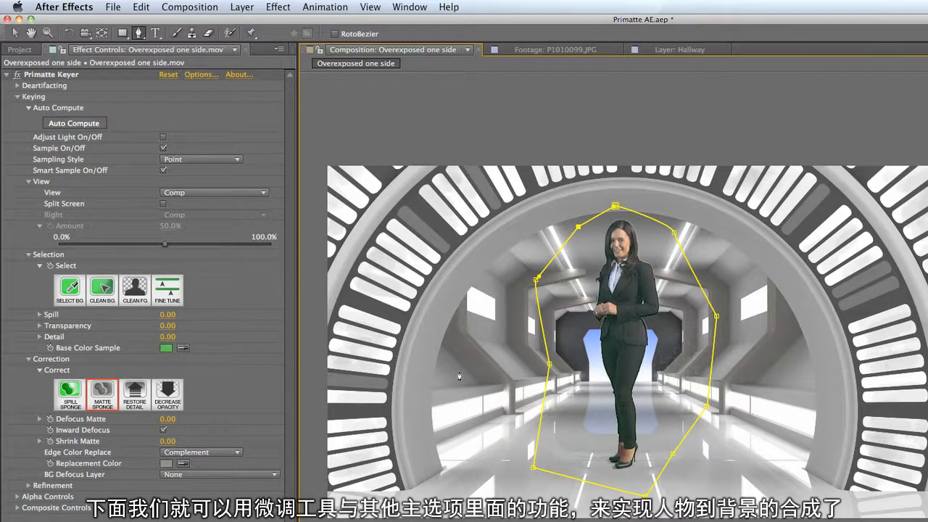
# - Reset the Primatte Keyer effect and delete the garbage mask around the standing woman
pyautogui.click(14, 32)
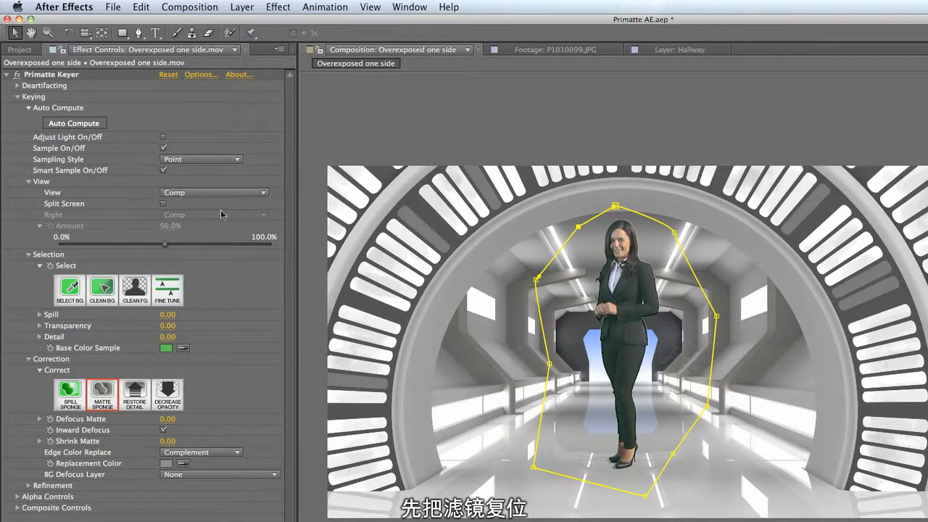
pyautogui.click(166, 75)
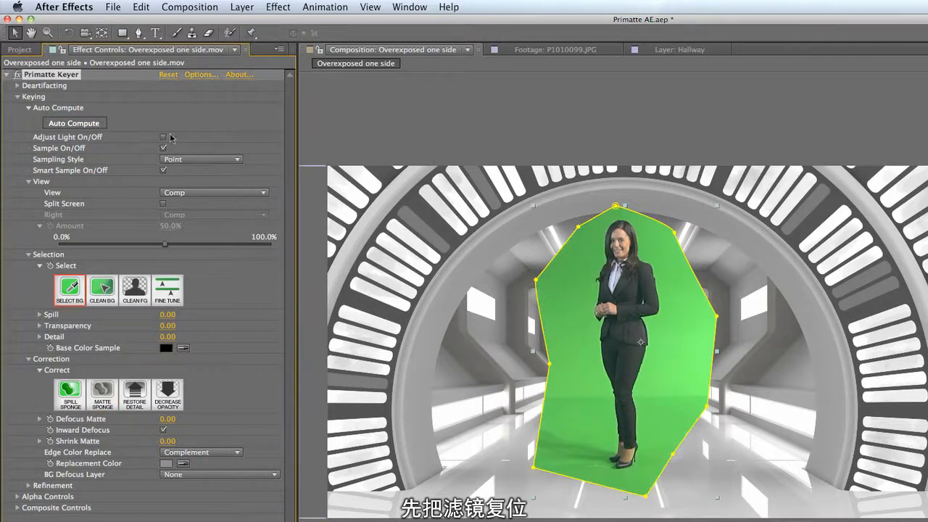
pyautogui.click(185, 521)
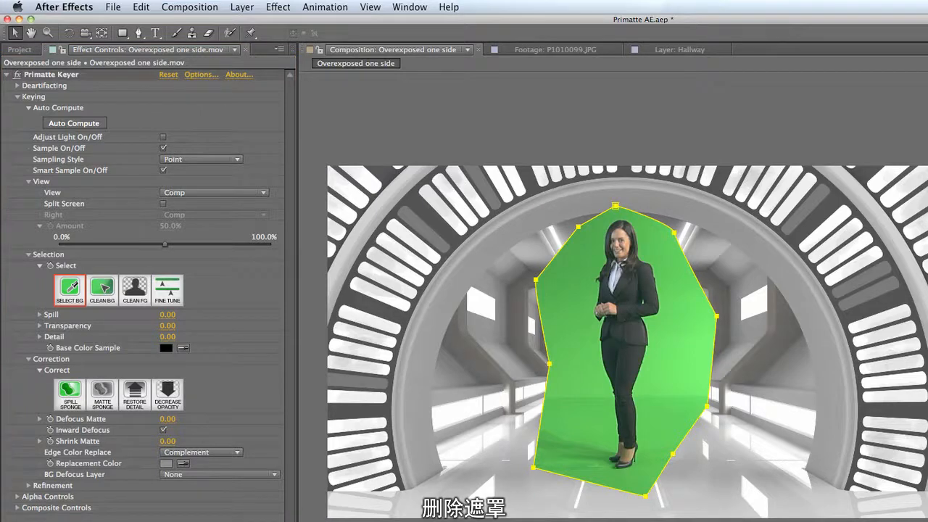
pyautogui.press('Delete')
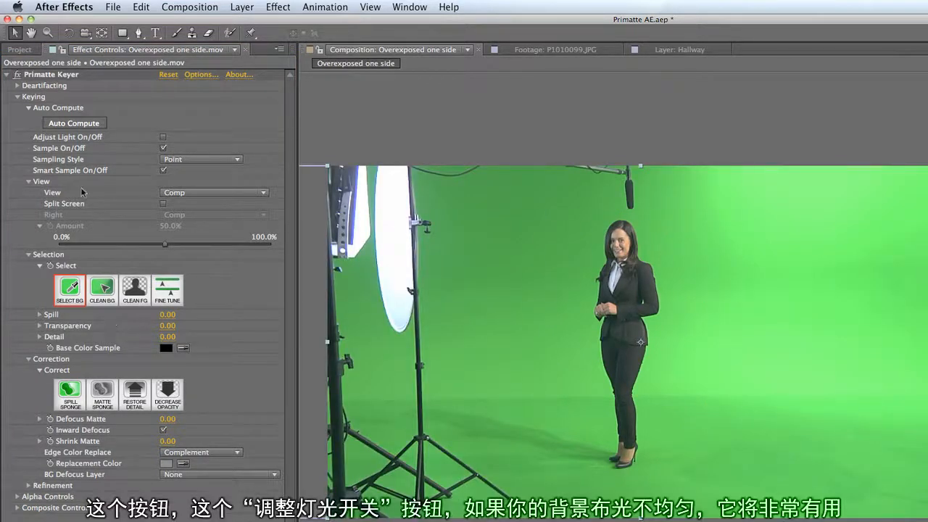
# - Turn on Adjust Light, sample the green wall beside the woman's head with Select BG, and set the View to Matte
pyautogui.click(163, 137)
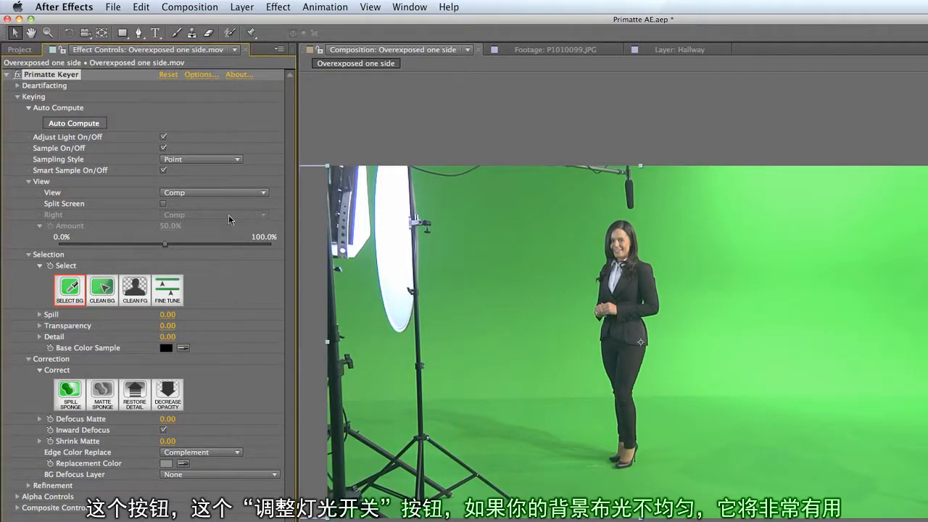
pyautogui.click(163, 138)
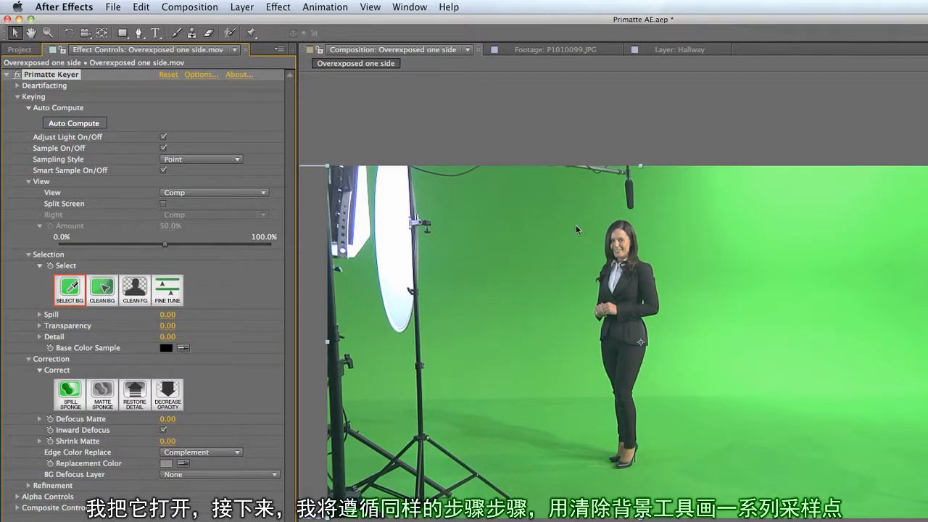
pyautogui.moveTo(595, 211); pyautogui.dragTo(585, 220)
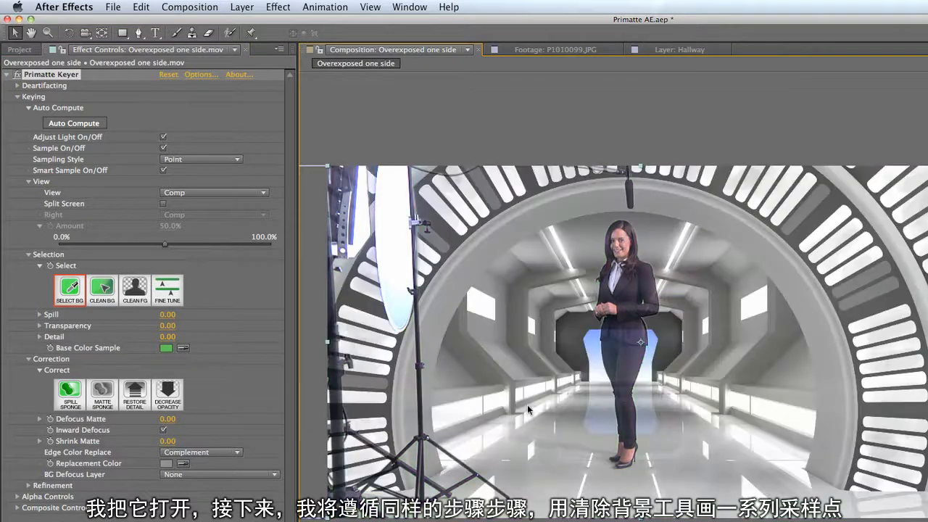
pyautogui.click(233, 194)
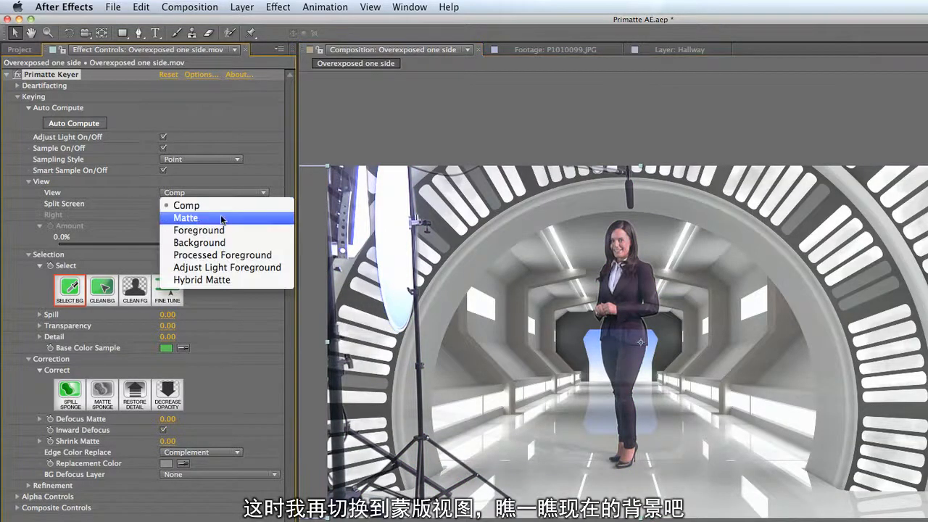
pyautogui.click(226, 216)
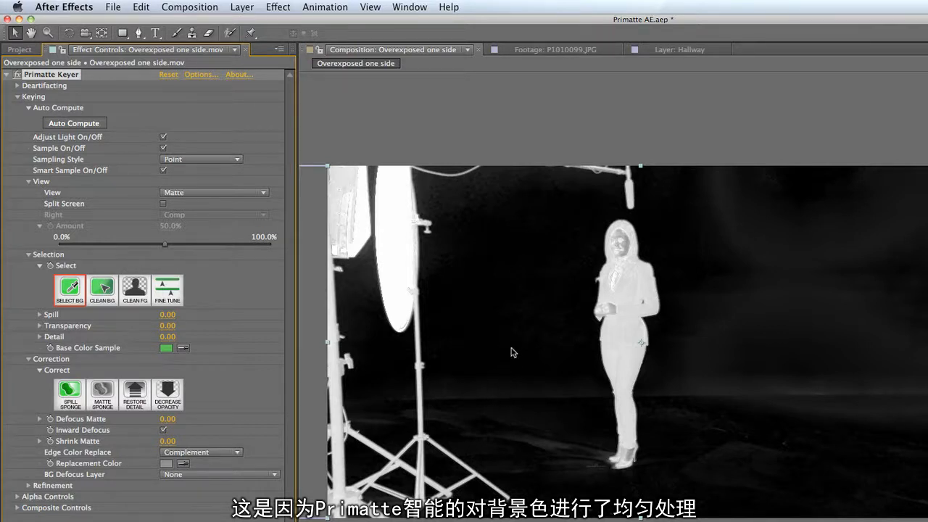
# - Compare the background of the matte with Adjust Light off and on several times, leaving Adjust Light on
pyautogui.click(162, 138)
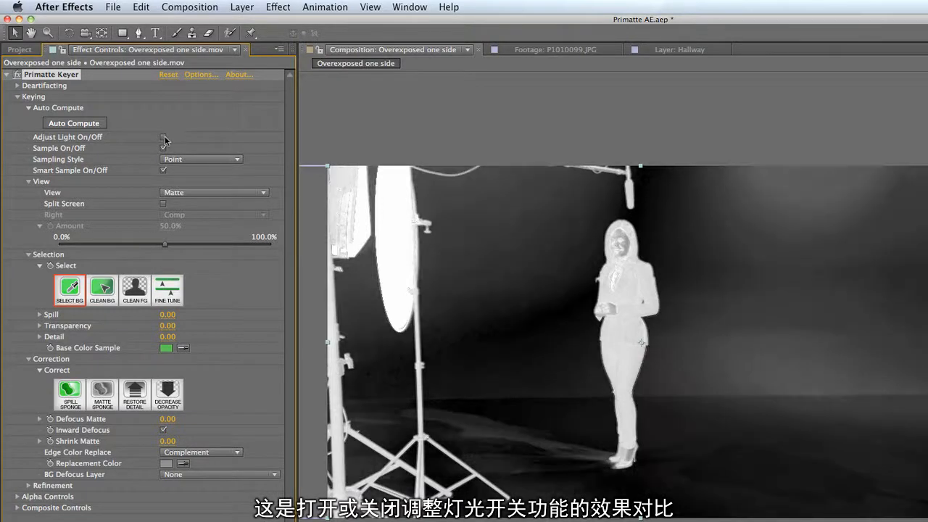
pyautogui.click(162, 139)
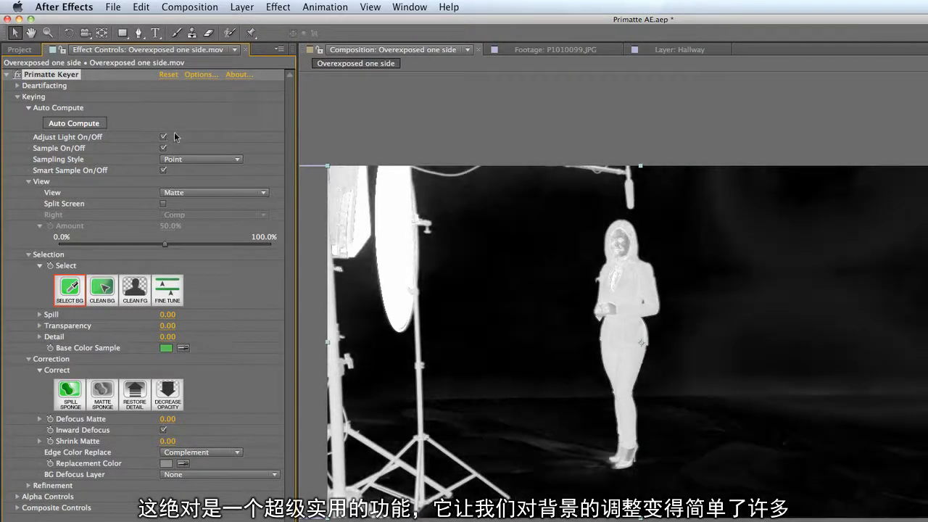
pyautogui.click(164, 138)
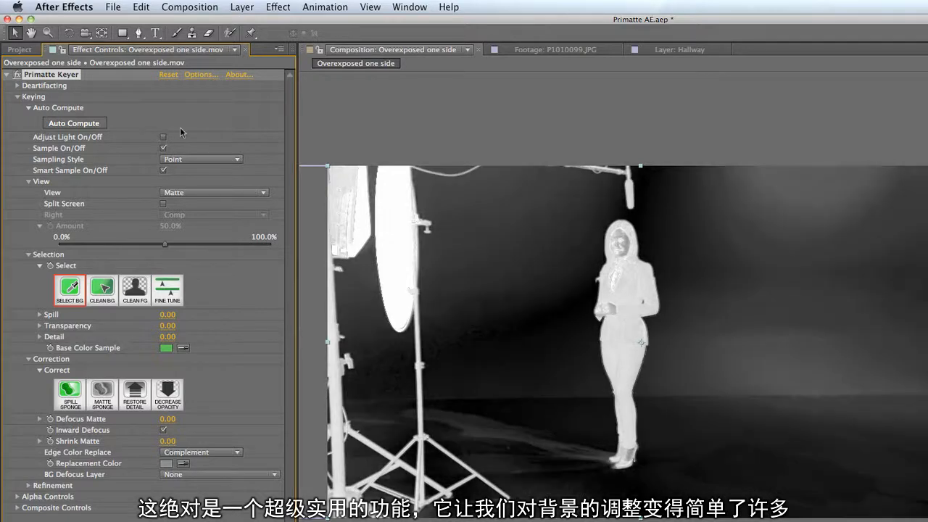
pyautogui.click(163, 137)
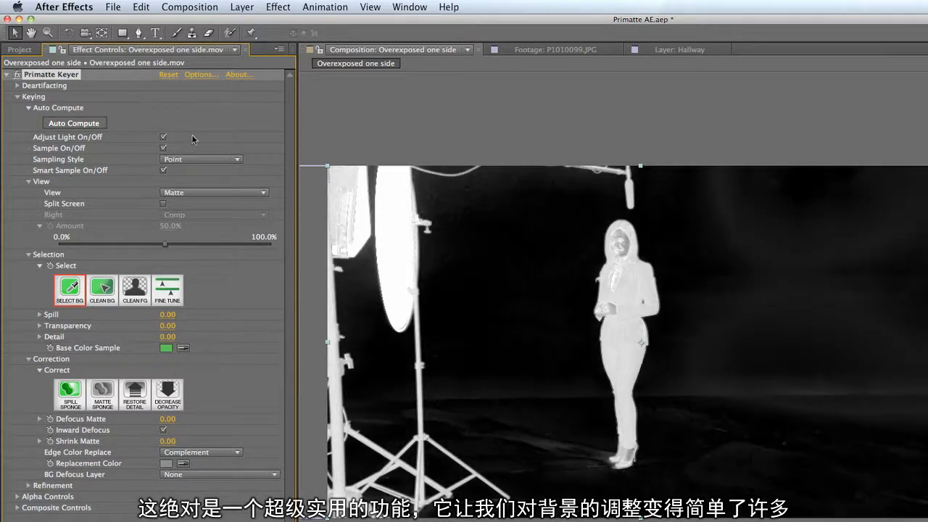
pyautogui.click(163, 138)
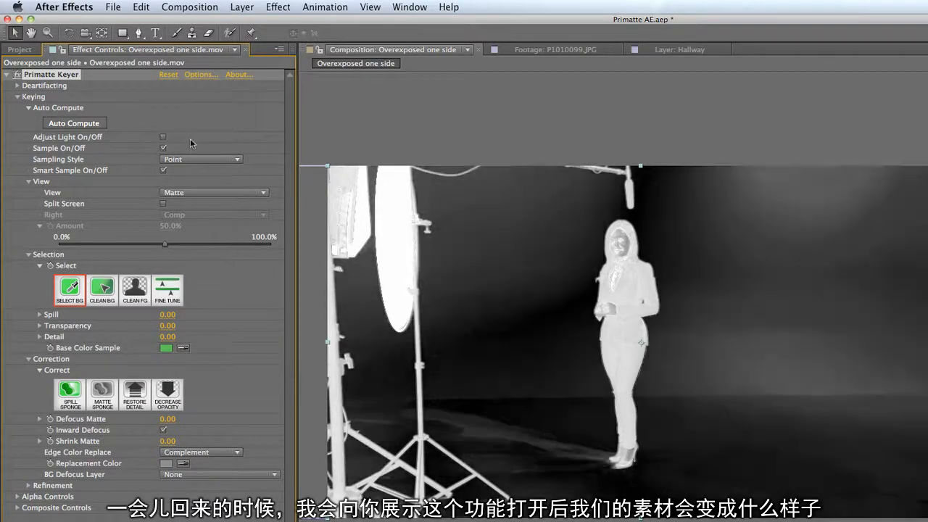
pyautogui.click(163, 137)
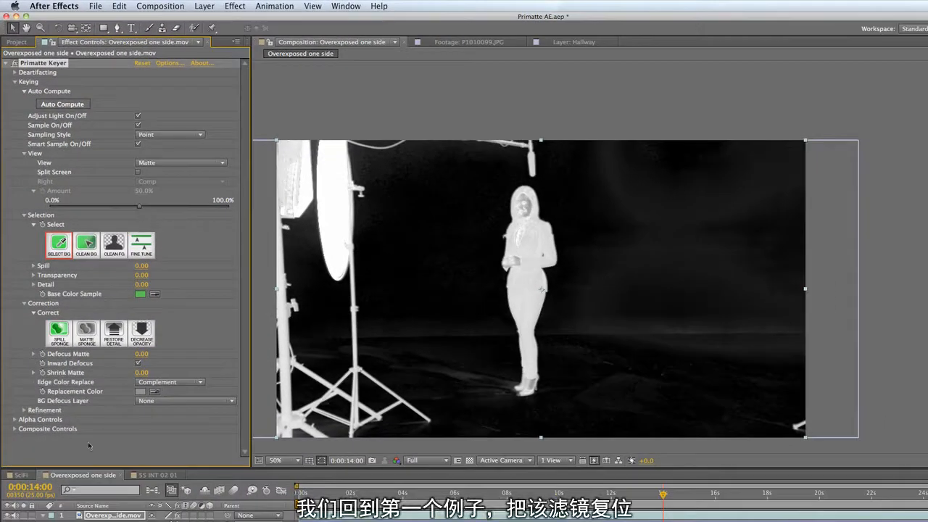
# - Switch to the SciFi composition, reset Primatte Keyer on the Green Screen layer, and key it with Auto Compute
pyautogui.click(24, 475)
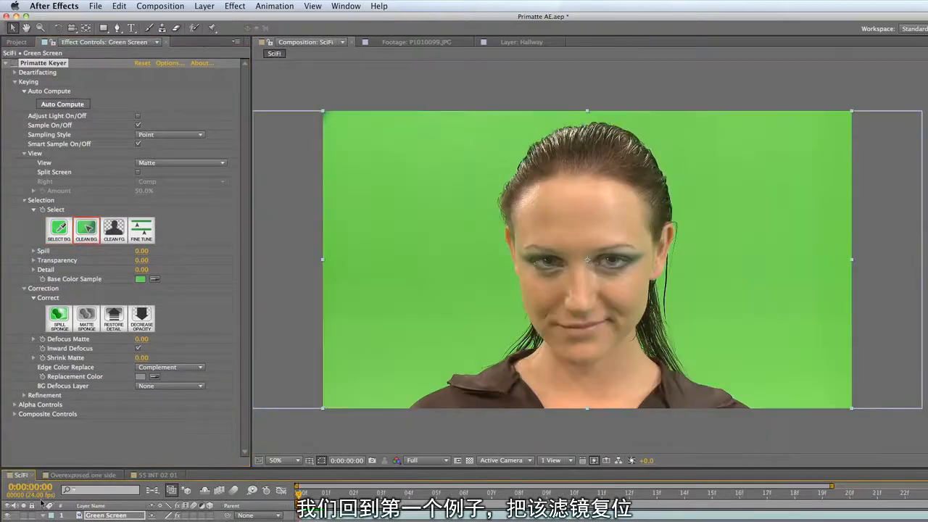
pyautogui.click(142, 64)
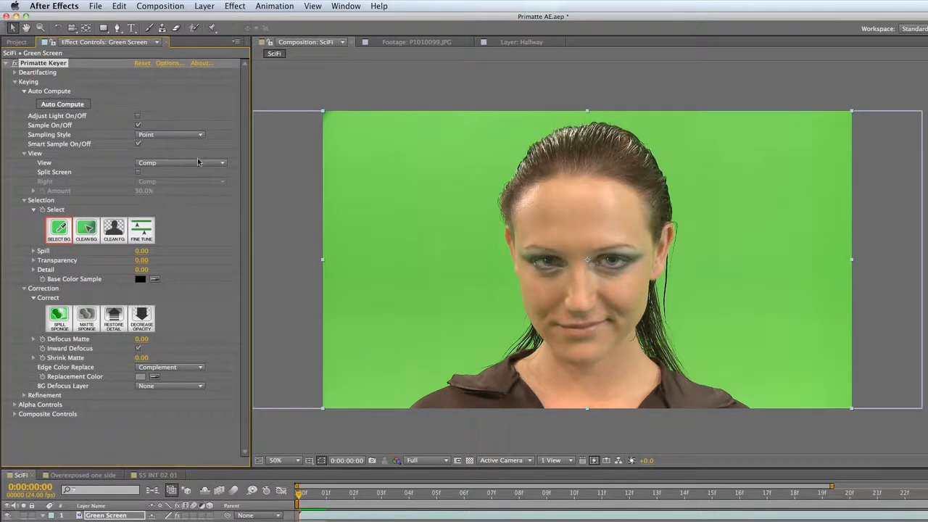
pyautogui.click(84, 105)
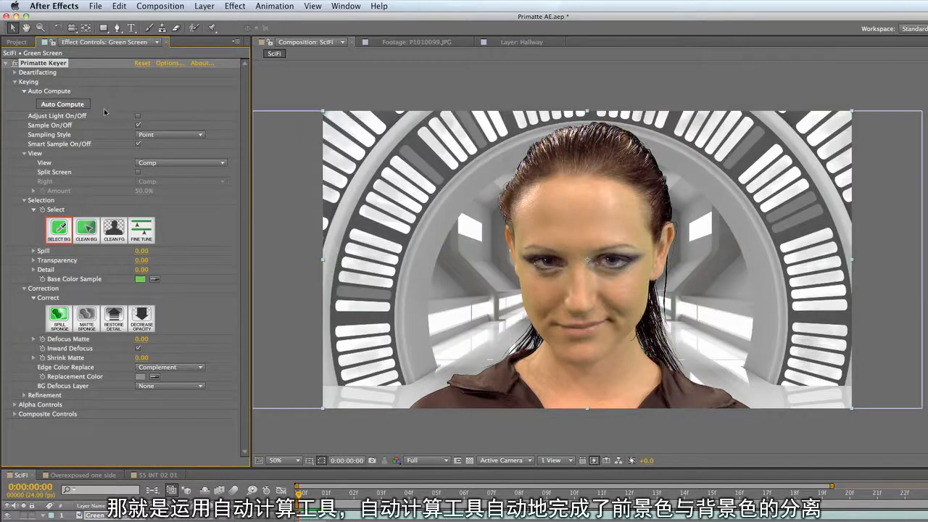
# - Inspect the close-up's key at 100%, set the View to Matte, and expand the Refinement controls
pyautogui.click(298, 464)
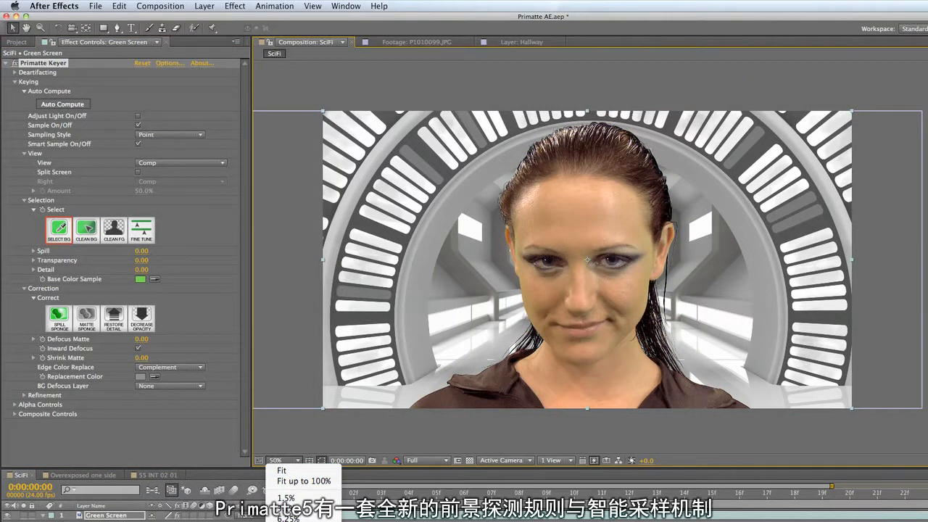
pyautogui.click(290, 521)
pyautogui.press('space')
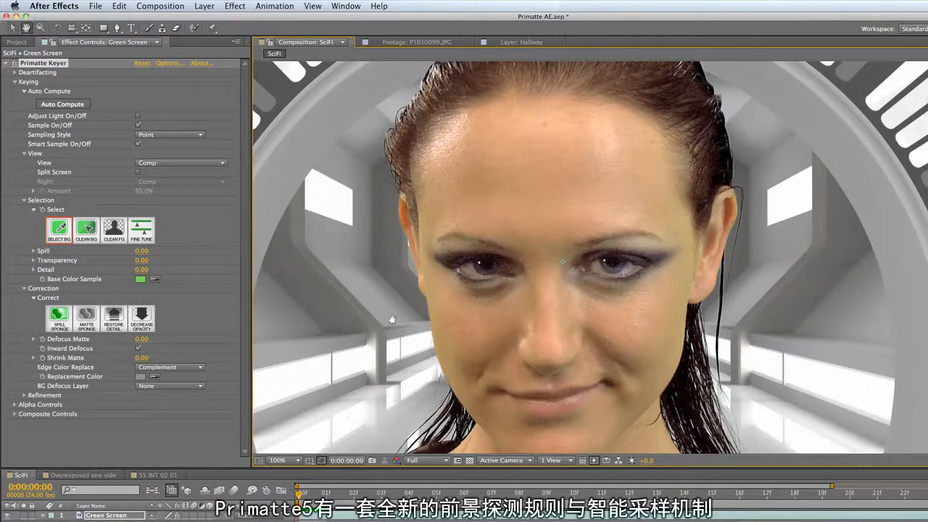
pyautogui.moveTo(389, 319); pyautogui.dragTo(419, 283)
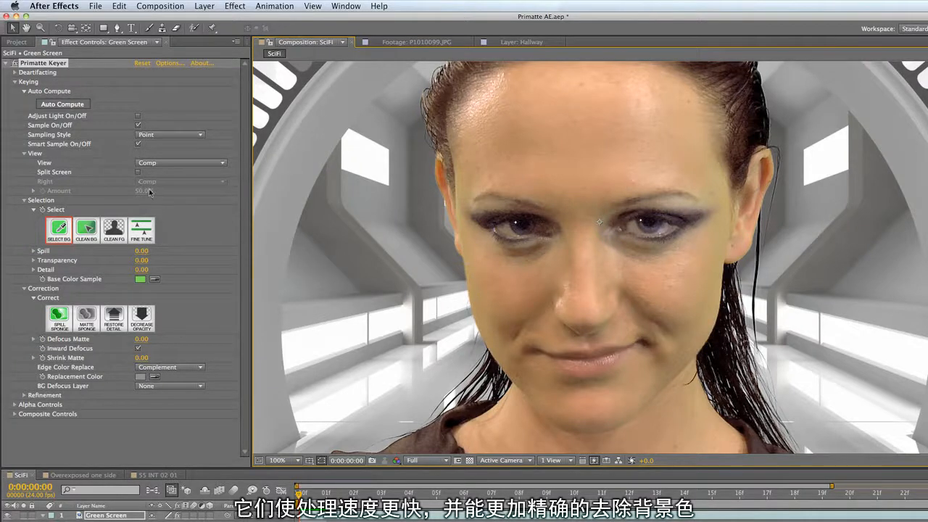
pyautogui.click(190, 165)
pyautogui.click(185, 180)
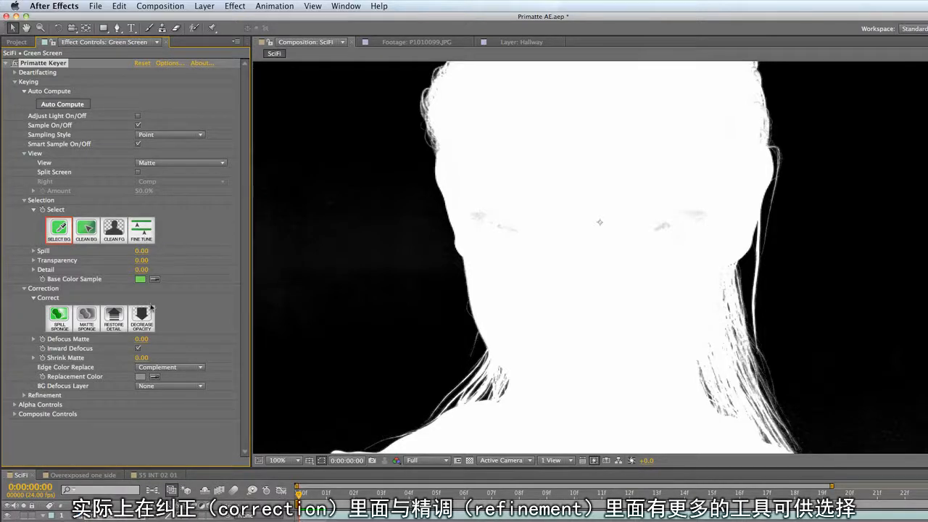
pyautogui.click(24, 395)
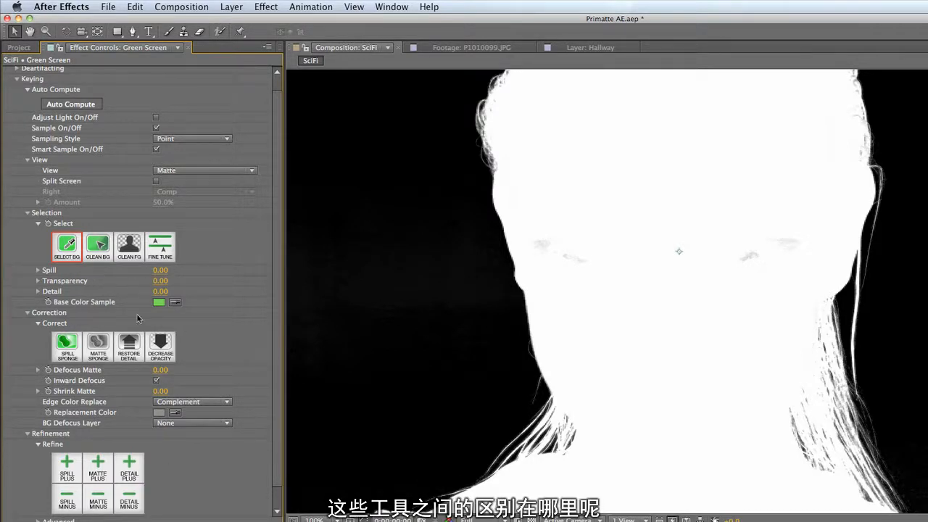
# - Clean the grey semi-transparent pixels around the woman's eye in the matte with the Matte Sponge
pyautogui.click(163, 254)
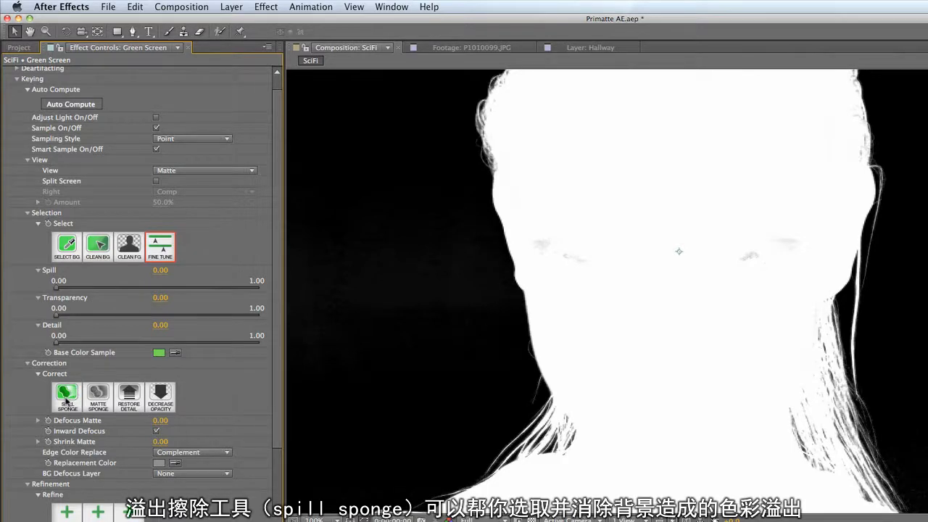
pyautogui.click(99, 404)
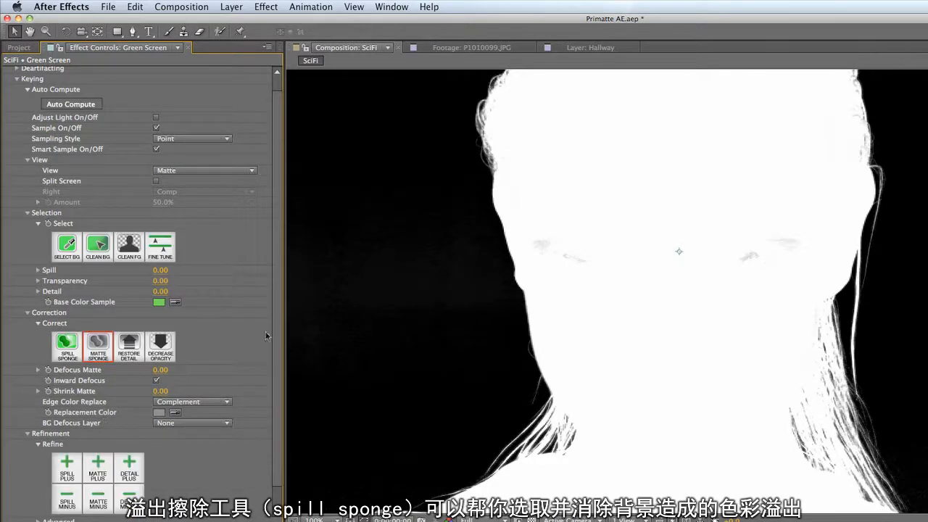
pyautogui.click(69, 345)
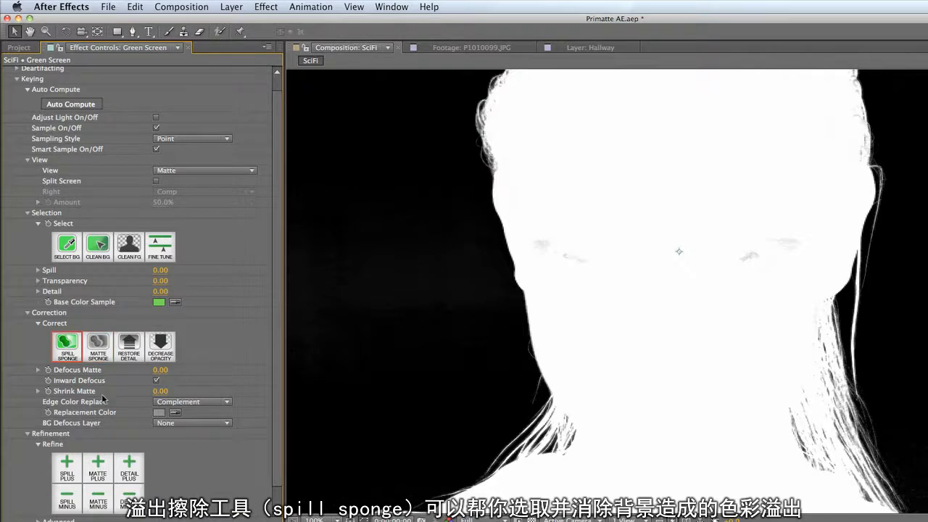
pyautogui.click(99, 351)
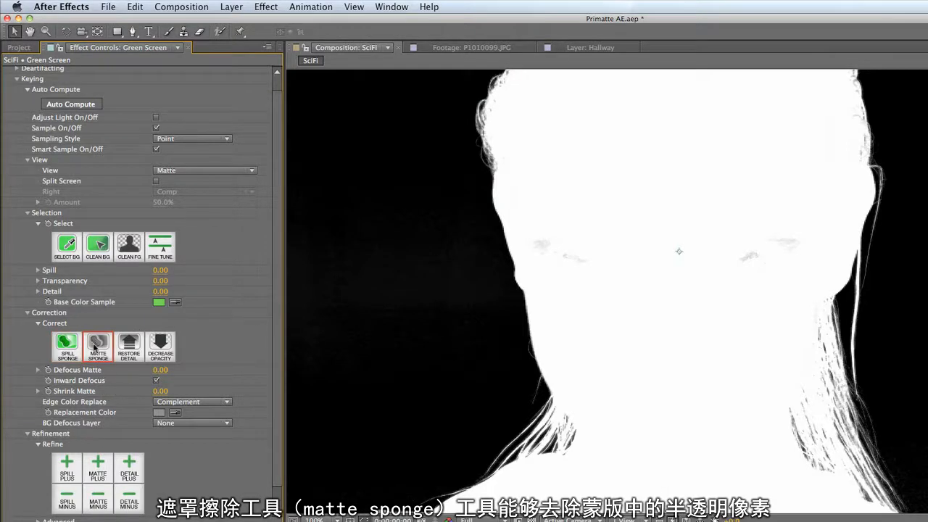
pyautogui.click(537, 251)
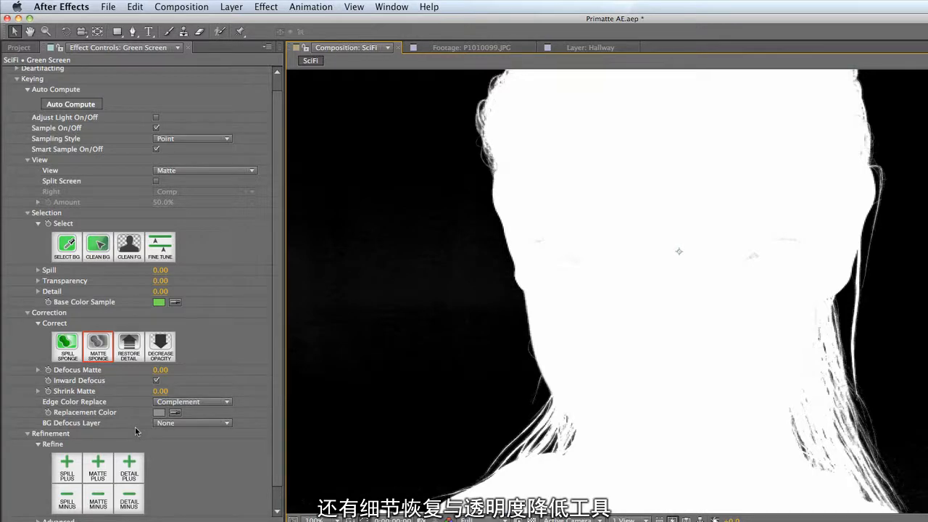
# - Check the eyes in the Comp view, return the View to Matte, and sample the remaining grey eye area with the Matte Sponge
pyautogui.click(133, 358)
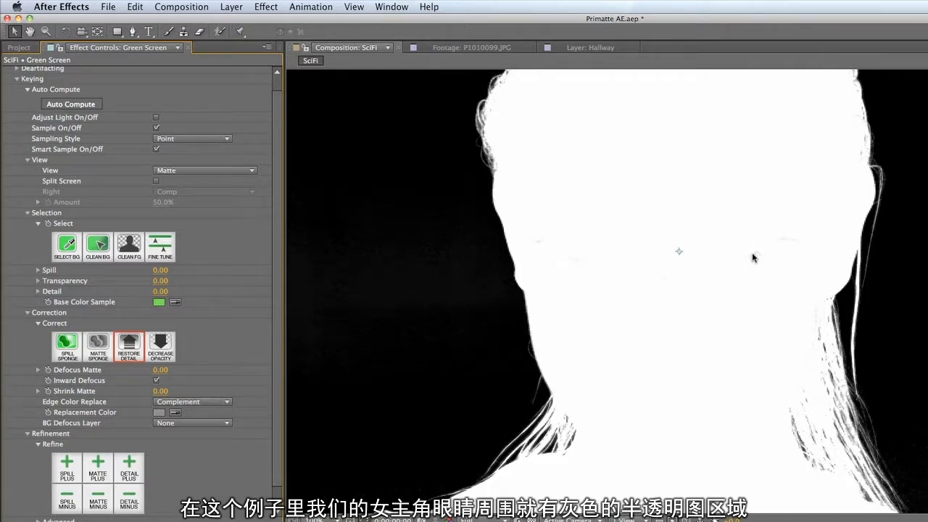
pyautogui.click(180, 172)
pyautogui.click(180, 183)
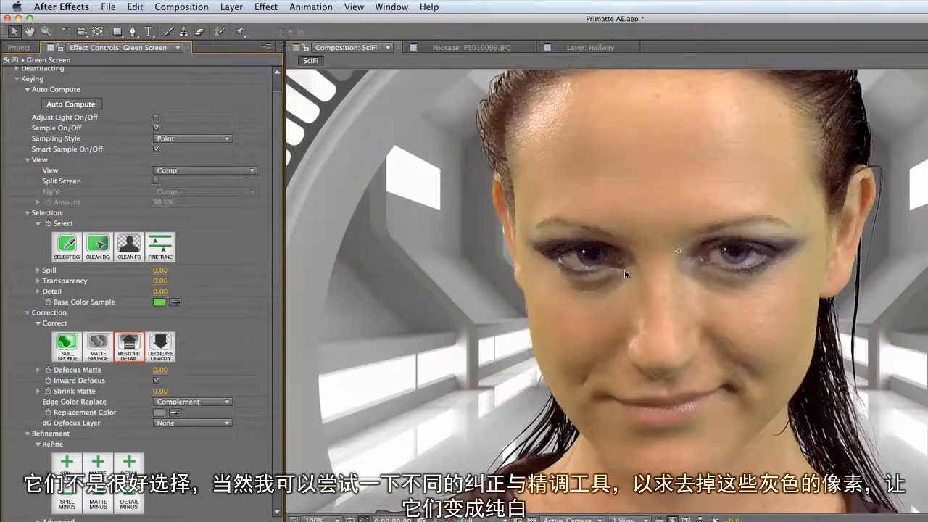
pyautogui.click(198, 172)
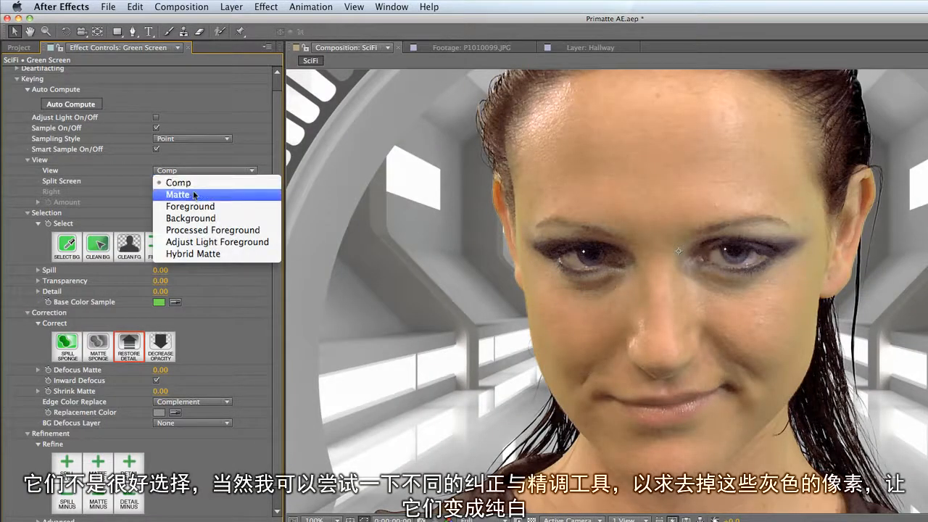
pyautogui.click(190, 196)
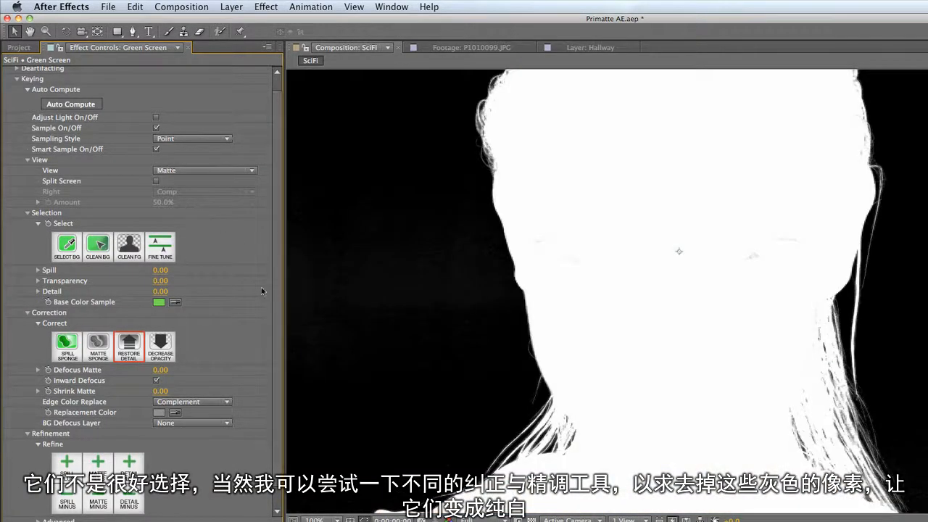
pyautogui.click(101, 355)
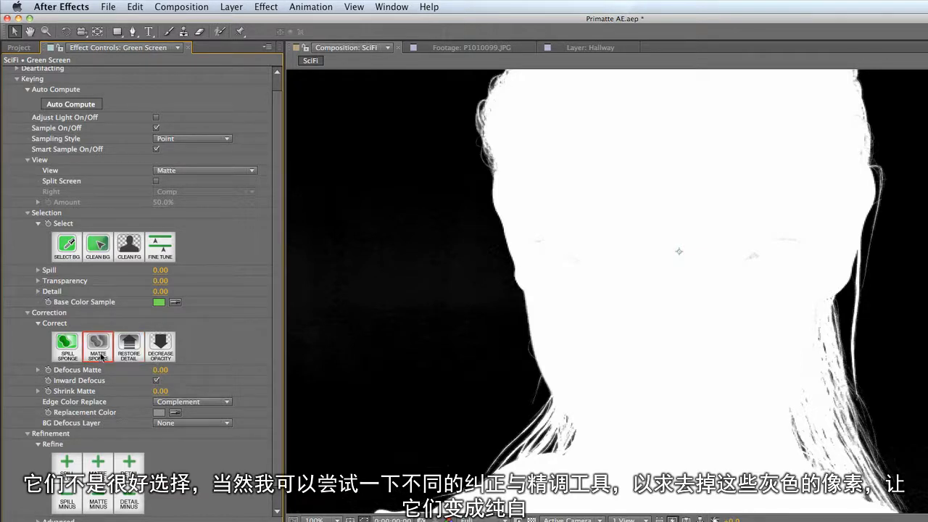
pyautogui.click(751, 256)
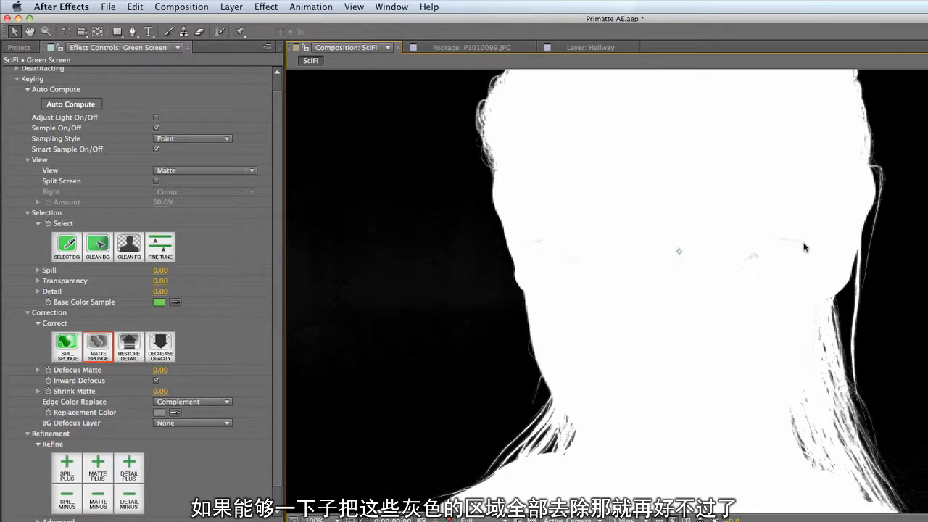
# - Collapse Keying, expand the Alpha Cleaner under Alpha Controls, and look through its Cleaning Mode options without changing the mode
pyautogui.click(17, 80)
pyautogui.click(17, 103)
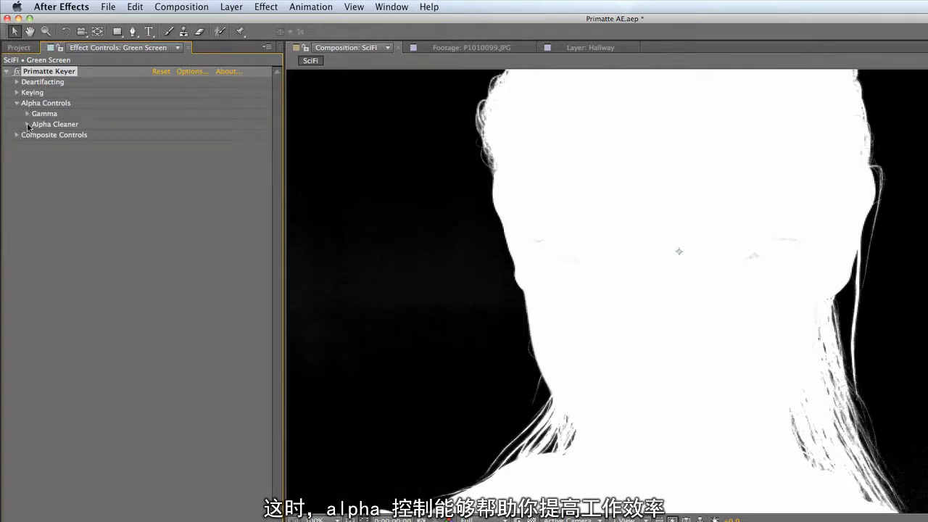
pyautogui.click(27, 124)
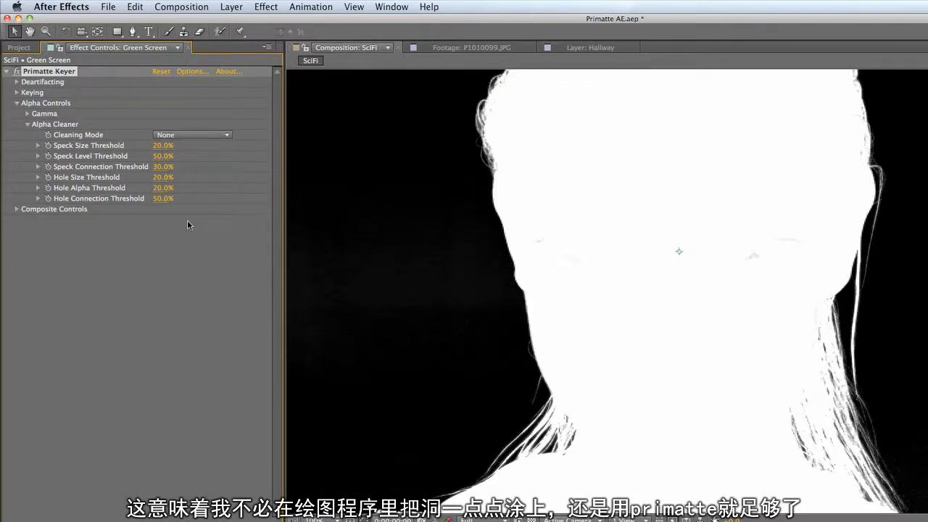
pyautogui.click(224, 135)
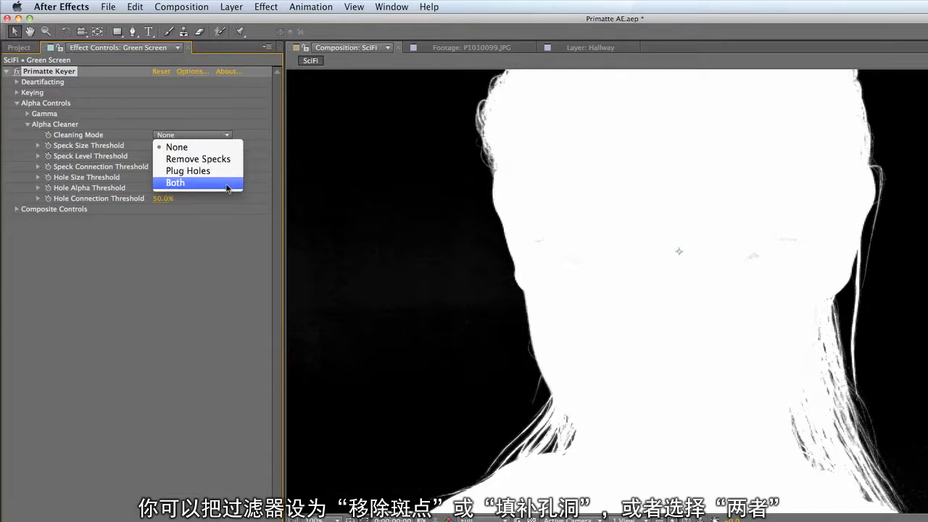
pyautogui.click(168, 250)
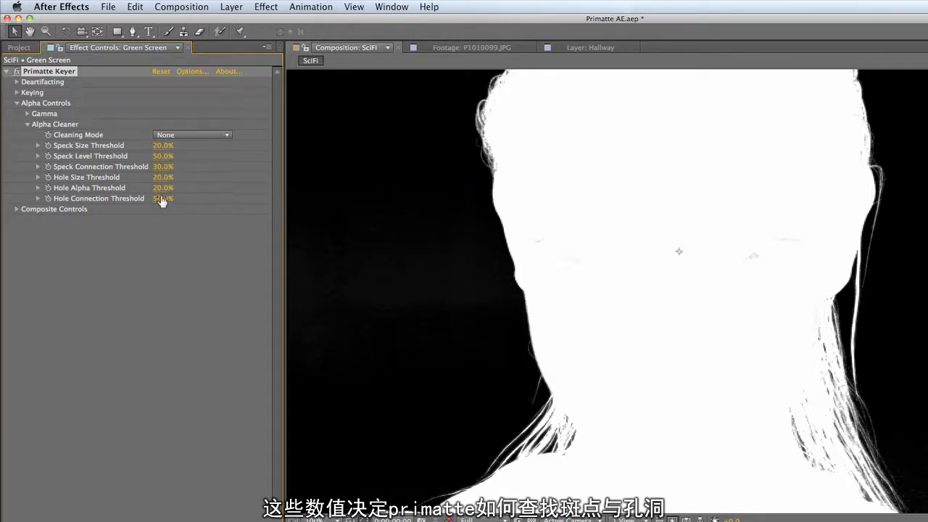
# - Expand the Alpha Controls' Gamma settings, try a matte Gamma of 3.00 in the histogram, and bring it back to about 1
pyautogui.click(28, 114)
pyautogui.click(37, 204)
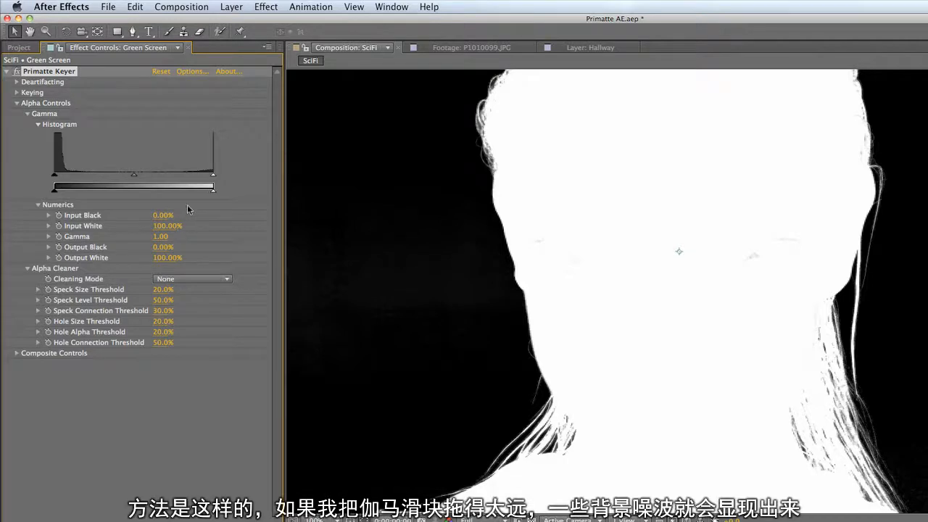
pyautogui.click(134, 177)
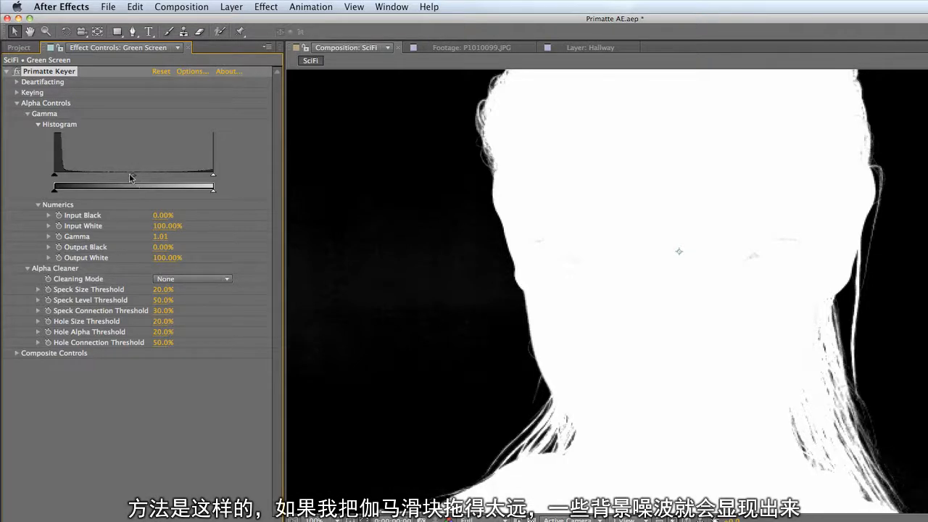
pyautogui.moveTo(134, 176); pyautogui.dragTo(71, 181)
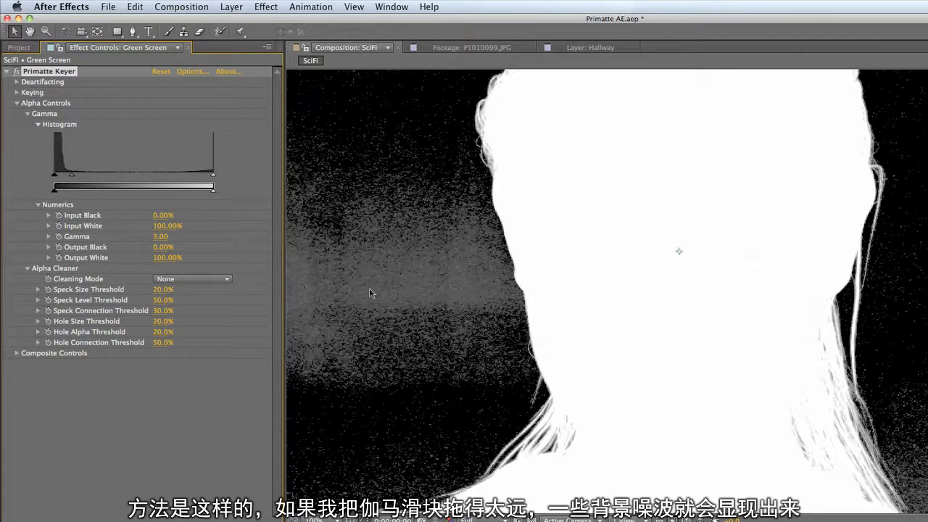
pyautogui.moveTo(73, 179); pyautogui.dragTo(134, 176)
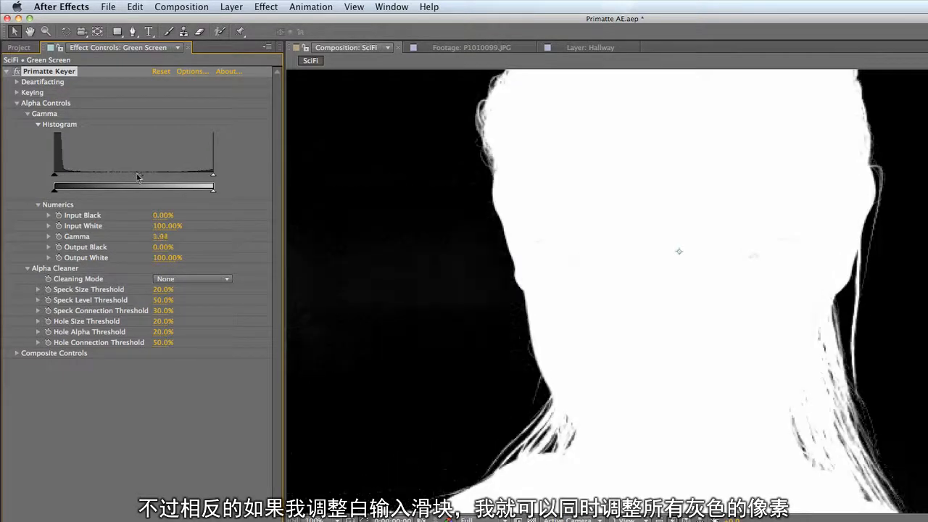
# - Turn the remaining grey matte pixels white by setting Input White to 81.18% and Gamma to 0.92
pyautogui.moveTo(212, 176); pyautogui.dragTo(186, 178)
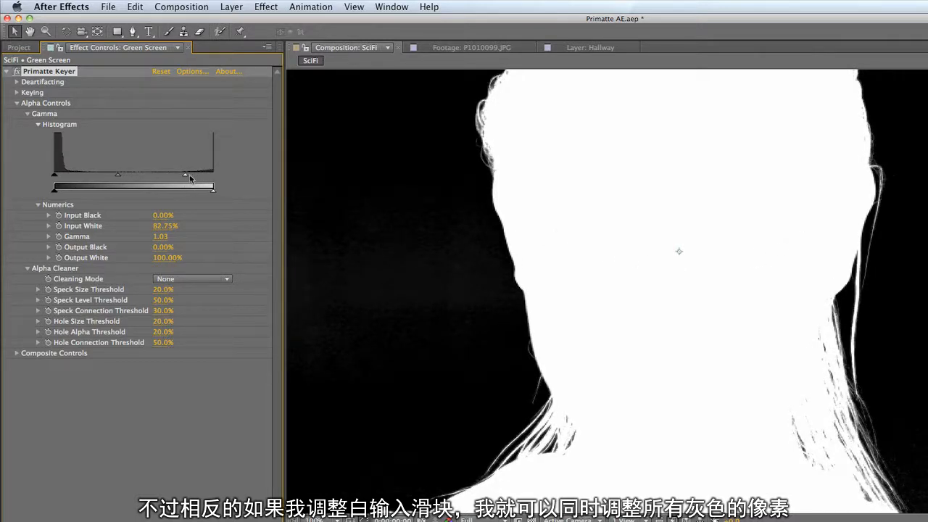
pyautogui.moveTo(190, 178)
pyautogui.mouseDown()
pyautogui.moveTo(205, 177)
pyautogui.moveTo(181, 178)
pyautogui.mouseUp()
pyautogui.moveTo(116, 177); pyautogui.dragTo(186, 185)
pyautogui.moveTo(114, 179)
pyautogui.mouseDown()
pyautogui.moveTo(93, 178)
pyautogui.moveTo(127, 178)
pyautogui.moveTo(86, 179)
pyautogui.moveTo(128, 180)
pyautogui.mouseUp()
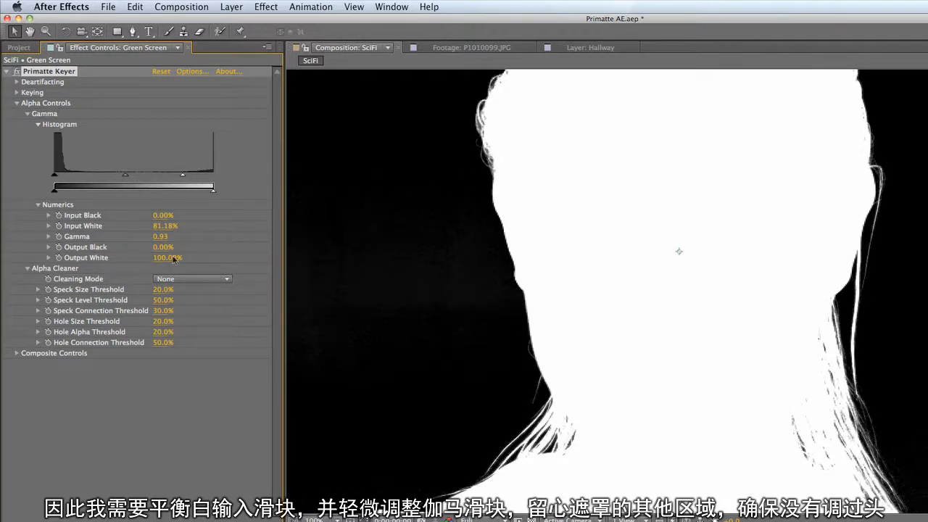
pyautogui.moveTo(125, 179)
pyautogui.mouseDown()
pyautogui.moveTo(113, 178)
pyautogui.moveTo(126, 179)
pyautogui.mouseUp()
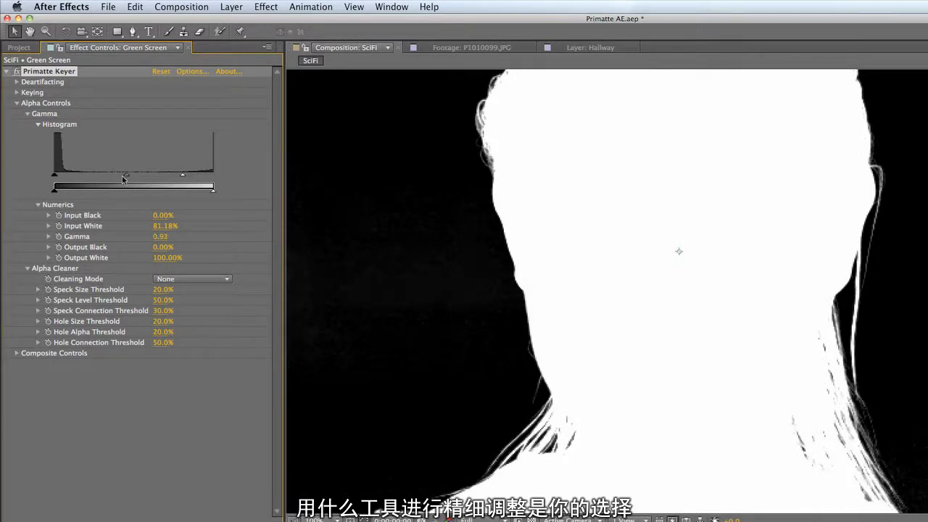
# - Expand the Keying controls, set the View to Comp, and choose the Spill Sponge
pyautogui.click(17, 92)
pyautogui.click(171, 171)
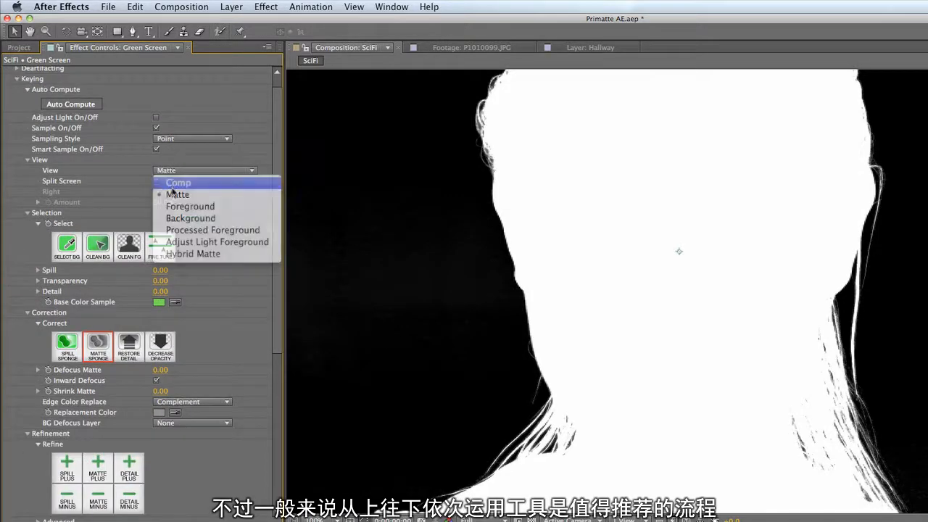
pyautogui.click(172, 187)
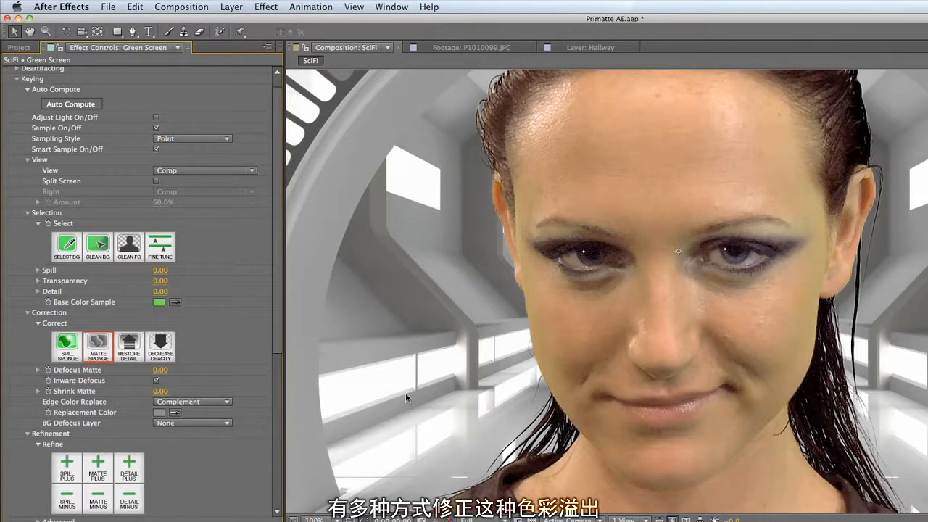
pyautogui.click(66, 346)
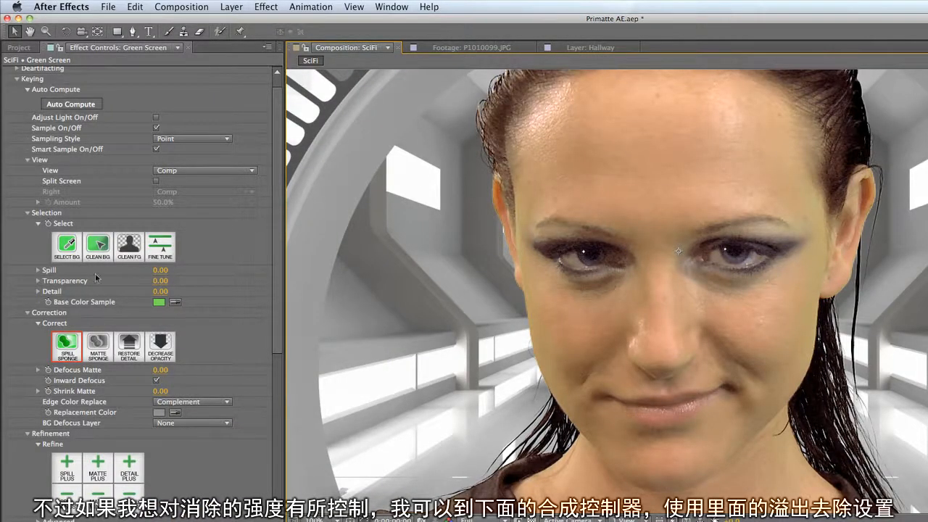
# - Enable Spill Killer in the Composite Controls with Color Mode Green, Range 49% and Strength 91%
pyautogui.click(17, 82)
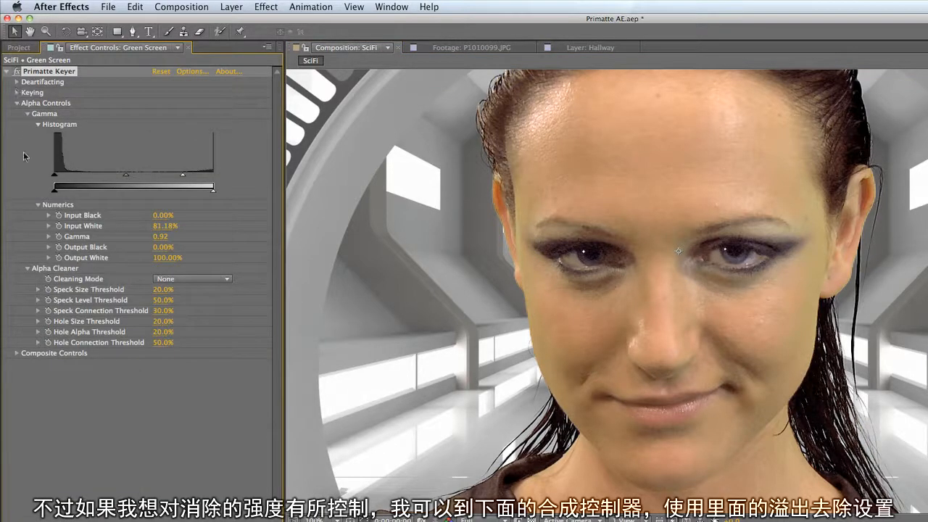
pyautogui.click(17, 103)
pyautogui.click(17, 114)
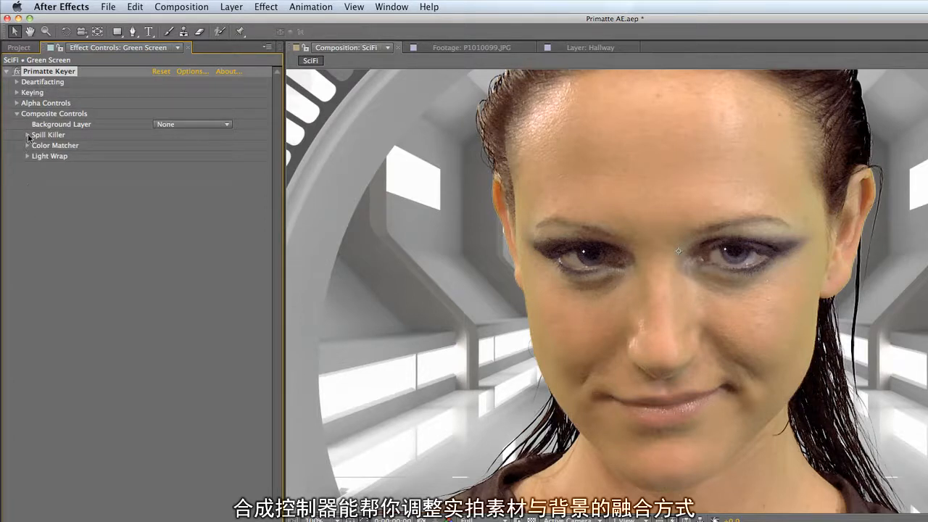
pyautogui.click(27, 135)
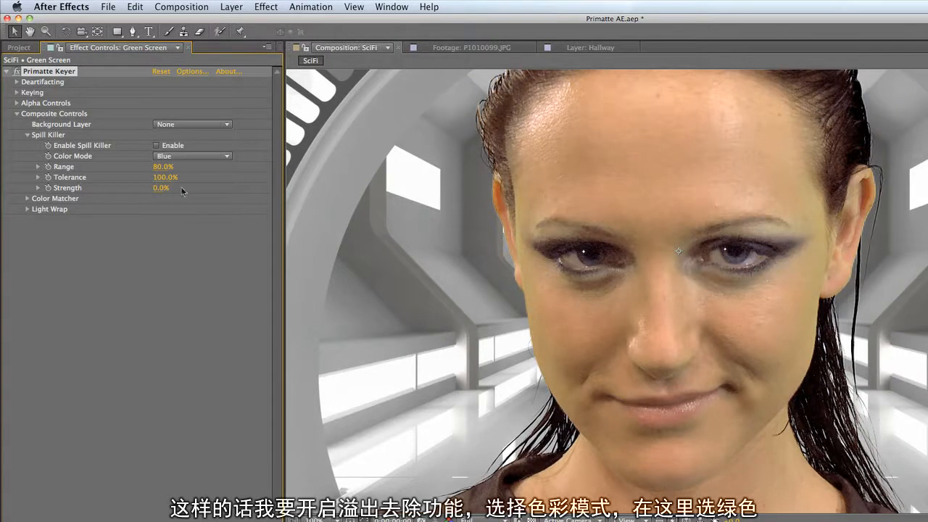
pyautogui.click(156, 145)
pyautogui.click(187, 161)
pyautogui.click(187, 200)
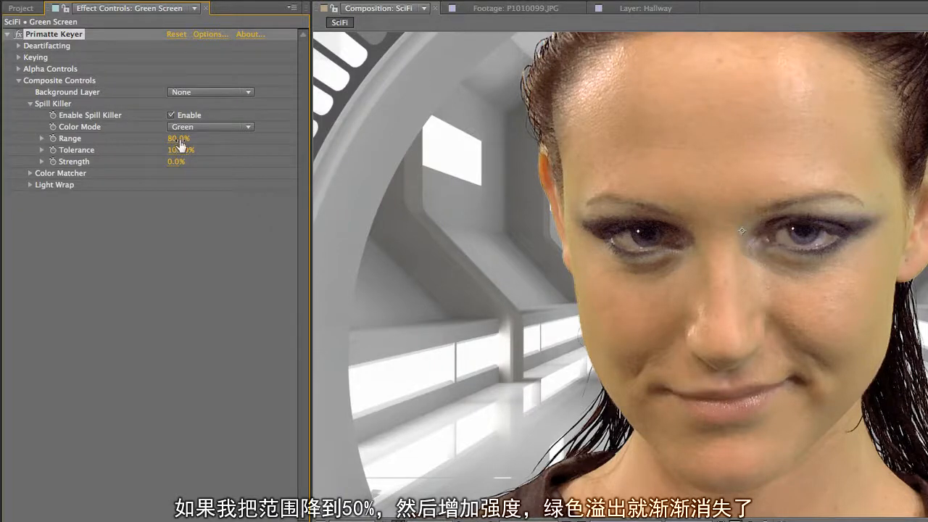
pyautogui.moveTo(181, 145); pyautogui.dragTo(231, 168)
pyautogui.moveTo(181, 165); pyautogui.dragTo(236, 167)
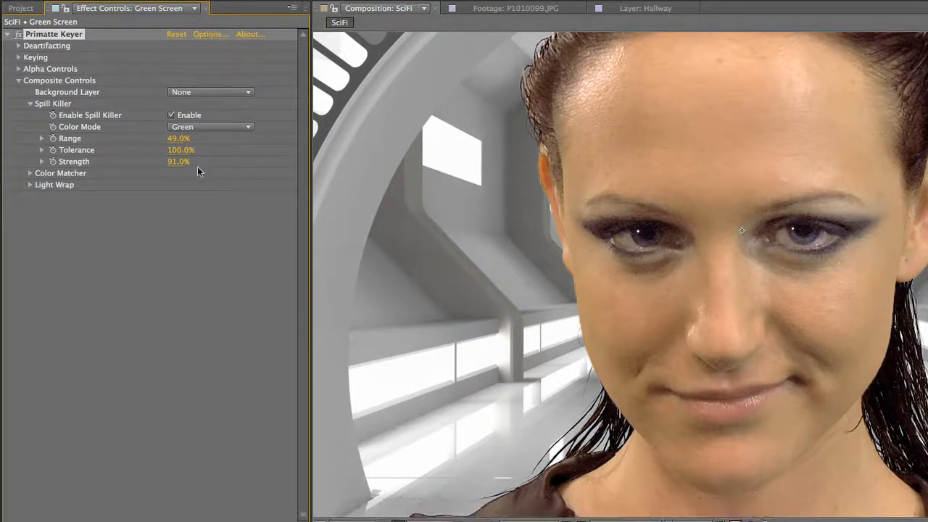
# - Set the Composite Controls' Background Layer to 2. Hallway and enable Light Wrap
pyautogui.click(29, 185)
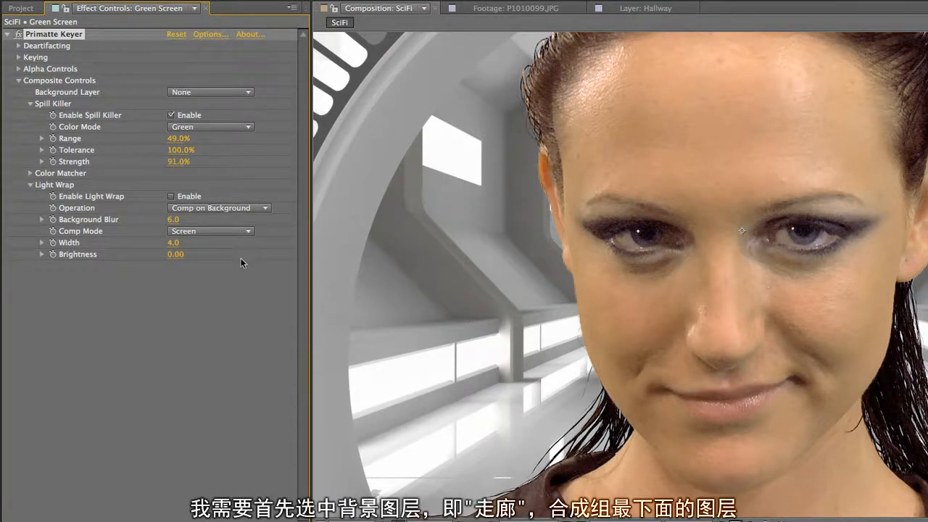
pyautogui.click(245, 92)
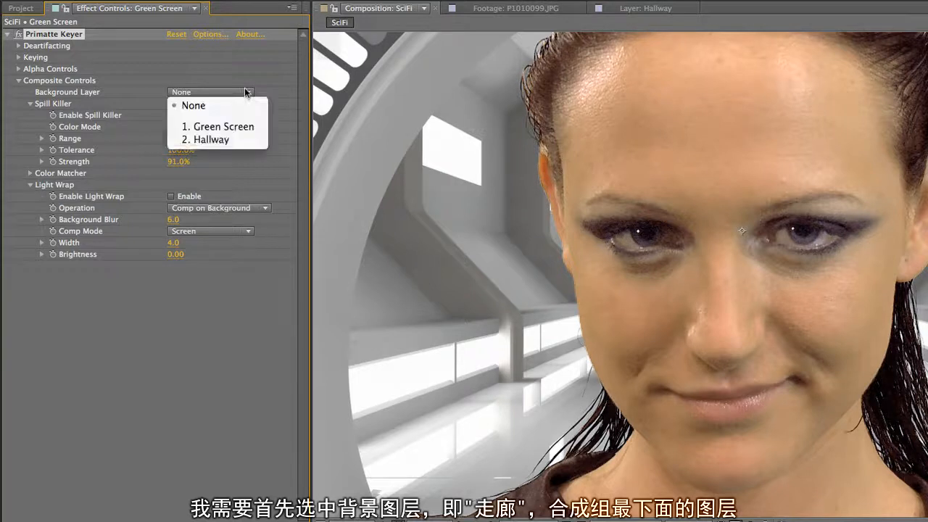
pyautogui.click(255, 144)
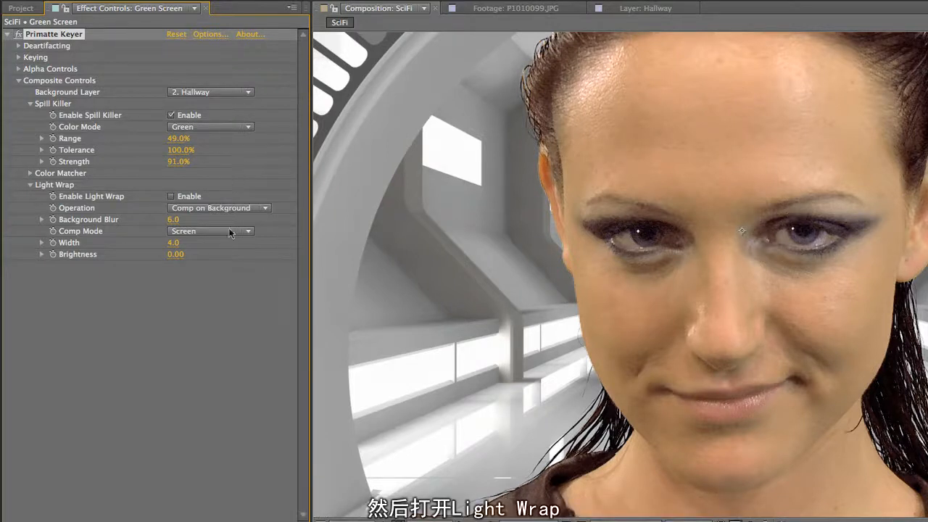
pyautogui.click(171, 196)
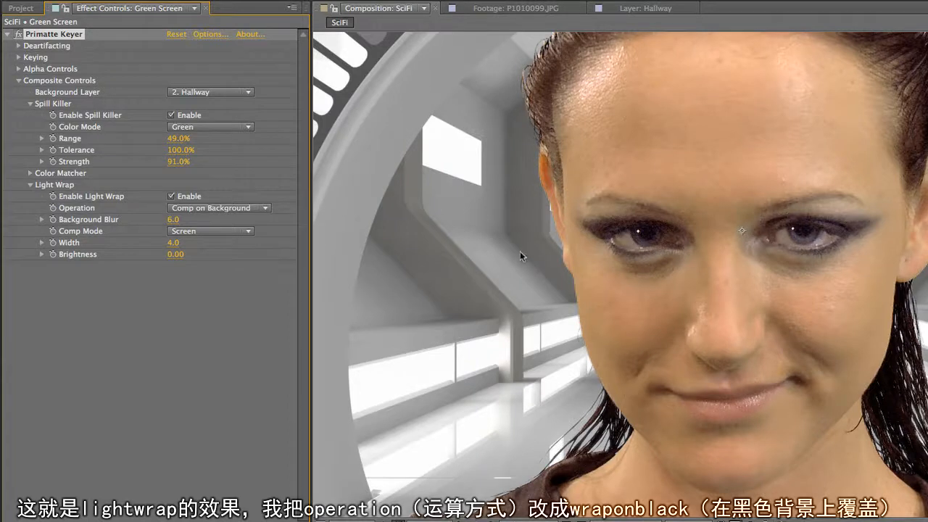
# - Preview the Light Wrap as Wrap on Black, set its Width to 31.0, and return the Operation to Comp on Background
pyautogui.click(254, 209)
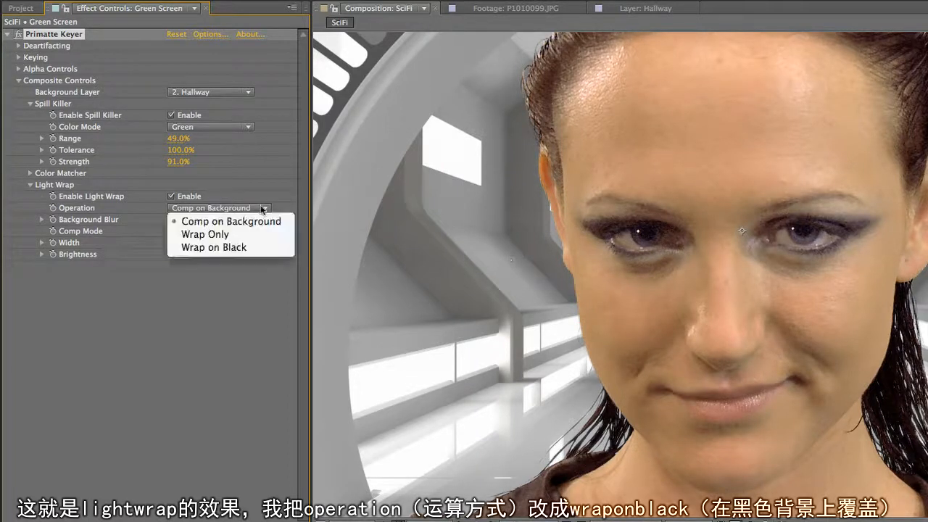
pyautogui.click(251, 247)
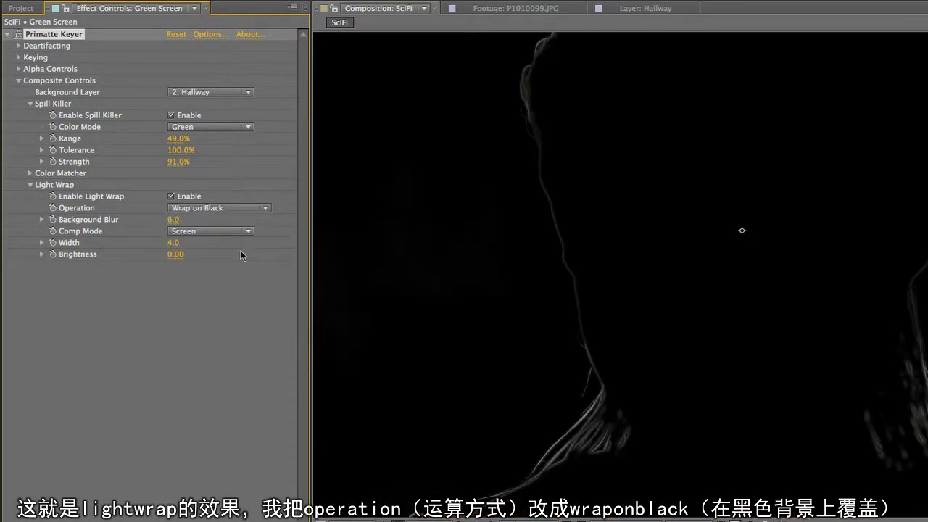
pyautogui.moveTo(185, 246); pyautogui.dragTo(192, 247)
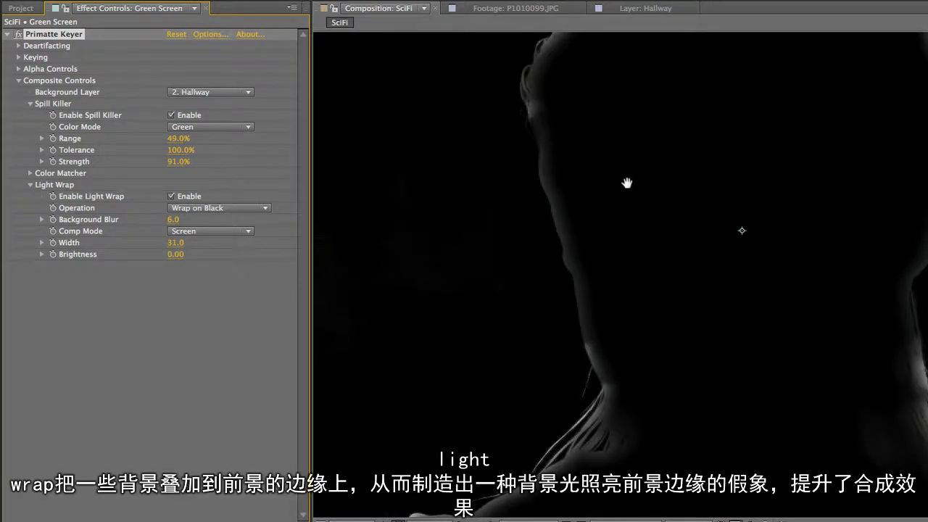
pyautogui.moveTo(626, 182); pyautogui.dragTo(617, 356)
pyautogui.moveTo(597, 296); pyautogui.dragTo(613, 284)
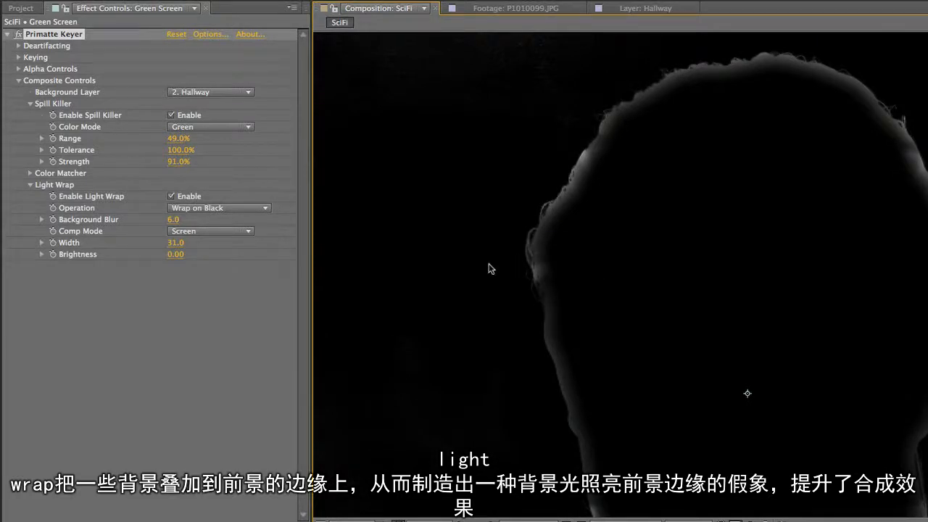
pyautogui.click(265, 207)
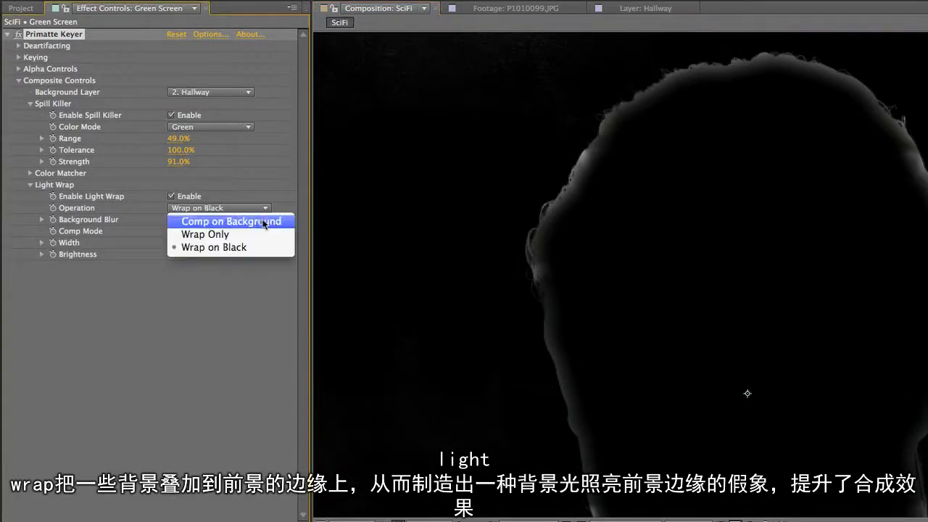
pyautogui.click(265, 221)
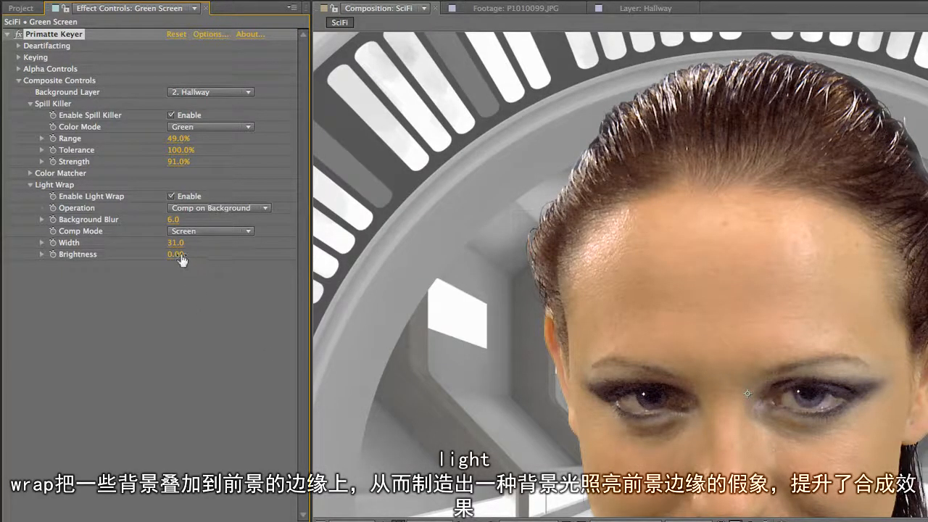
# - Compare the Add and Screen Comp Modes for the Light Wrap, keep Add, and set Width to 34.0 and Brightness to 0.13
pyautogui.click(248, 232)
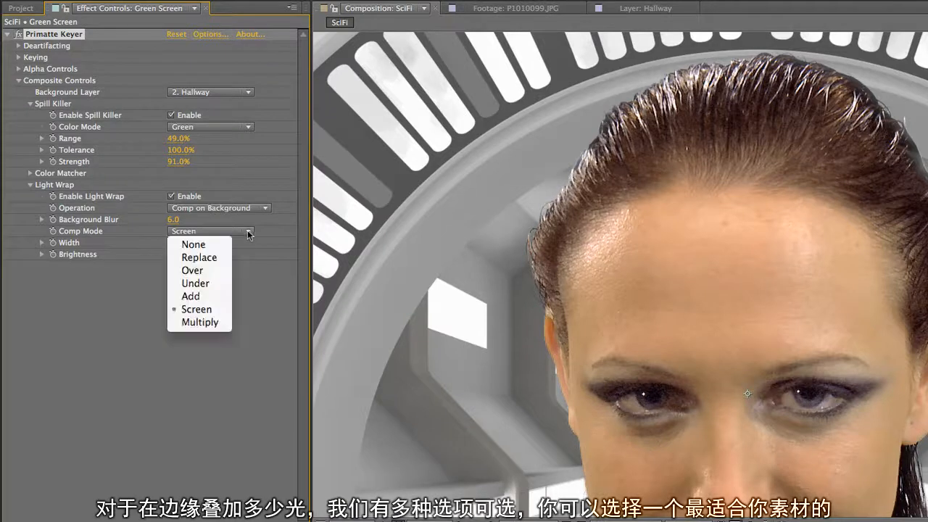
pyautogui.click(210, 296)
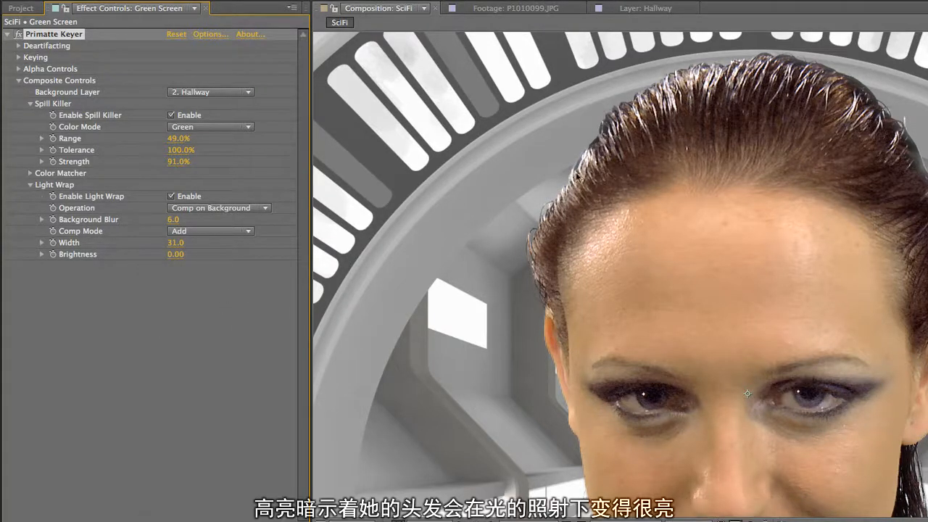
pyautogui.click(247, 232)
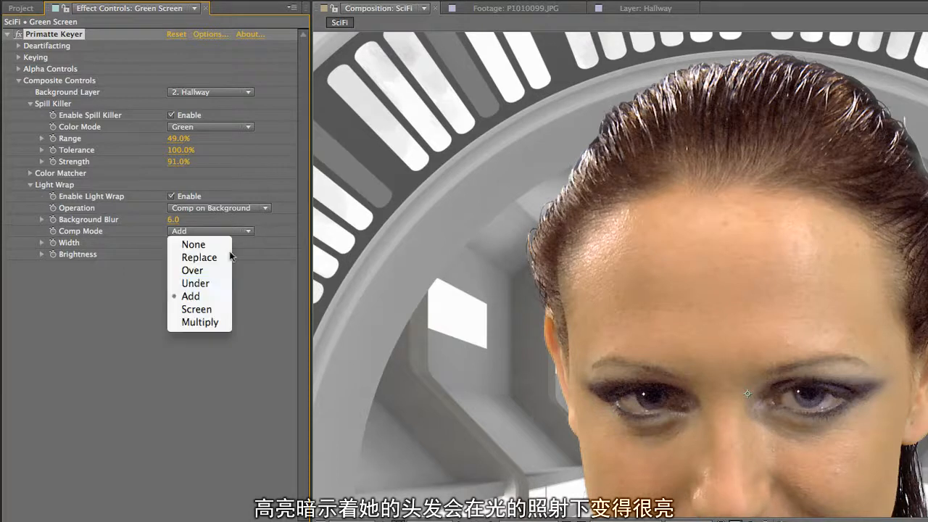
pyautogui.click(197, 308)
pyautogui.click(233, 232)
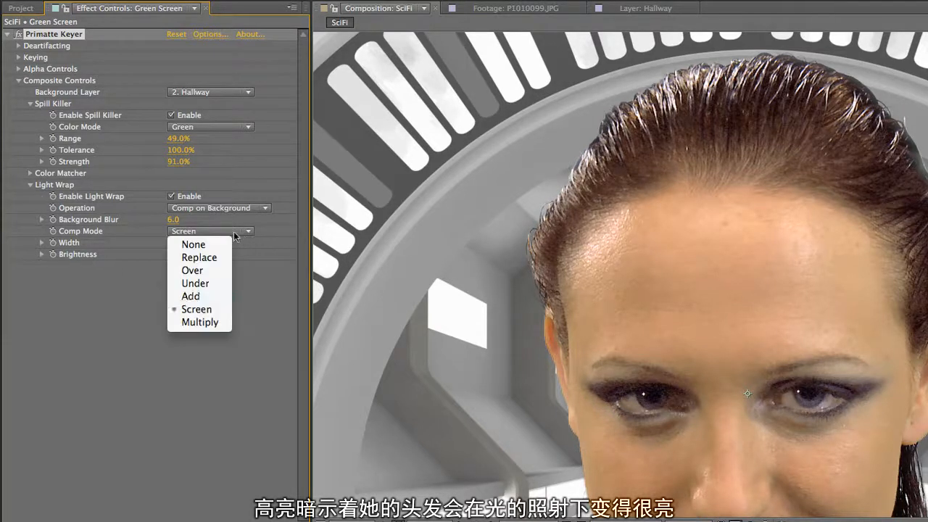
pyautogui.click(215, 297)
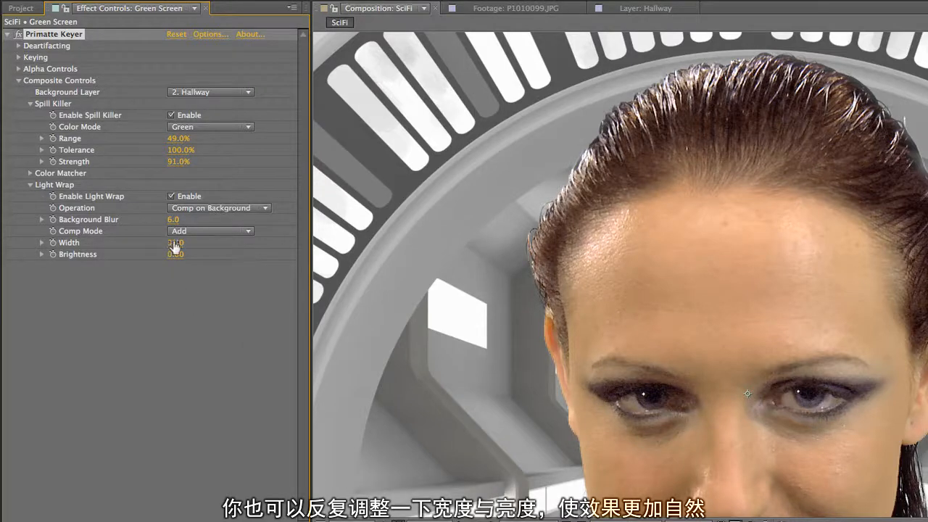
pyautogui.moveTo(176, 244)
pyautogui.mouseDown()
pyautogui.moveTo(208, 255)
pyautogui.moveTo(179, 254)
pyautogui.mouseUp()
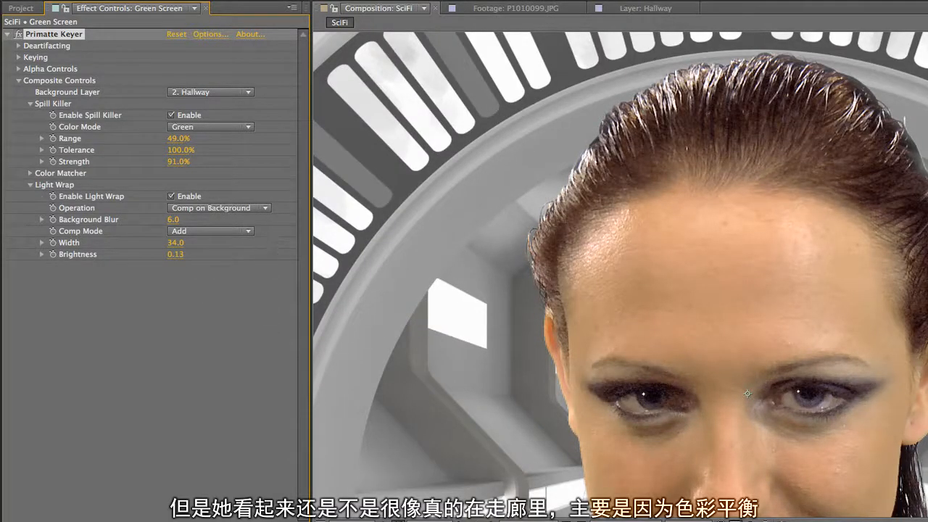
# - Enable the Color Matcher in the Composite Controls and set its Strength to 48%
pyautogui.press(',')
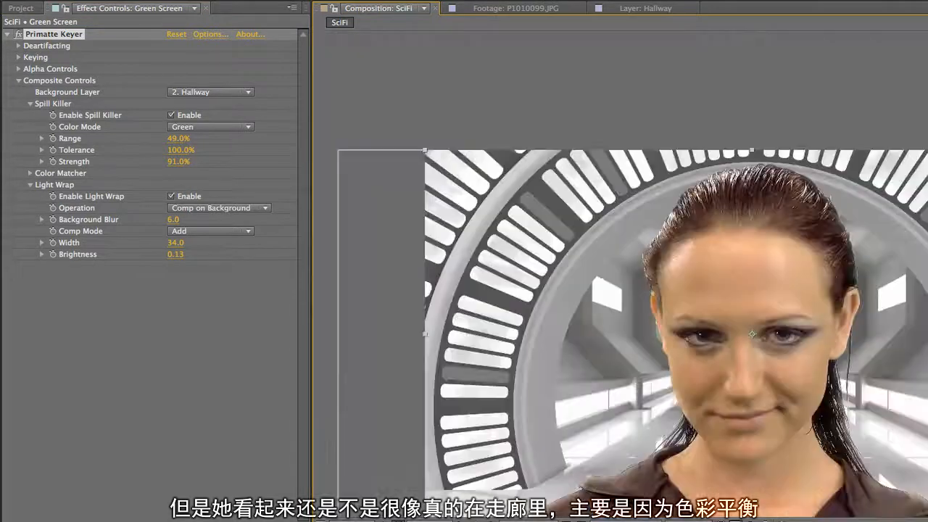
pyautogui.moveTo(611, 383); pyautogui.dragTo(567, 308)
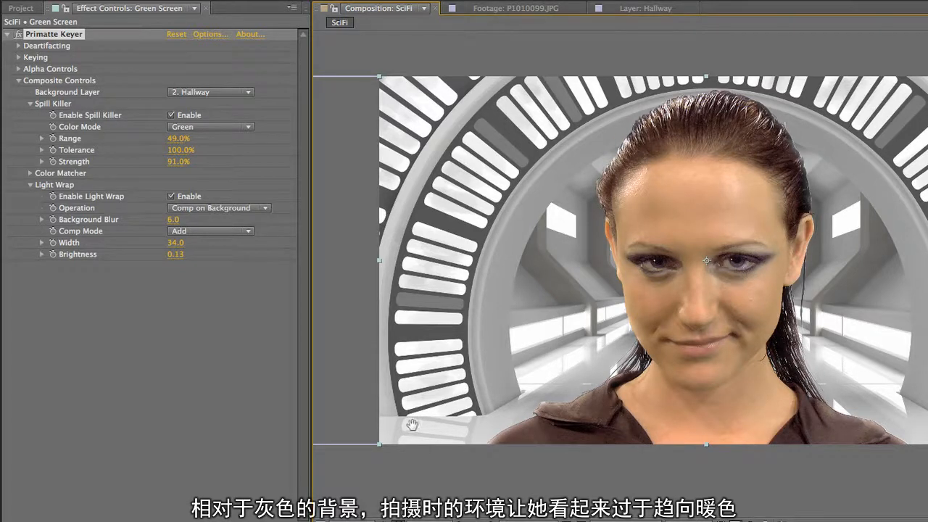
pyautogui.click(30, 173)
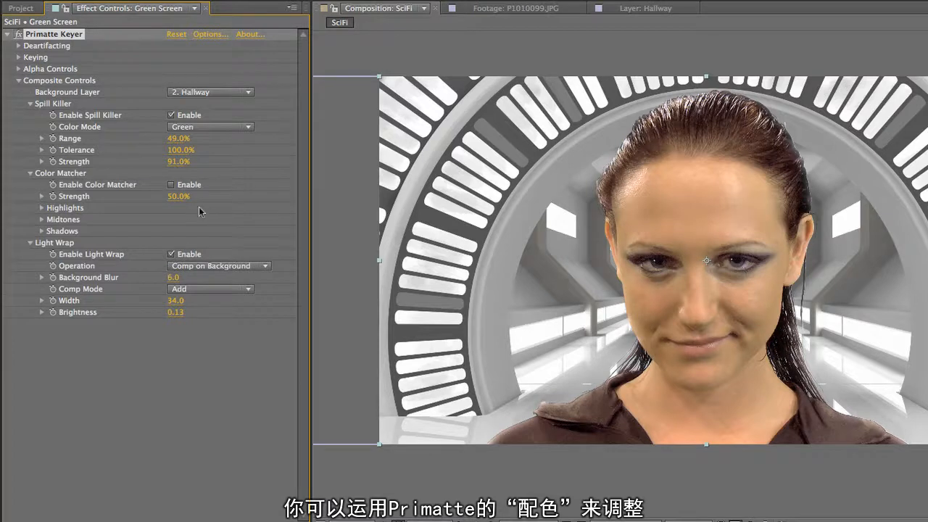
pyautogui.click(171, 184)
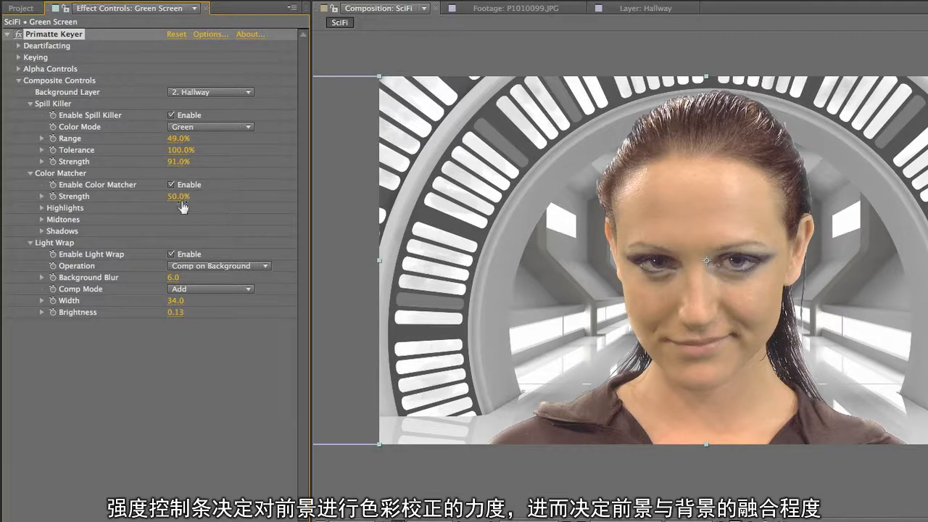
pyautogui.moveTo(180, 195)
pyautogui.mouseDown()
pyautogui.moveTo(212, 196)
pyautogui.moveTo(142, 192)
pyautogui.moveTo(195, 200)
pyautogui.moveTo(179, 201)
pyautogui.mouseUp()
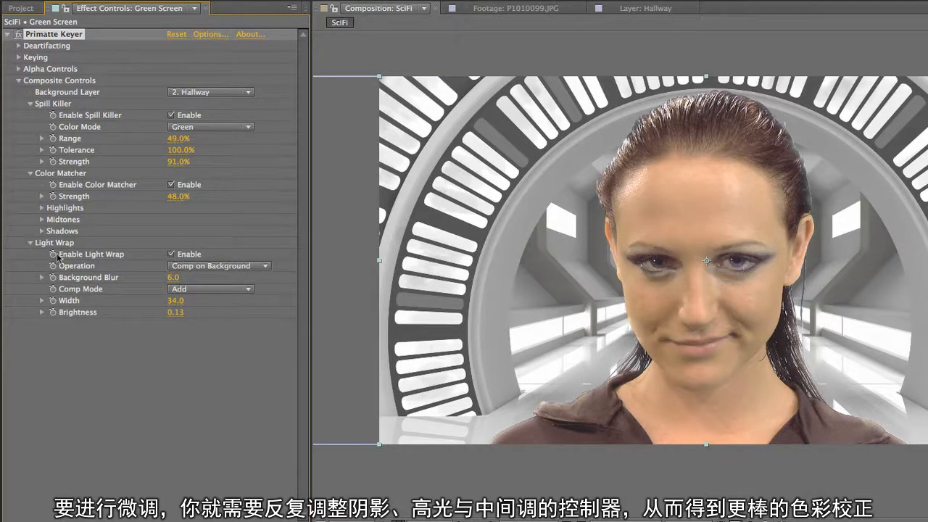
# - Expand the Color Matcher's Shadows, Midtones and Highlights settings to examine their red, green and blue controls
pyautogui.click(41, 230)
pyautogui.click(42, 219)
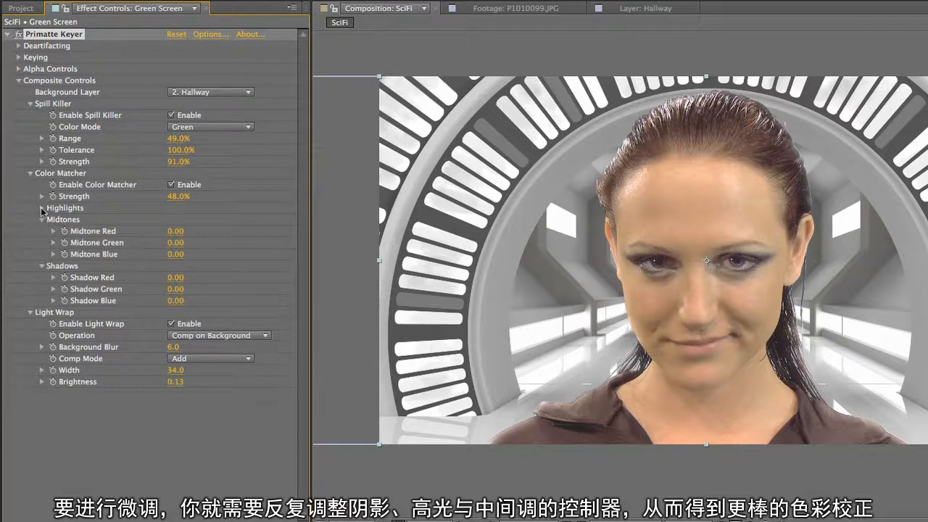
pyautogui.click(41, 208)
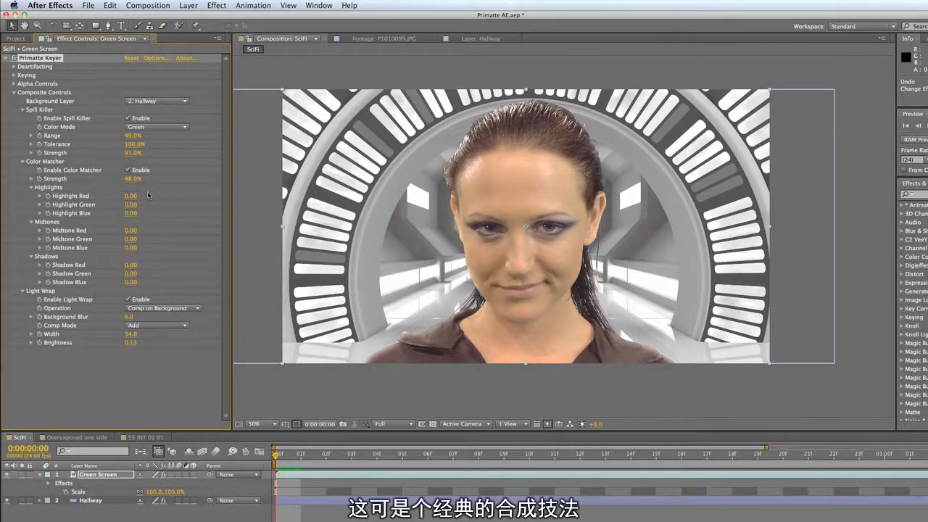
# - Add a new adjustment layer above the Green Screen layer in the SciFi composition
pyautogui.click(188, 6)
pyautogui.moveTo(225, 18)
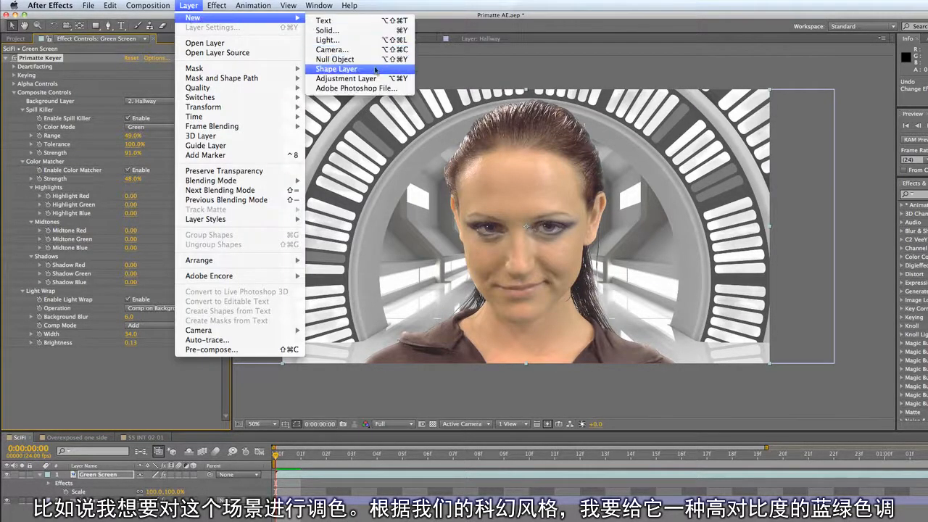
pyautogui.click(410, 82)
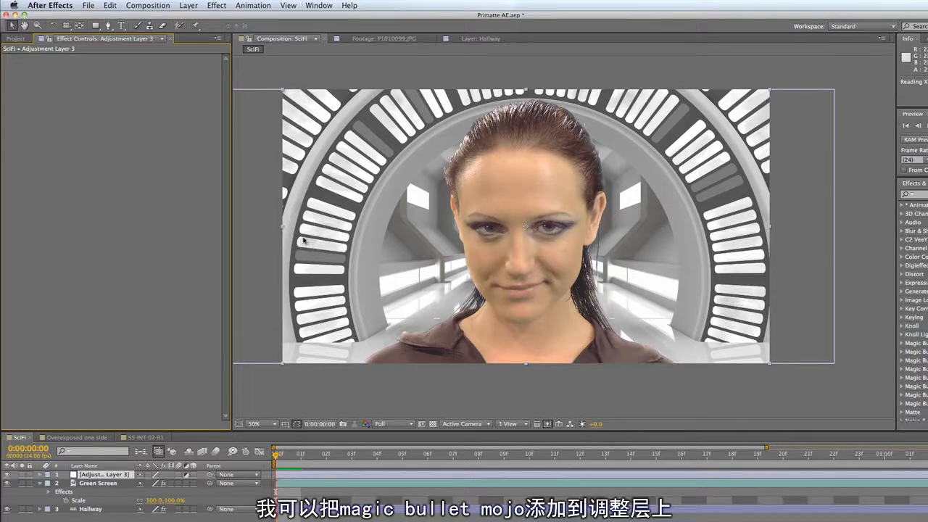
# - Apply the Magic Bullet Mojo effect to the adjustment layer and raise the Mojo amount to 32.50
pyautogui.click(216, 5)
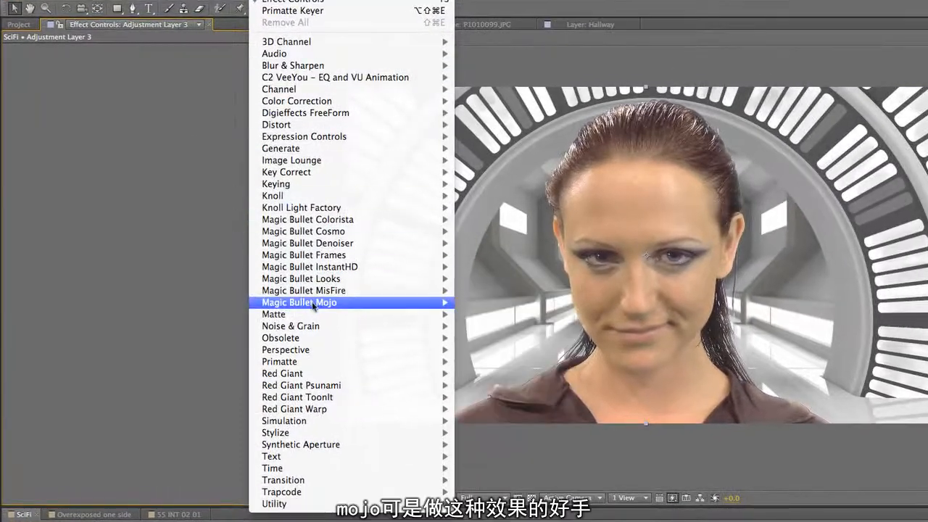
pyautogui.moveTo(314, 306)
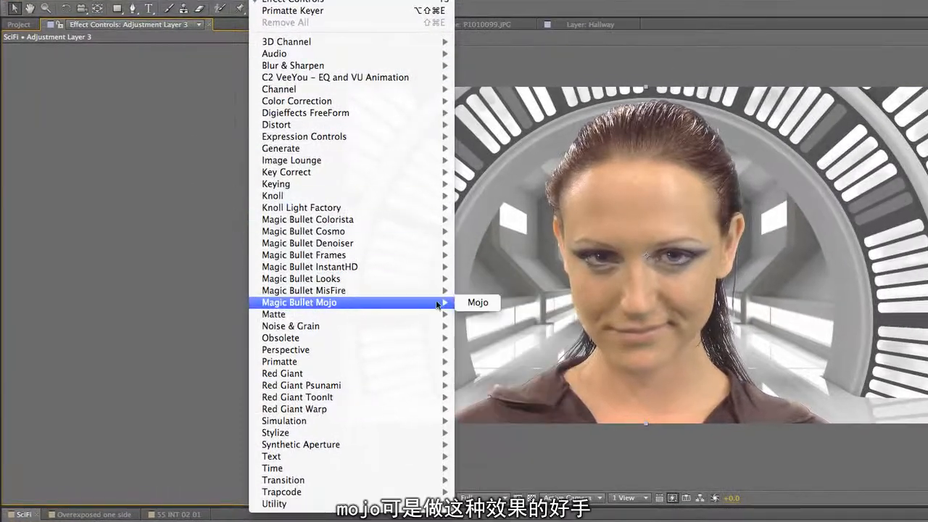
pyautogui.click(479, 303)
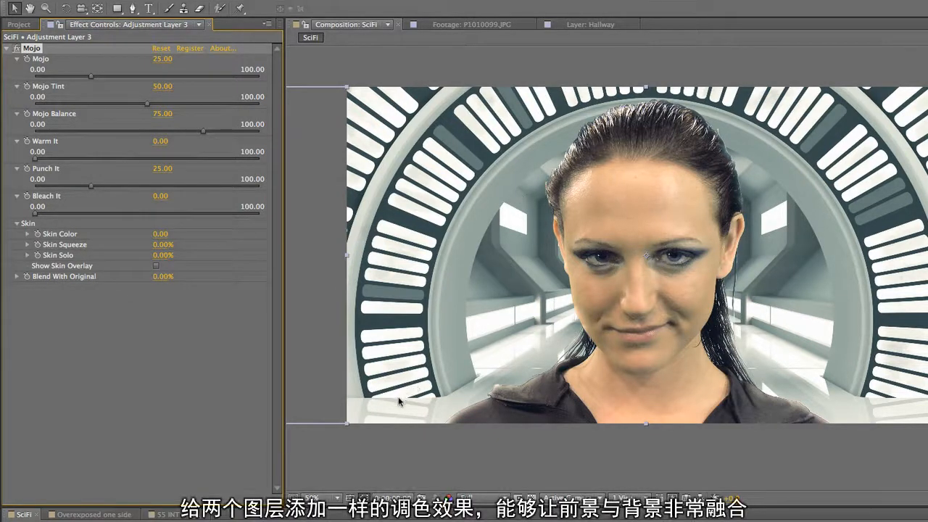
pyautogui.moveTo(91, 76); pyautogui.dragTo(109, 79)
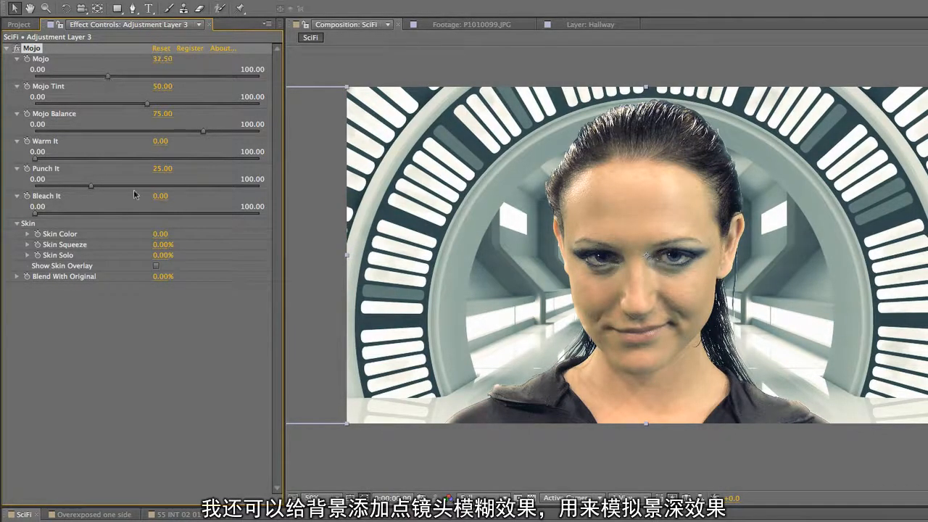
# - Enable the existing Camera Lens Blur effect on the Hallway background layer
pyautogui.click(79, 520)
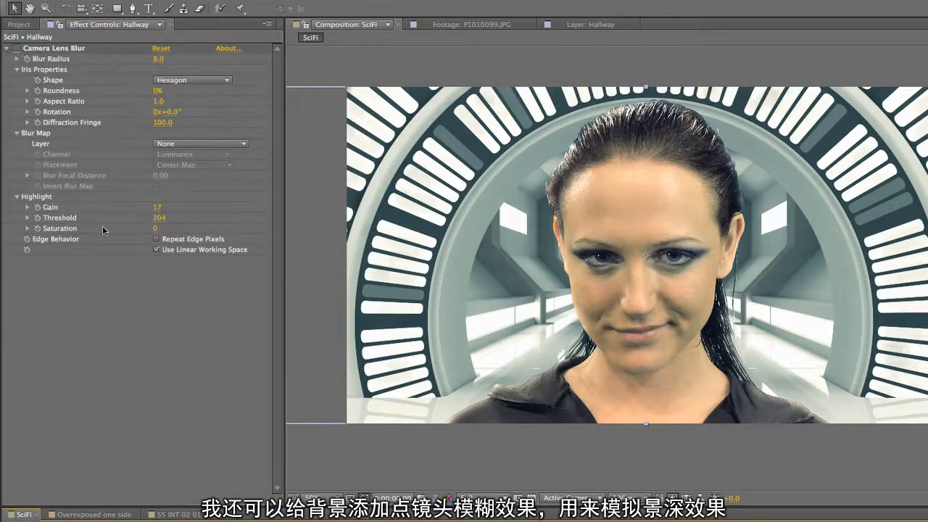
pyautogui.click(16, 48)
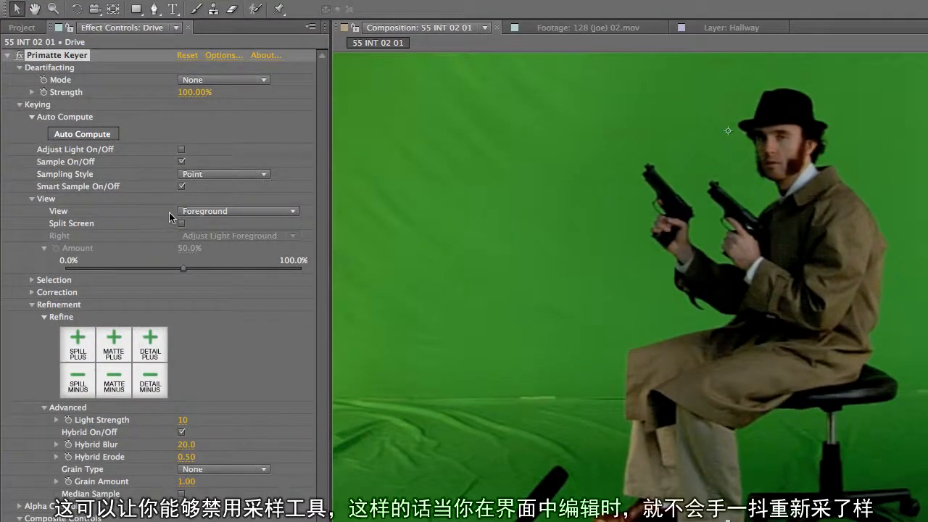
# - Turn Primatte sampling off and back on for the Drive layer
pyautogui.click(181, 161)
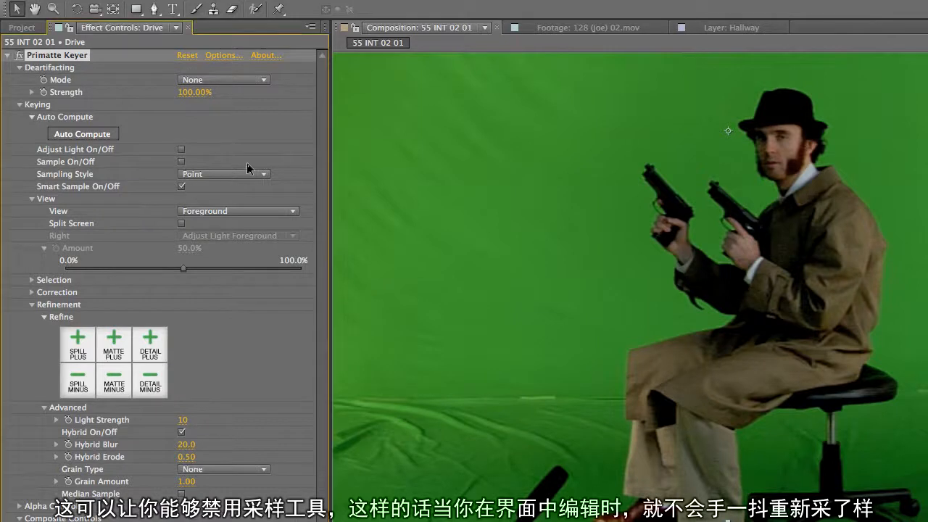
pyautogui.click(181, 160)
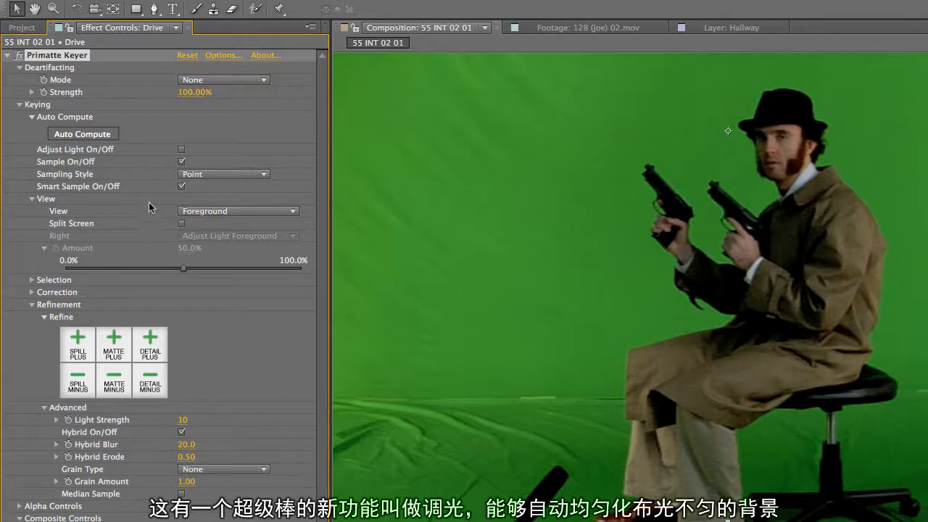
# - Enable Adjust Light and Split Screen in the Keying controls to compare the green backdrop before and after light adjustment
pyautogui.click(181, 149)
pyautogui.click(182, 226)
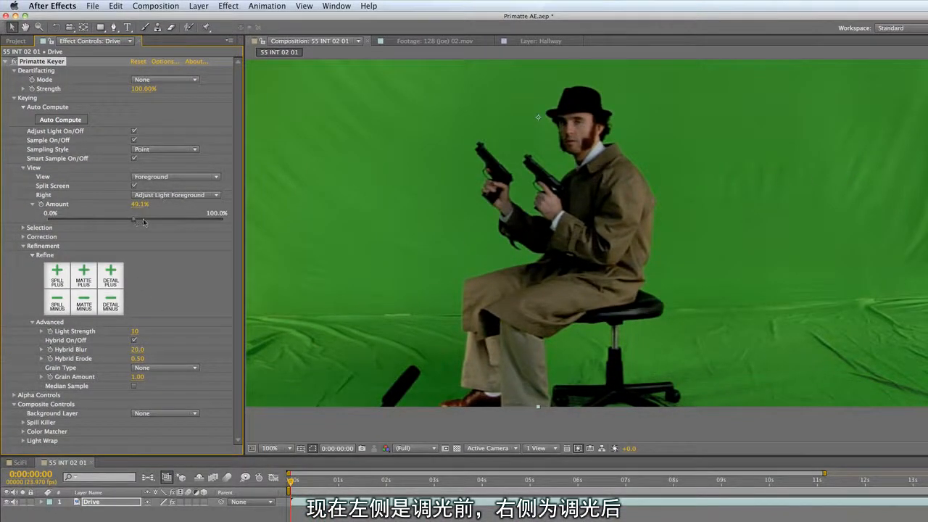
# - Sweep the split-screen amount across the Drive footage to compare the green backdrop before and after light adjustment, ending at 44.8%
pyautogui.moveTo(189, 221)
pyautogui.mouseDown()
pyautogui.moveTo(205, 220)
pyautogui.moveTo(79, 218)
pyautogui.moveTo(199, 222)
pyautogui.mouseUp()
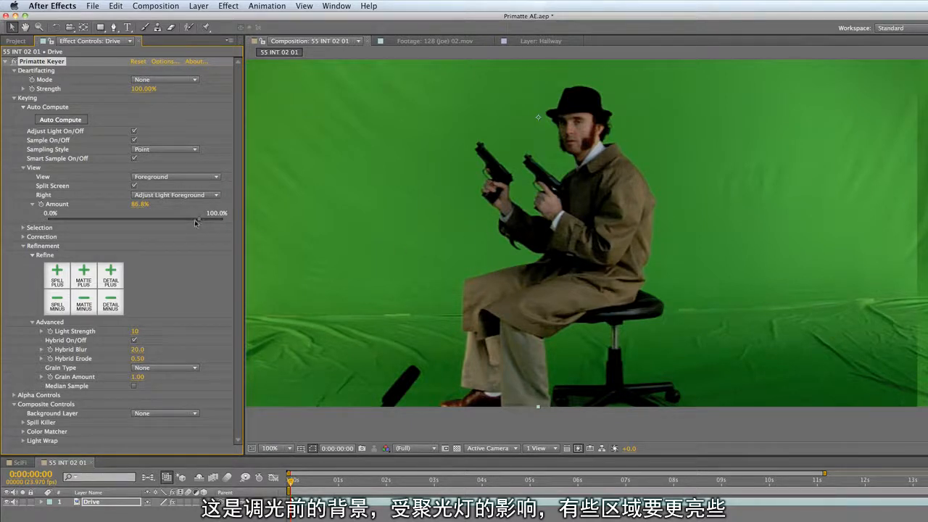
pyautogui.moveTo(151, 222); pyautogui.dragTo(126, 222)
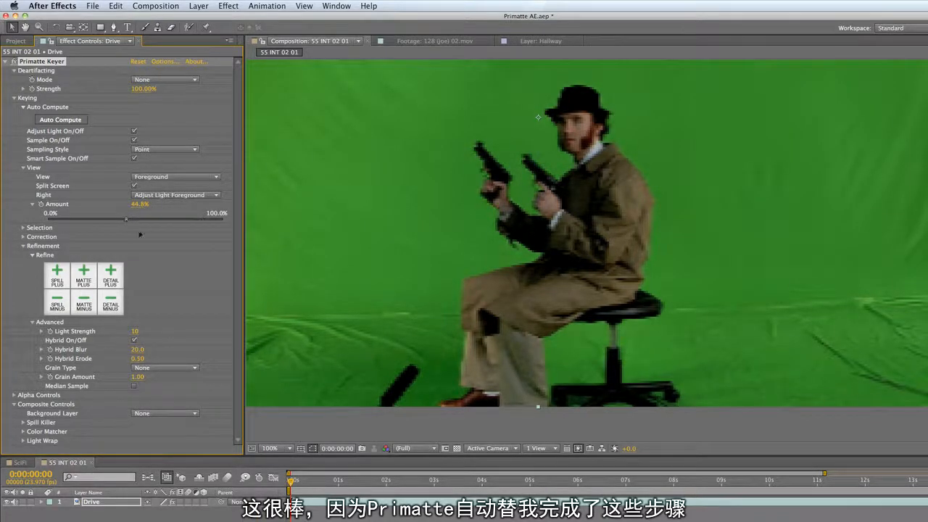
# - Disable Split Screen and set the Primatte view to Adjust Light Foreground
pyautogui.click(133, 186)
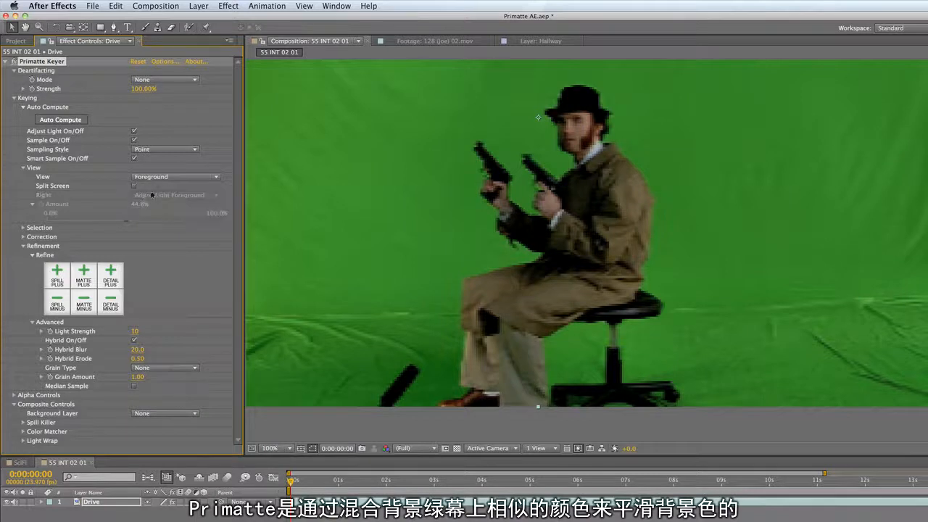
pyautogui.click(158, 177)
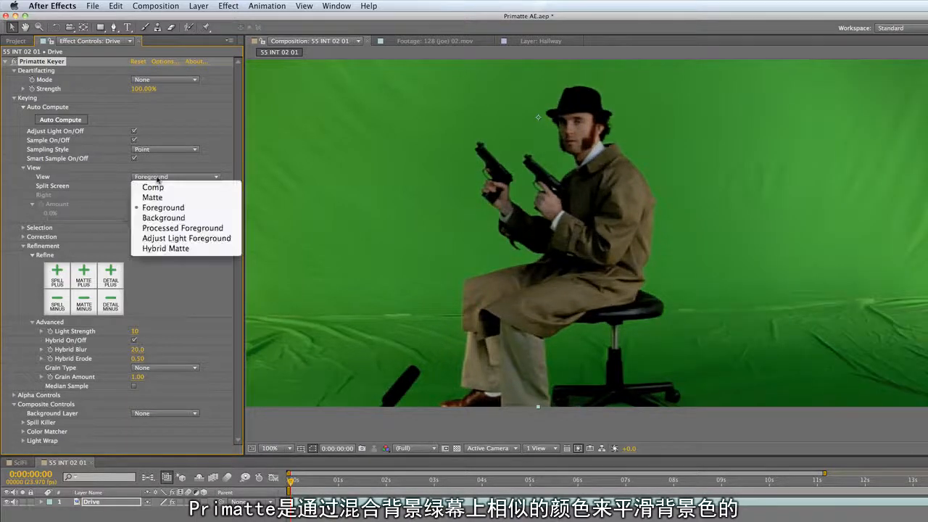
pyautogui.click(158, 239)
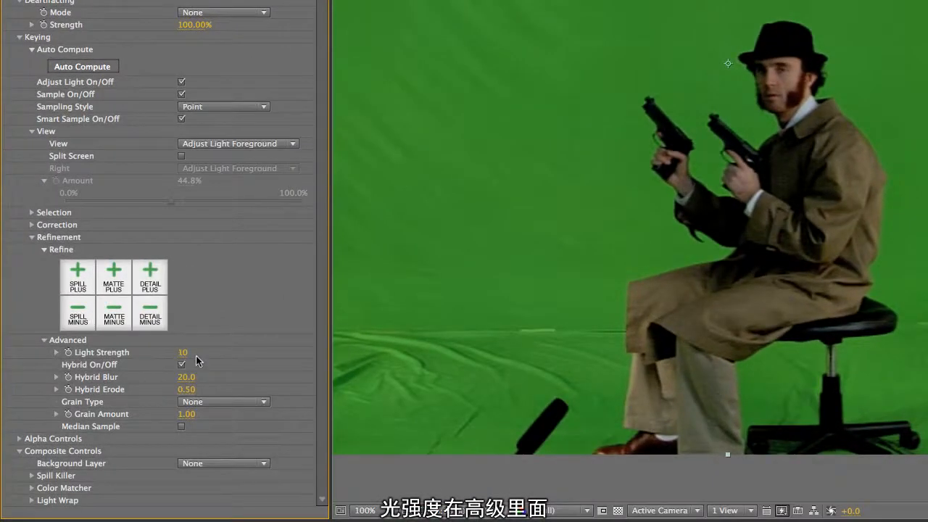
# - Set the Light Strength in the Advanced refinement settings to 97
pyautogui.click(57, 352)
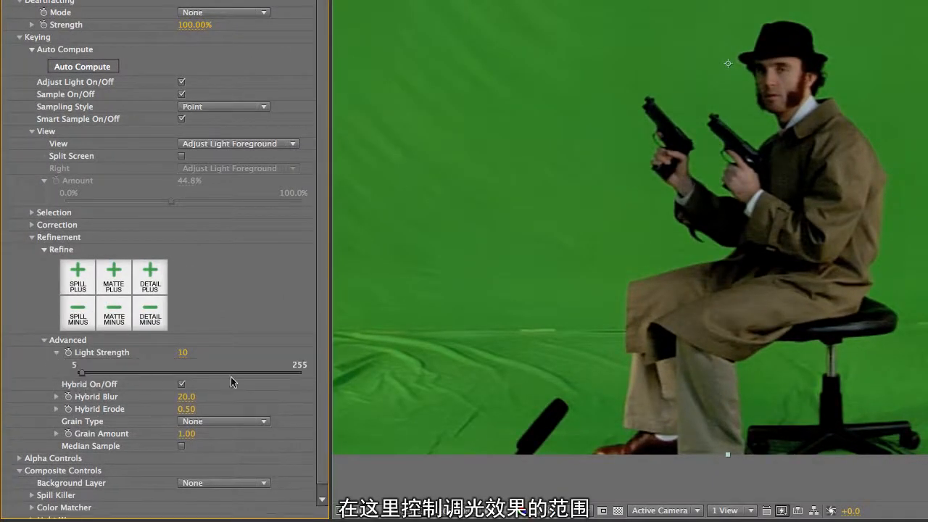
pyautogui.click(160, 372)
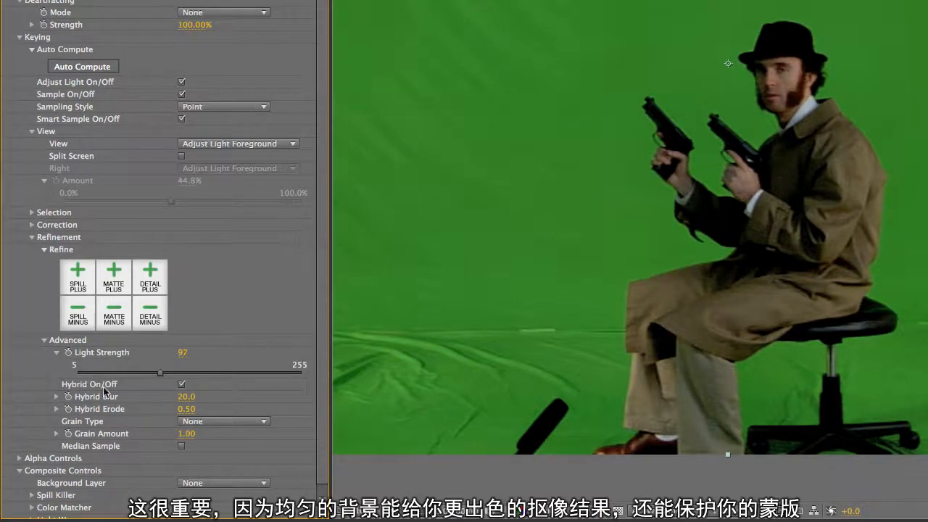
pyautogui.click(56, 353)
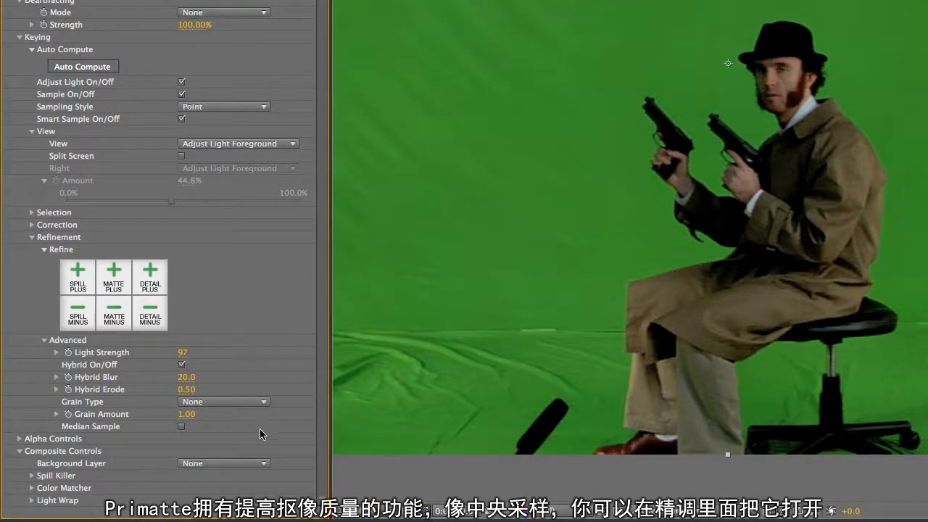
# - Enable Median Sample and look over the Grain Type choices and the Grain Amount control, keeping the grain type at None
pyautogui.click(182, 427)
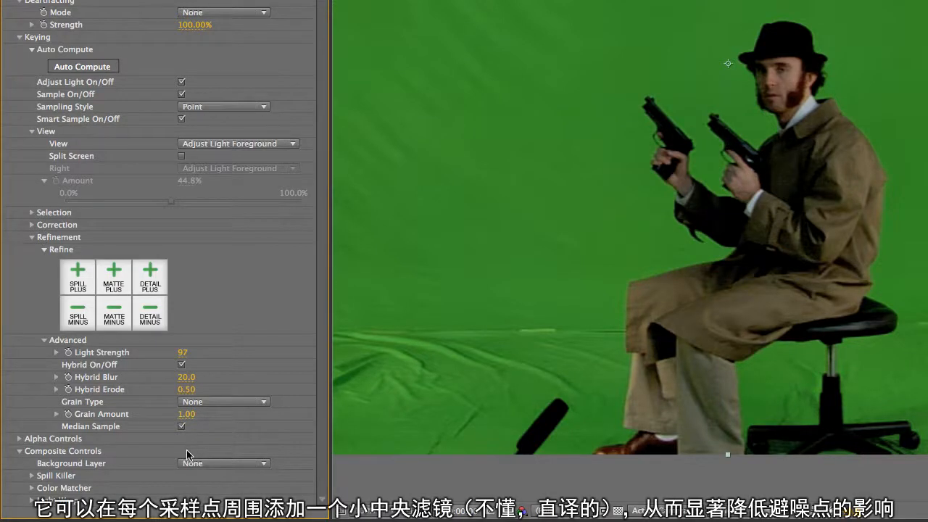
pyautogui.click(226, 404)
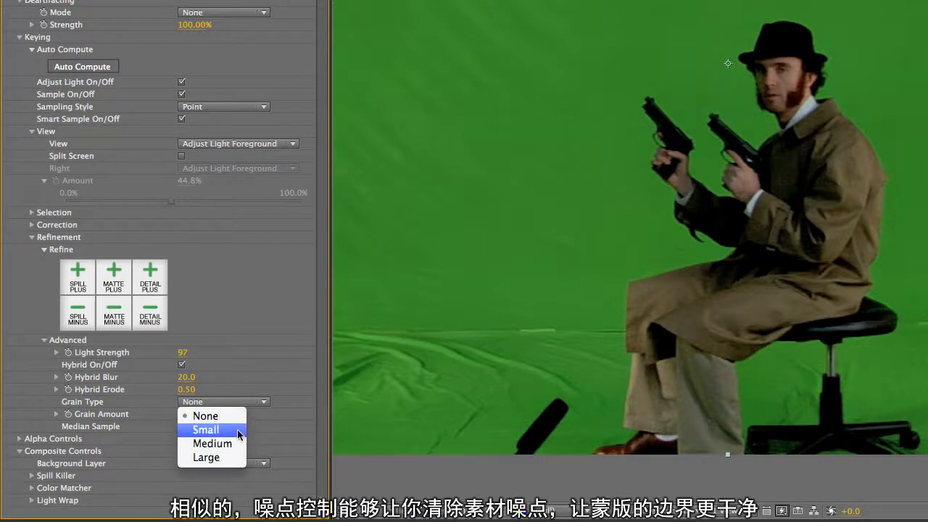
pyautogui.click(288, 415)
pyautogui.click(57, 414)
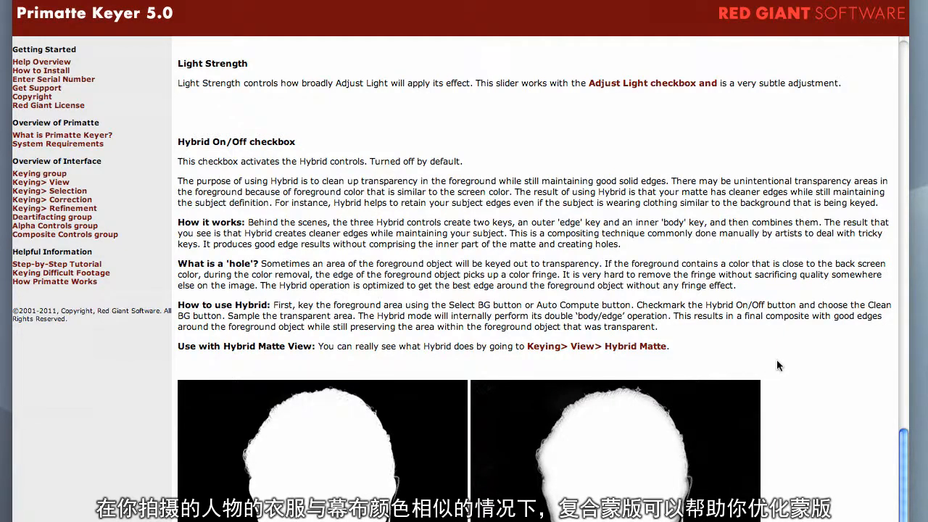
# - Switch to the browser to read the Hybrid section of the Primatte Keyer help and the Keying Suite 11 product descriptions
pyautogui.scroll(-5, 775, 357)
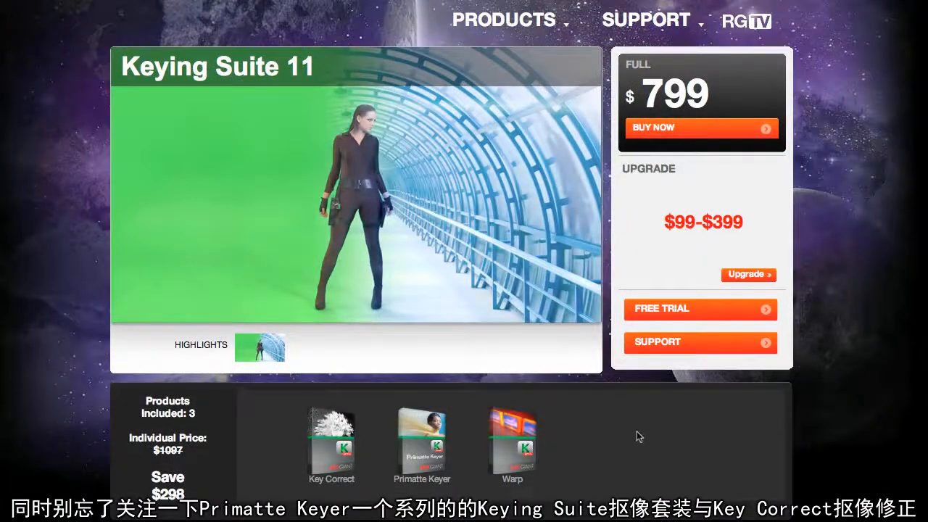
pyautogui.moveTo(433, 447)
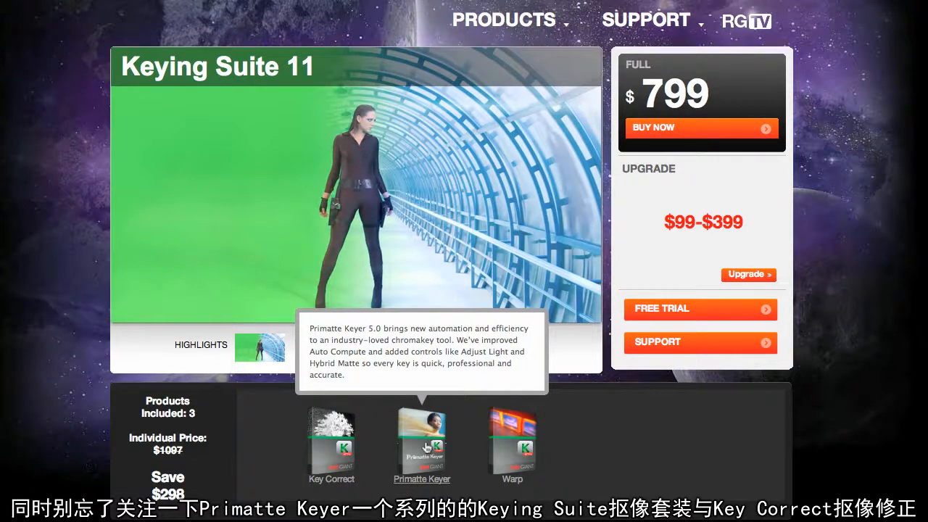
pyautogui.moveTo(335, 457)
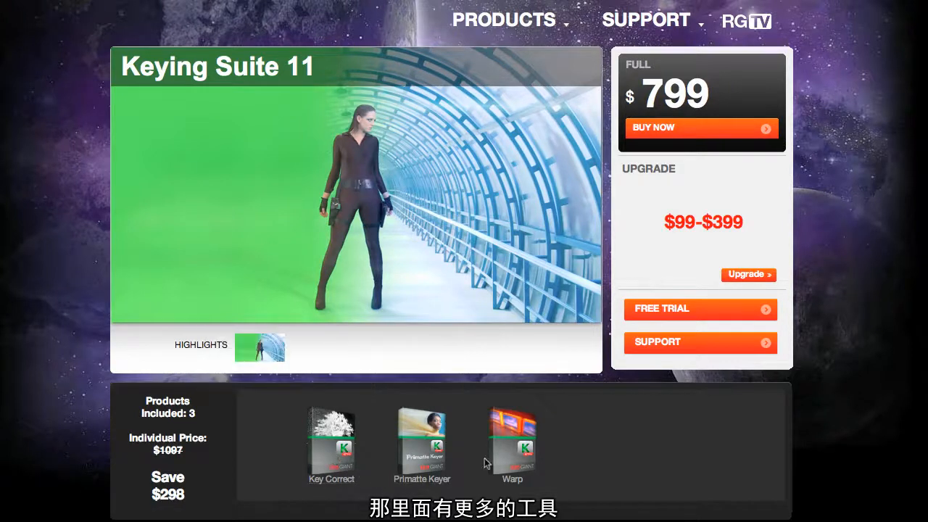
pyautogui.moveTo(515, 446)
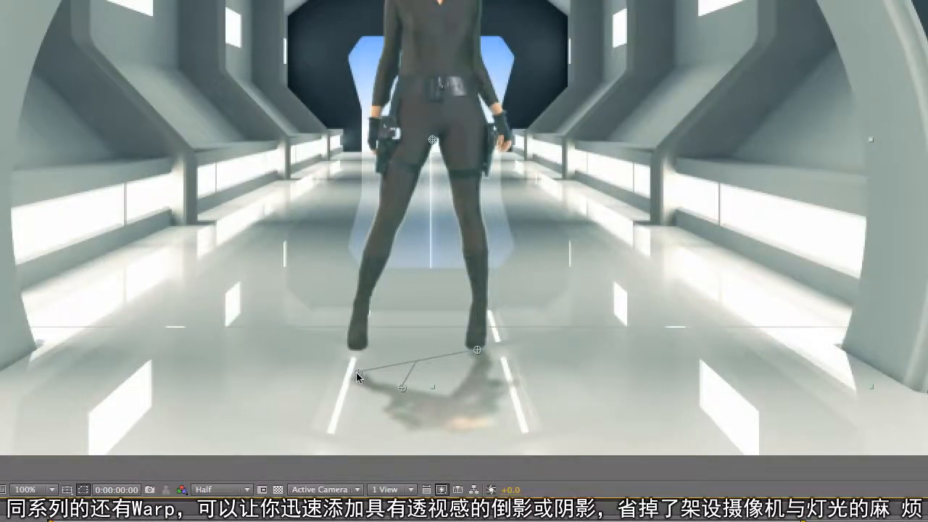
# - Back in After Effects, place the reflection's base point at the woman's foot on one side and reposition its direction point below her feet
pyautogui.moveTo(356, 372); pyautogui.dragTo(354, 352)
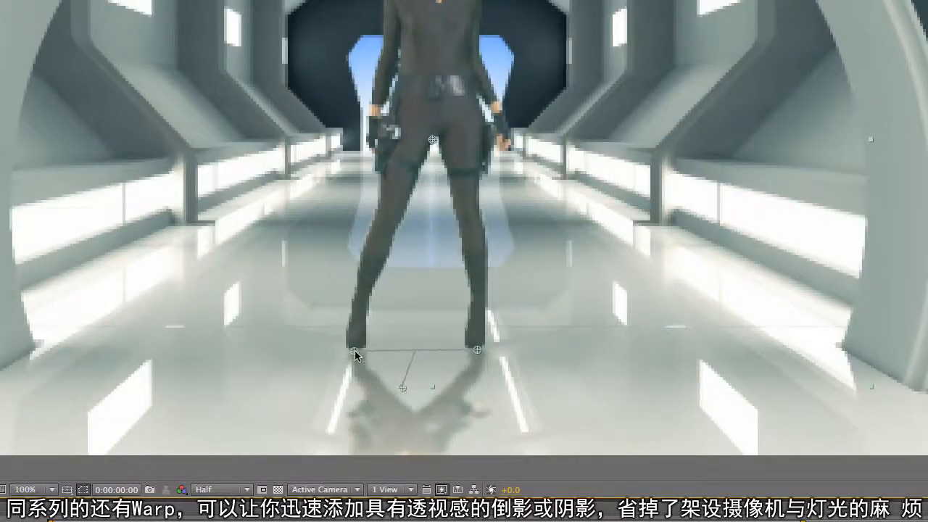
pyautogui.moveTo(402, 389)
pyautogui.mouseDown()
pyautogui.moveTo(414, 385)
pyautogui.moveTo(412, 371)
pyautogui.moveTo(406, 376)
pyautogui.mouseUp()
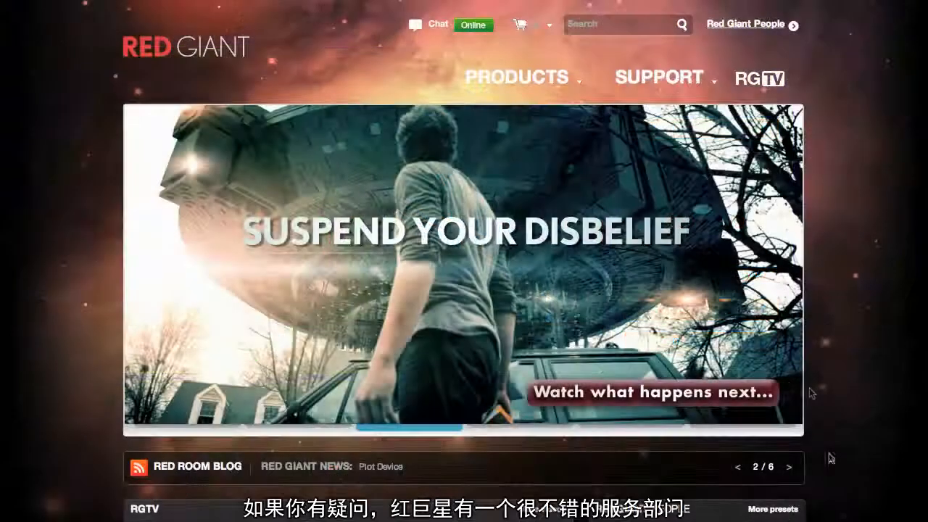
# - Switch to the Red Giant website and view its support topics and contact options
pyautogui.moveTo(728, 73)
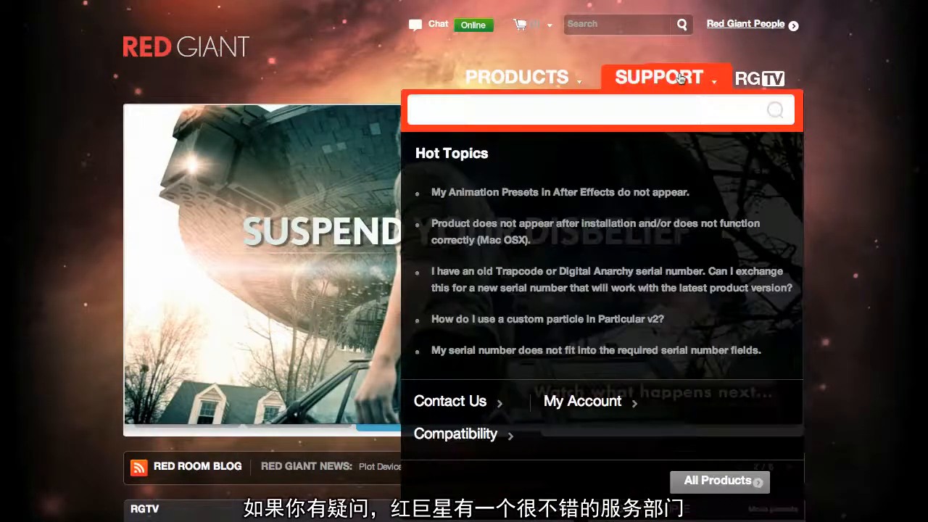